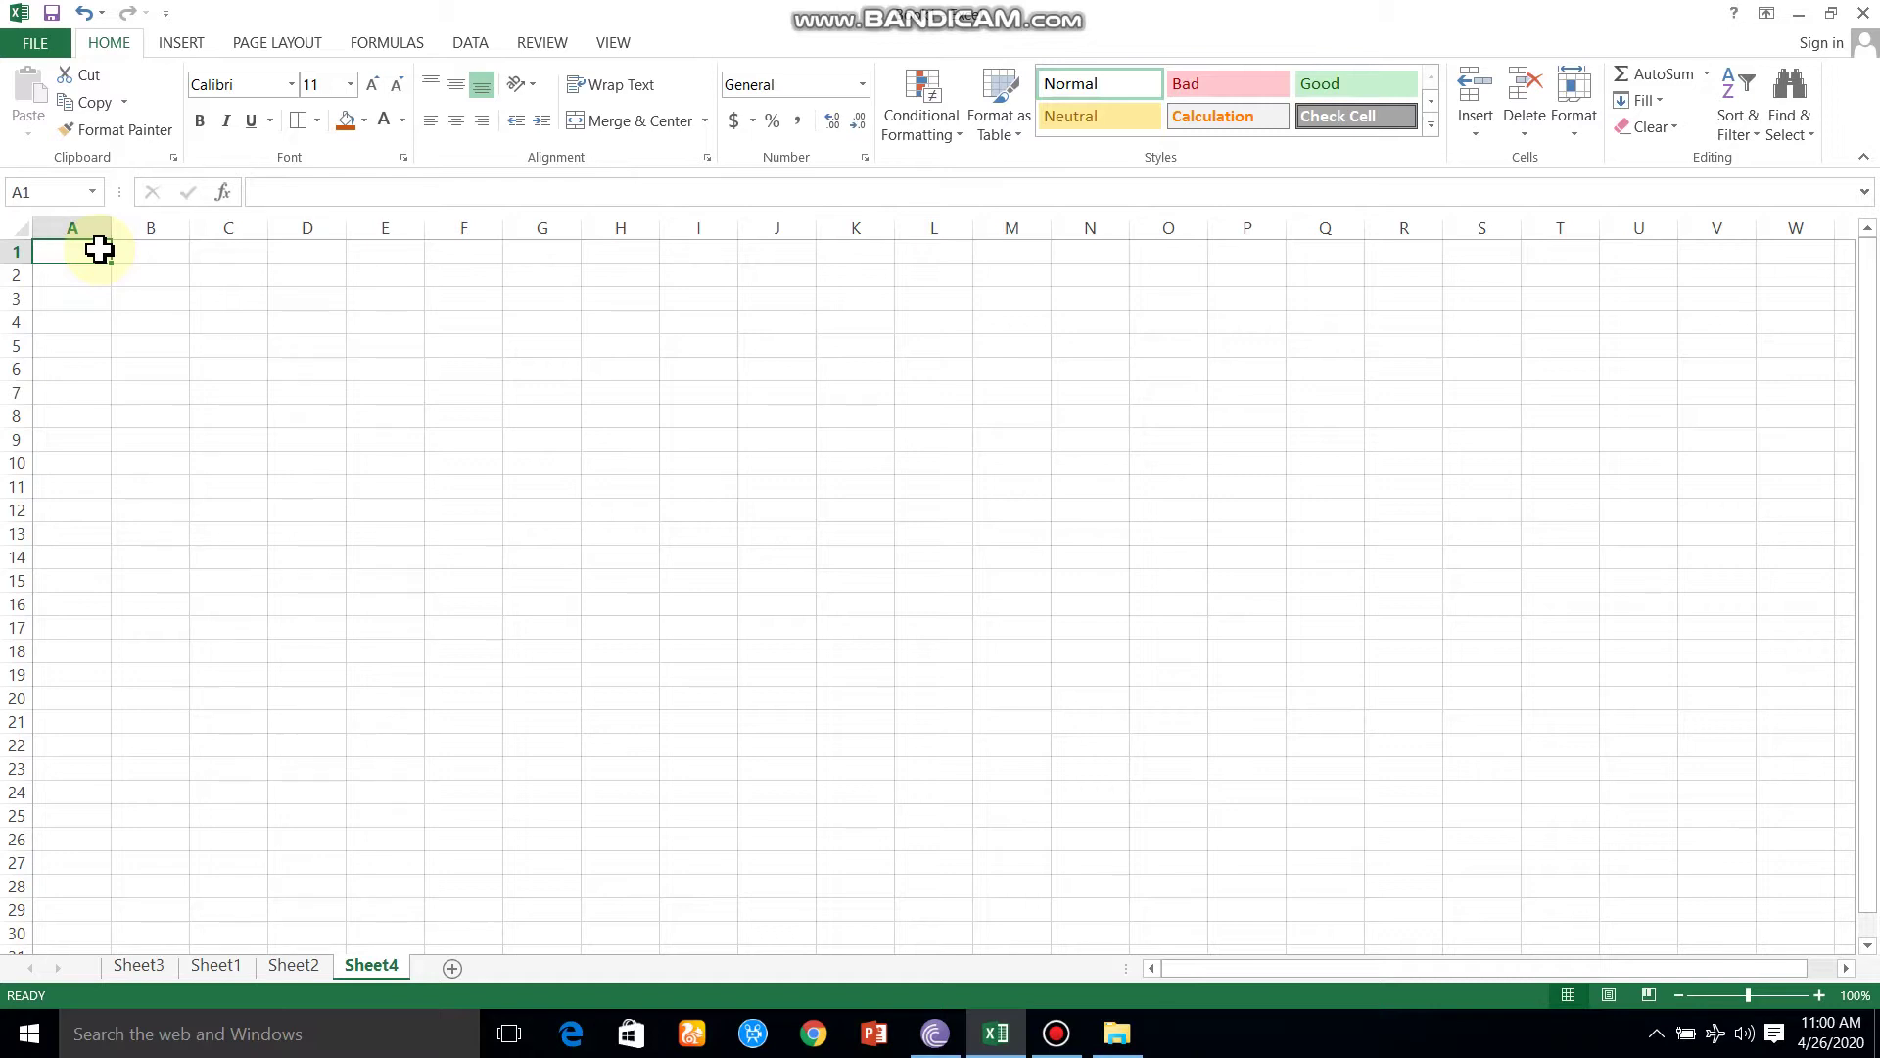
Step: Enter the headings SNO, SNAME, READING and AMOUNT across A1:D1
{"action": "type", "text": "SNO"}
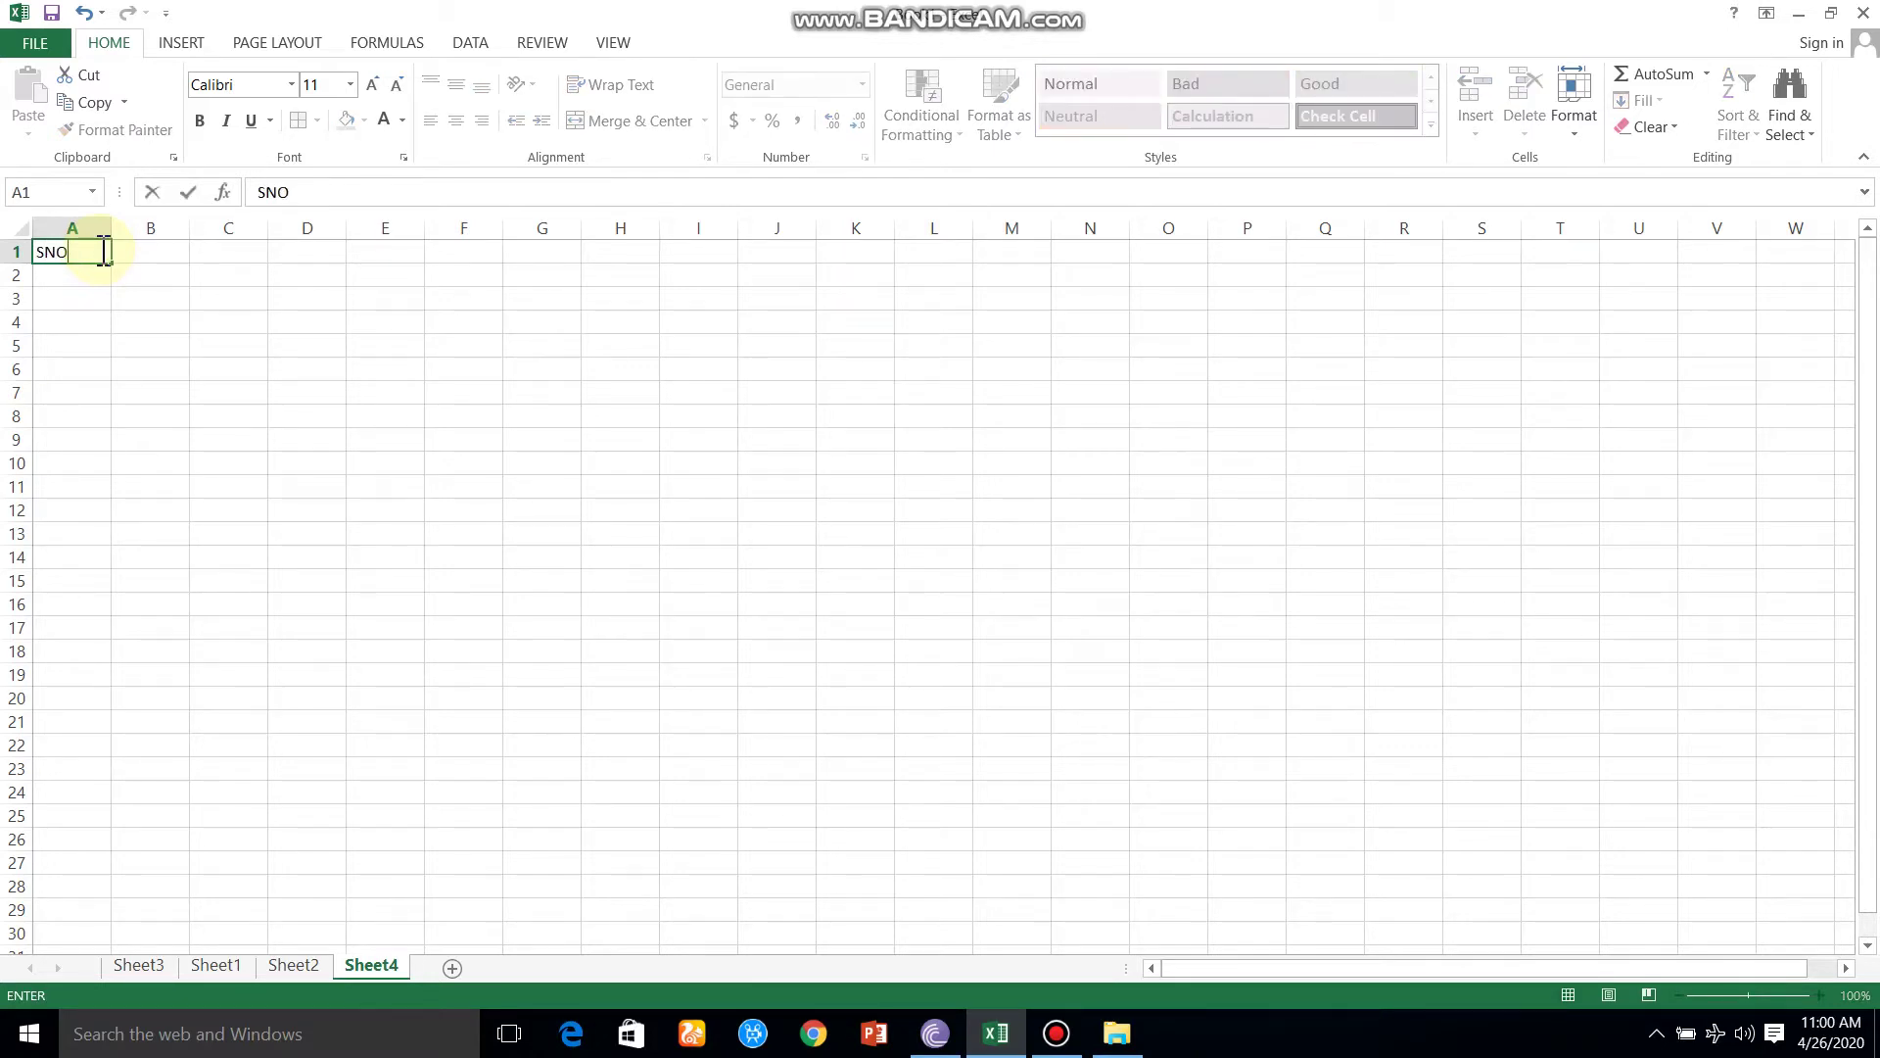
{"action": "key", "text": "Tab"}
{"action": "type", "text": "S"}
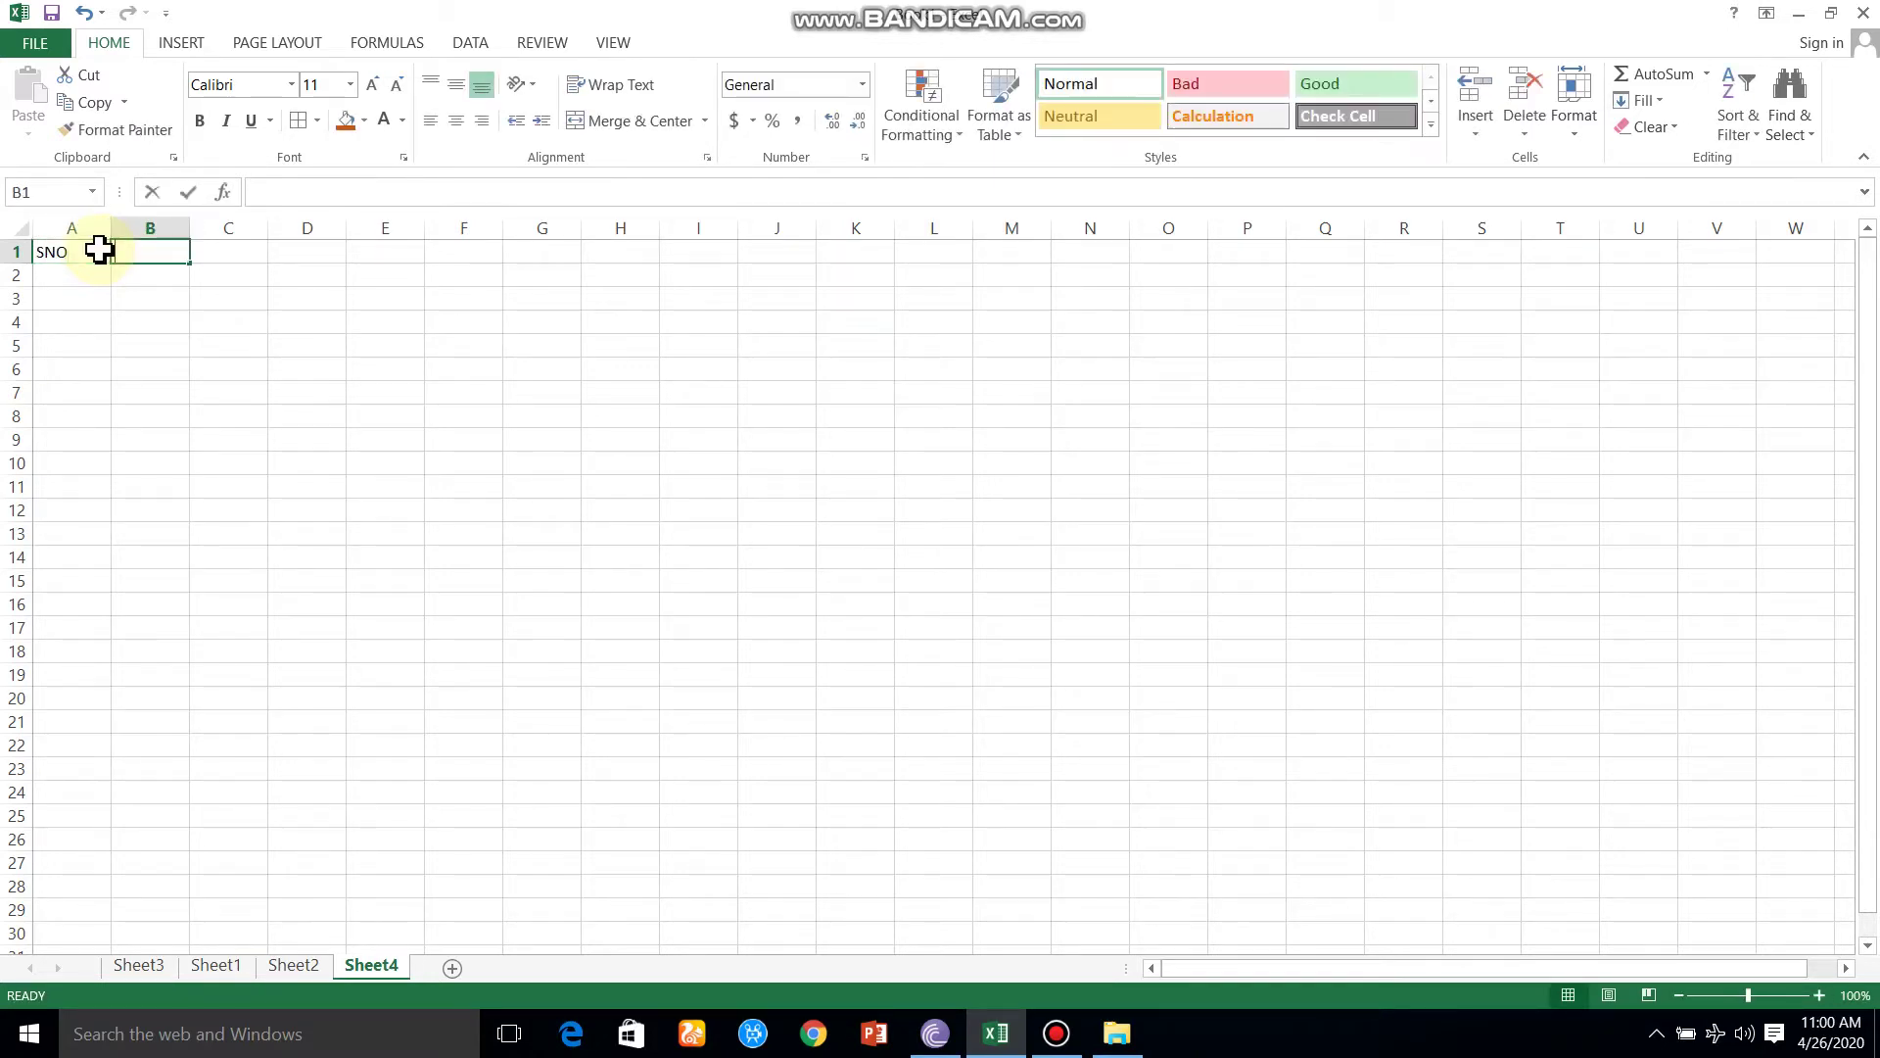
{"action": "type", "text": "NAME"}
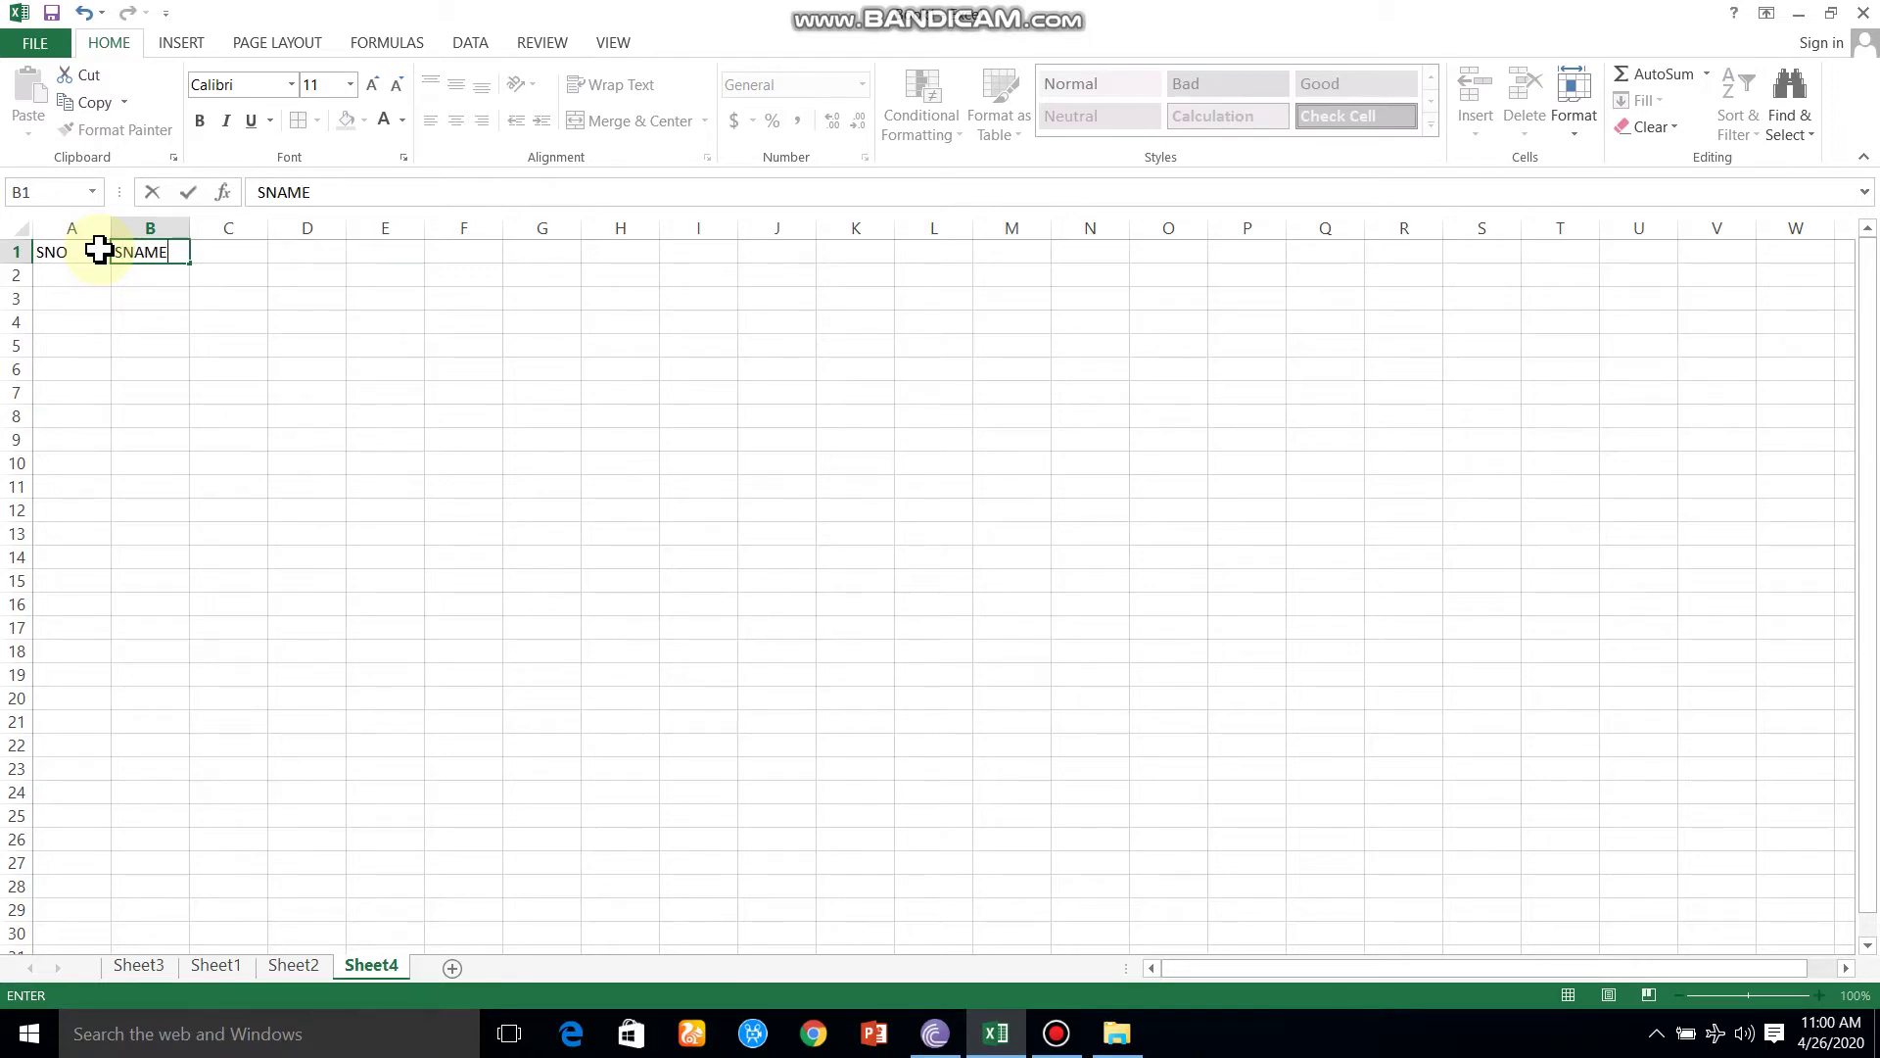
{"action": "key", "text": "Tab"}
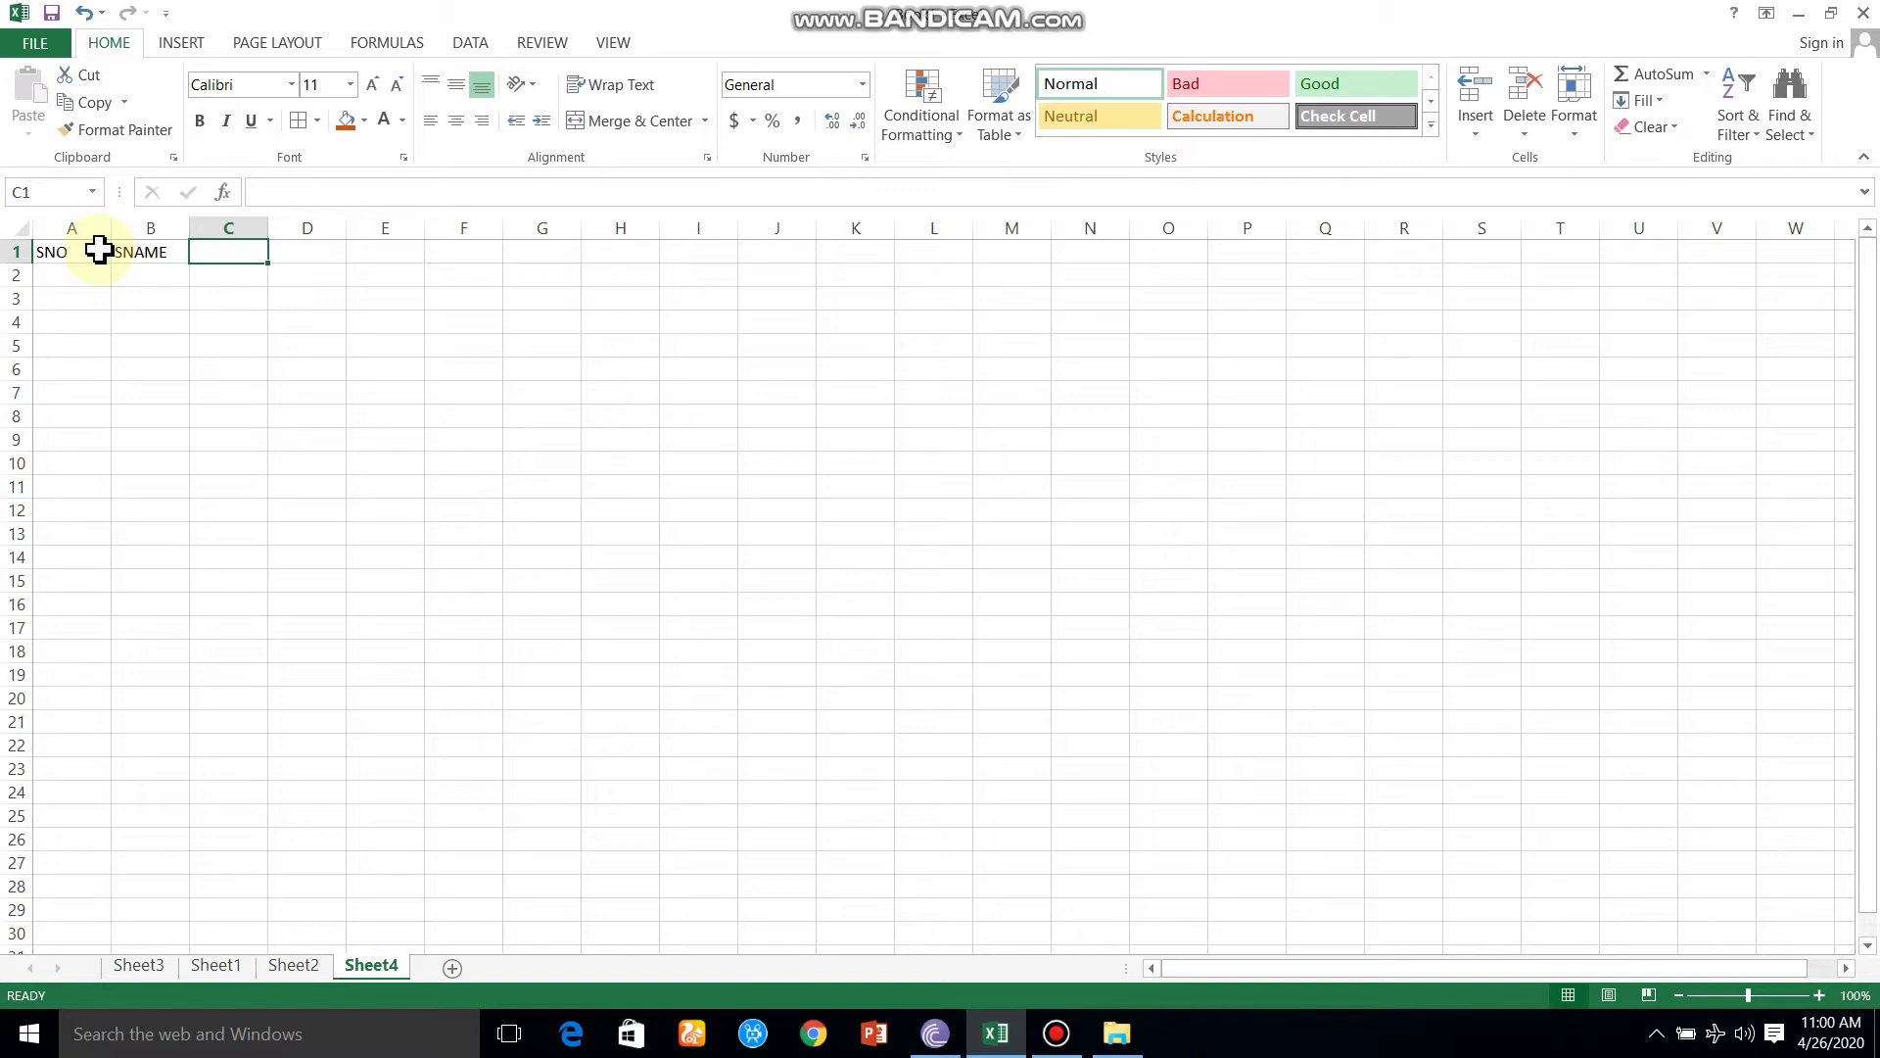
{"action": "type", "text": "RE"}
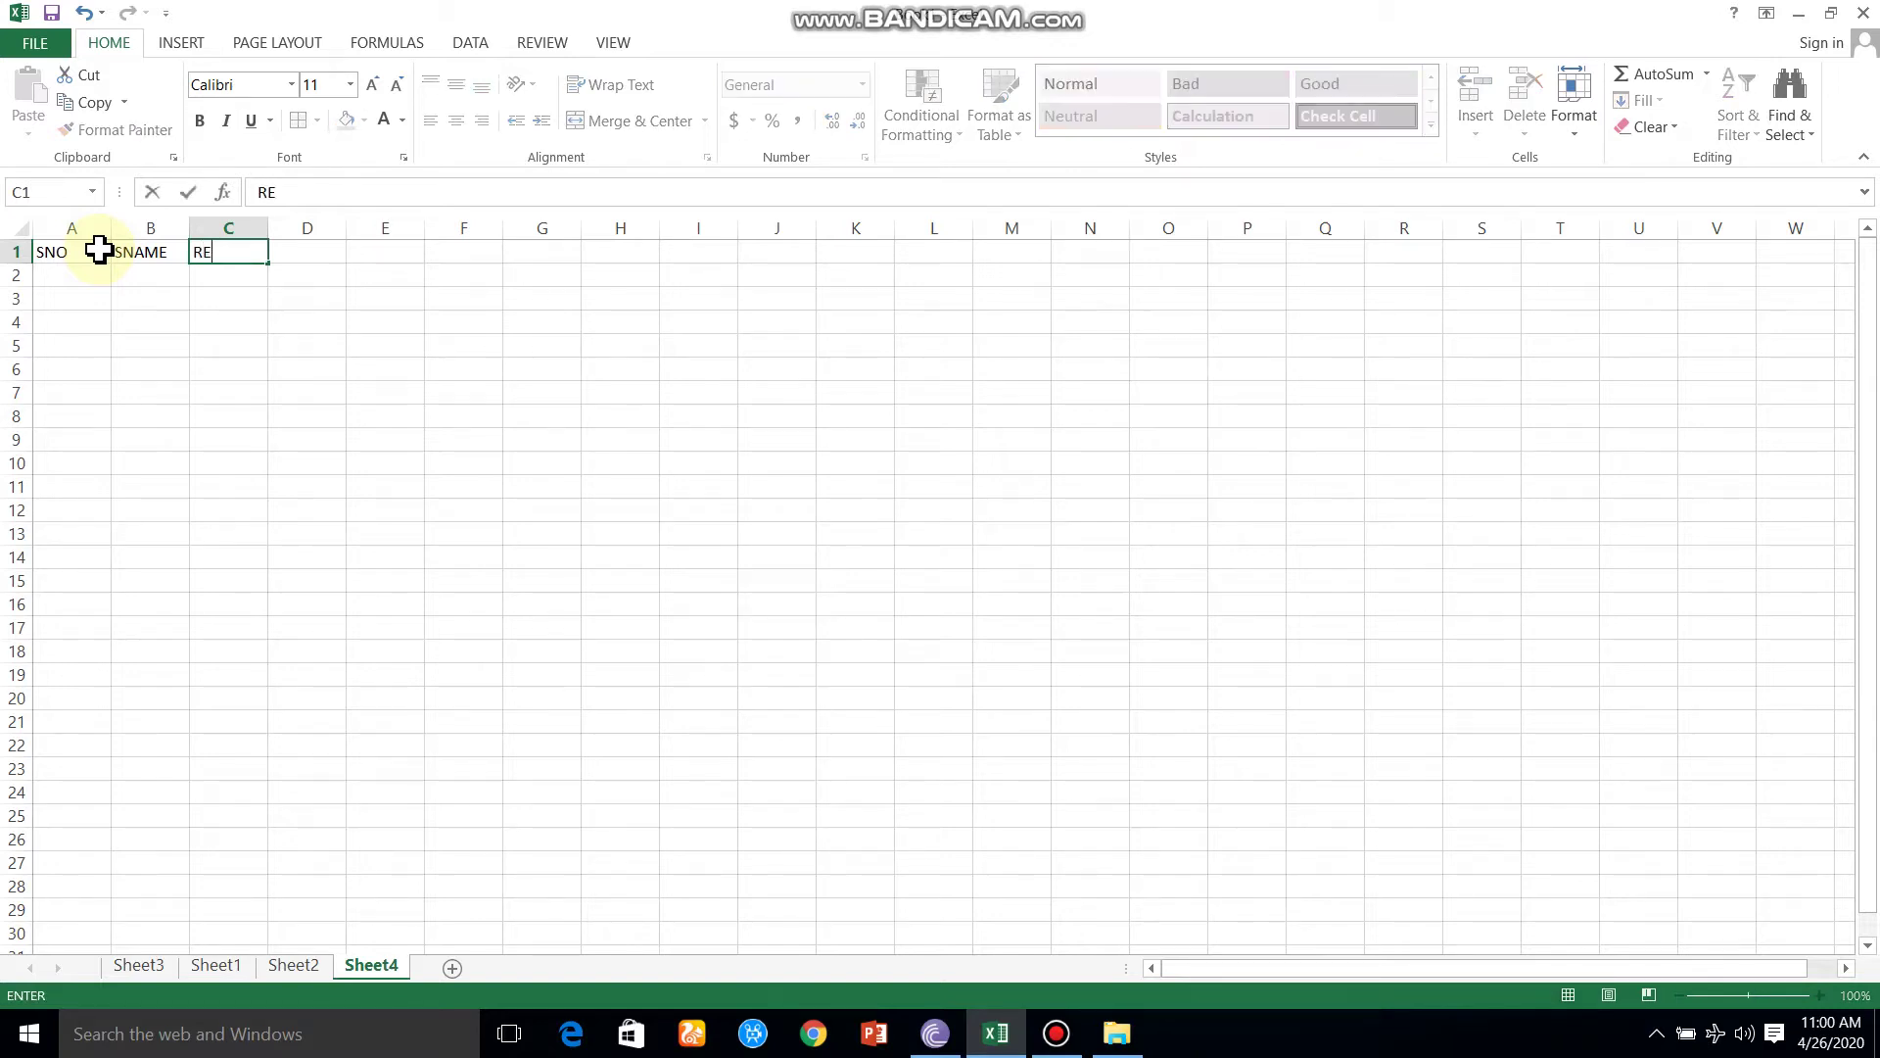
{"action": "type", "text": "ADING"}
{"action": "key", "text": "Tab"}
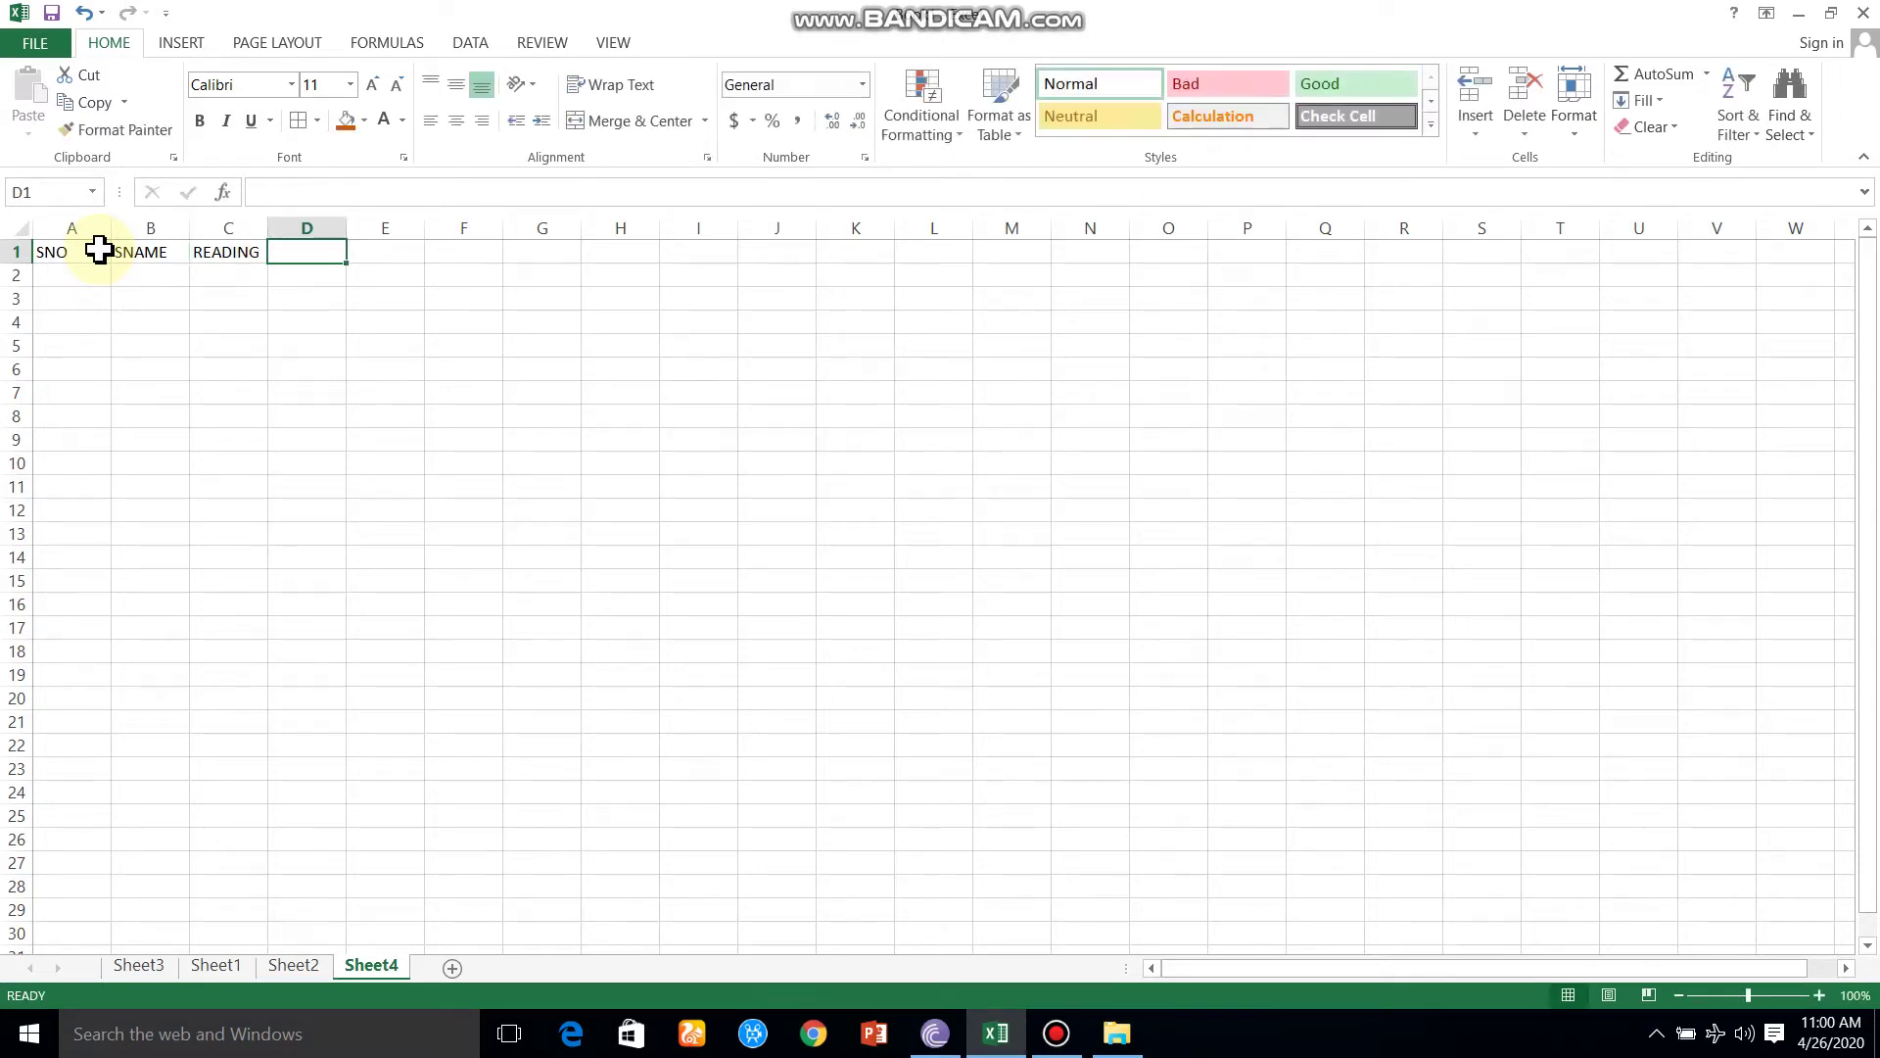
{"action": "type", "text": "AMOUNT"}
Step: Select the table area down to row 8, then deselect and go to cell A2
{"action": "left_click_drag", "start_coordinate": [80, 251], "coordinate": [338, 415]}
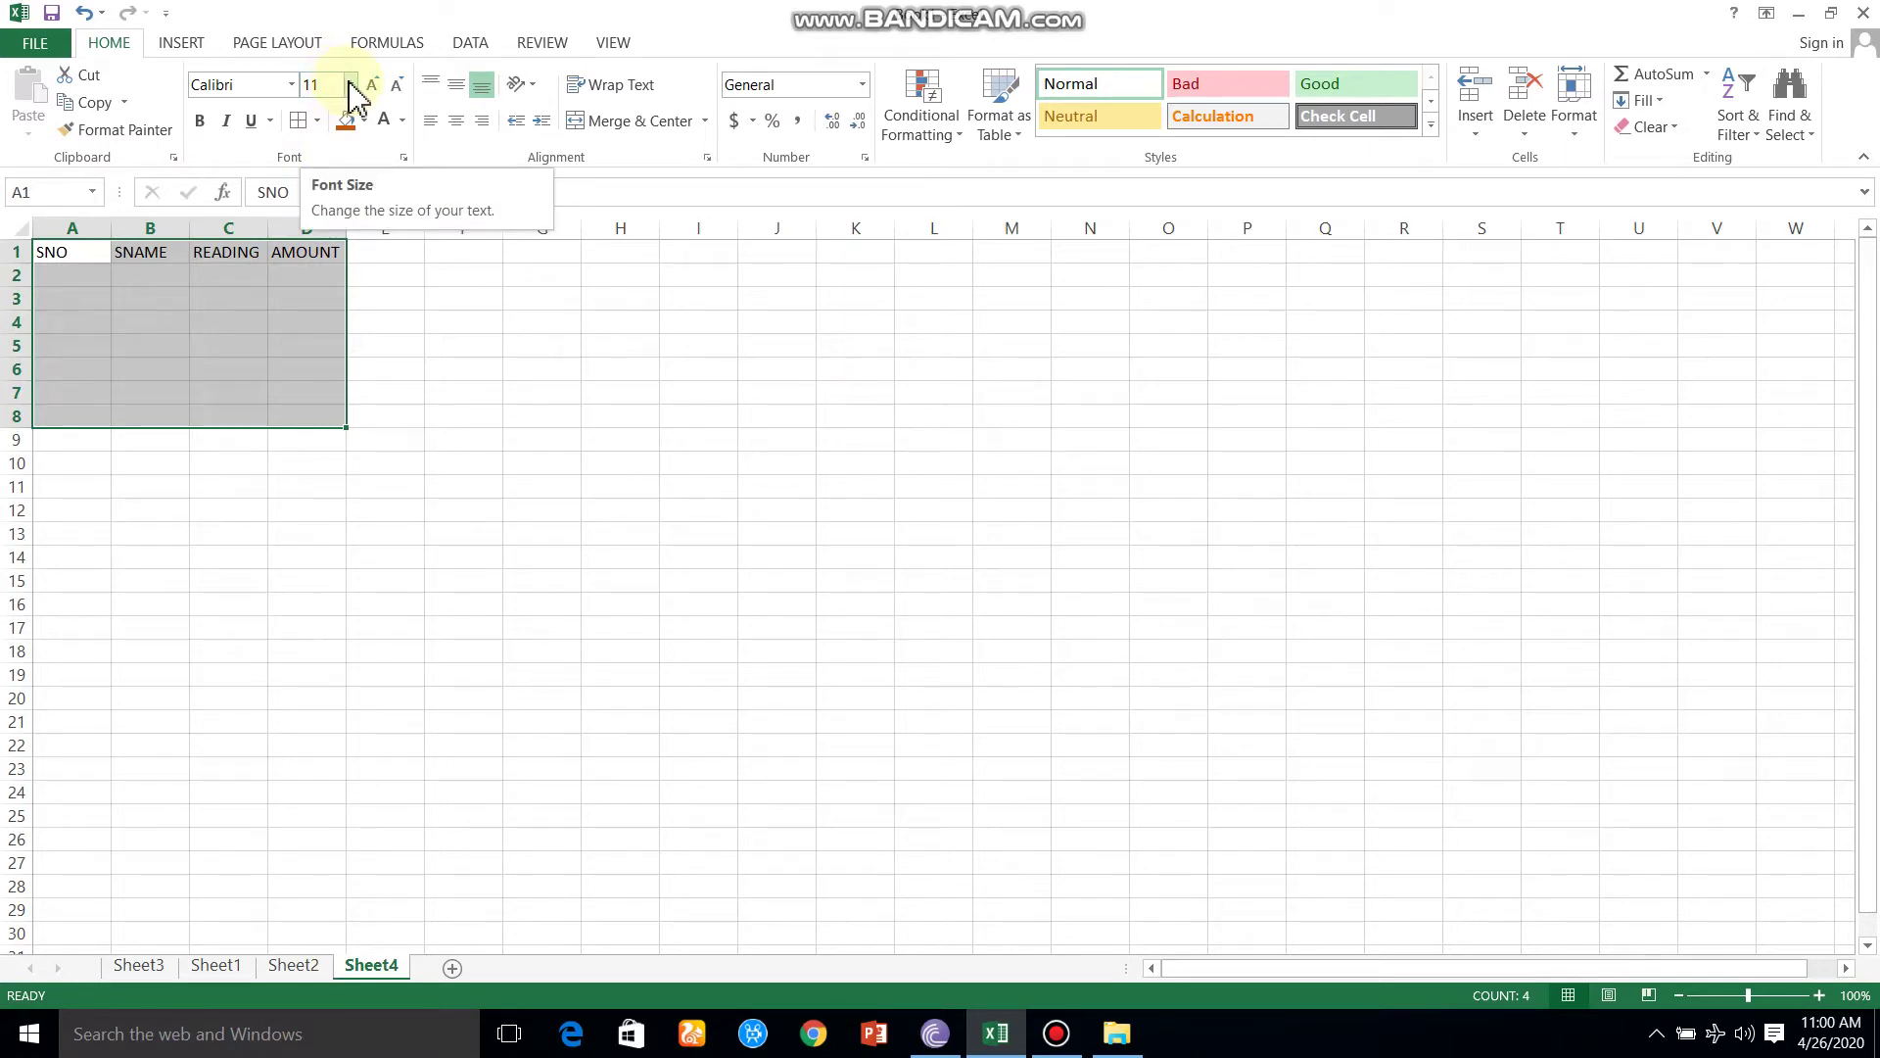
{"action": "left_click", "coordinate": [323, 324]}
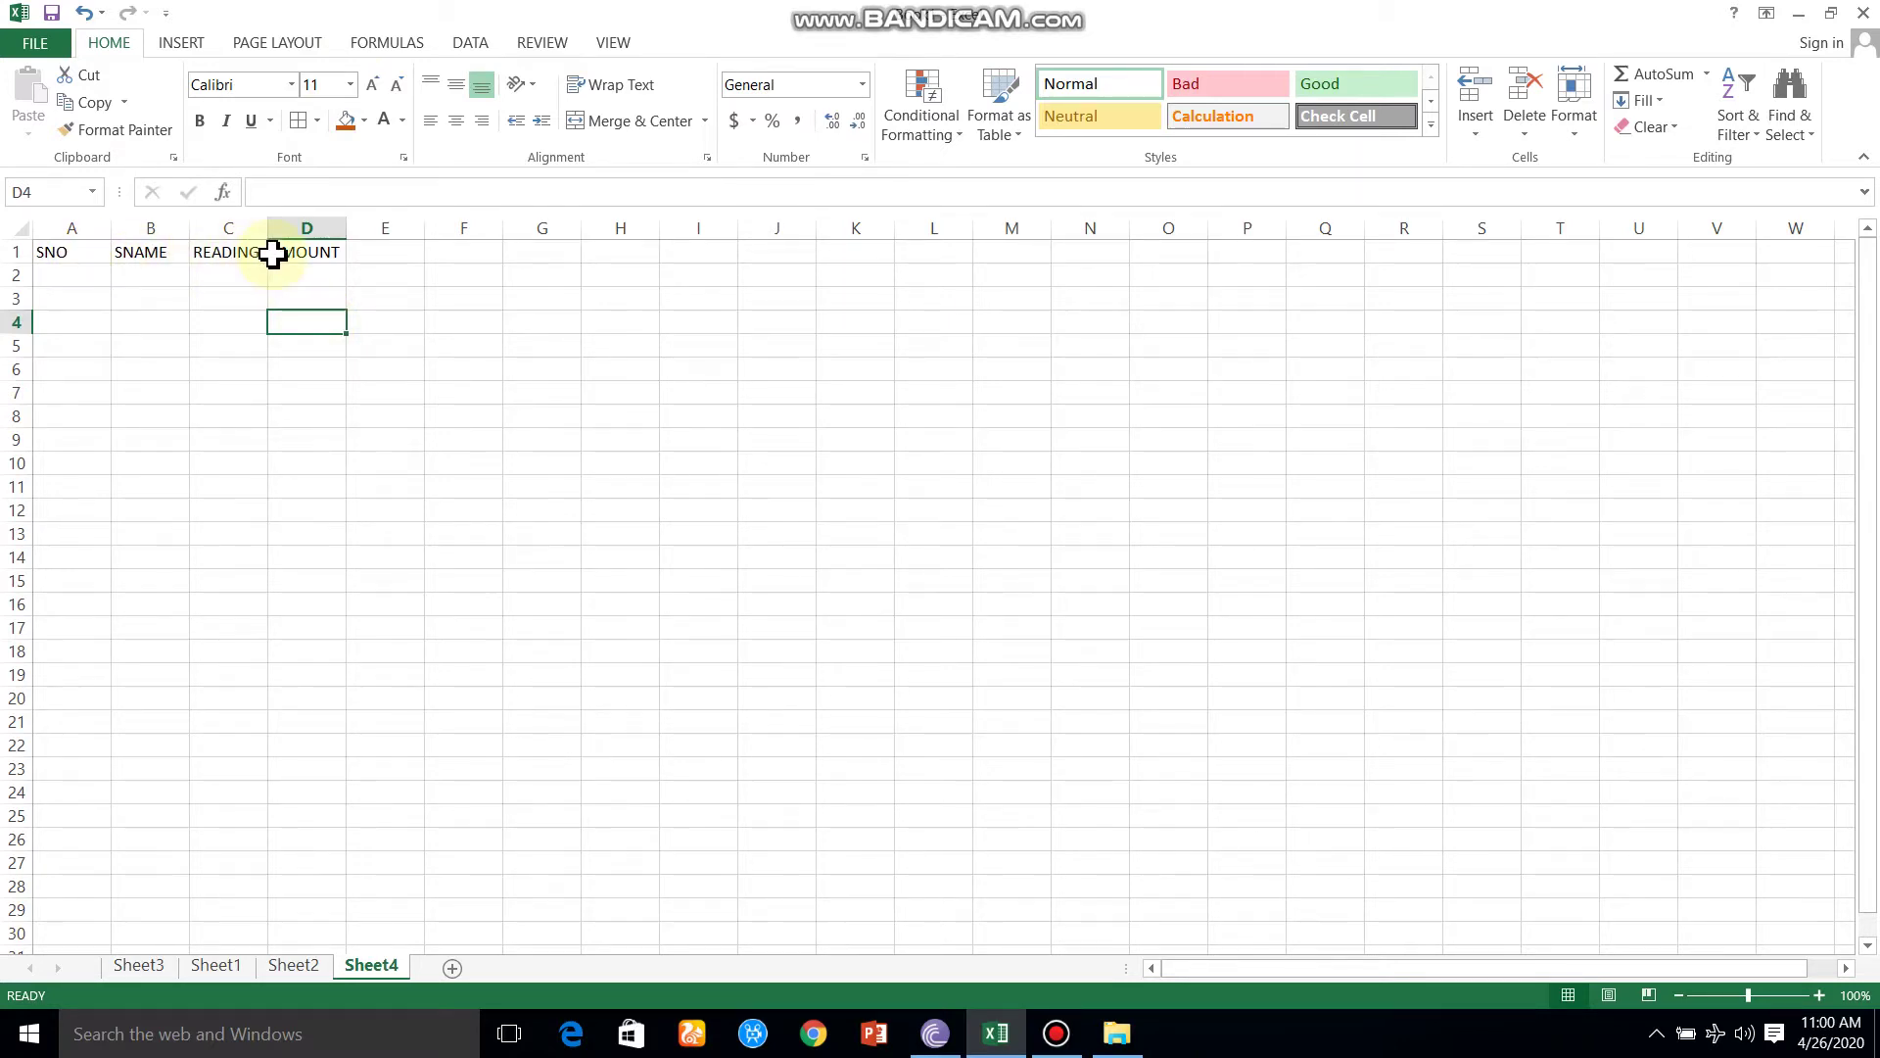
{"action": "left_click", "coordinate": [102, 277]}
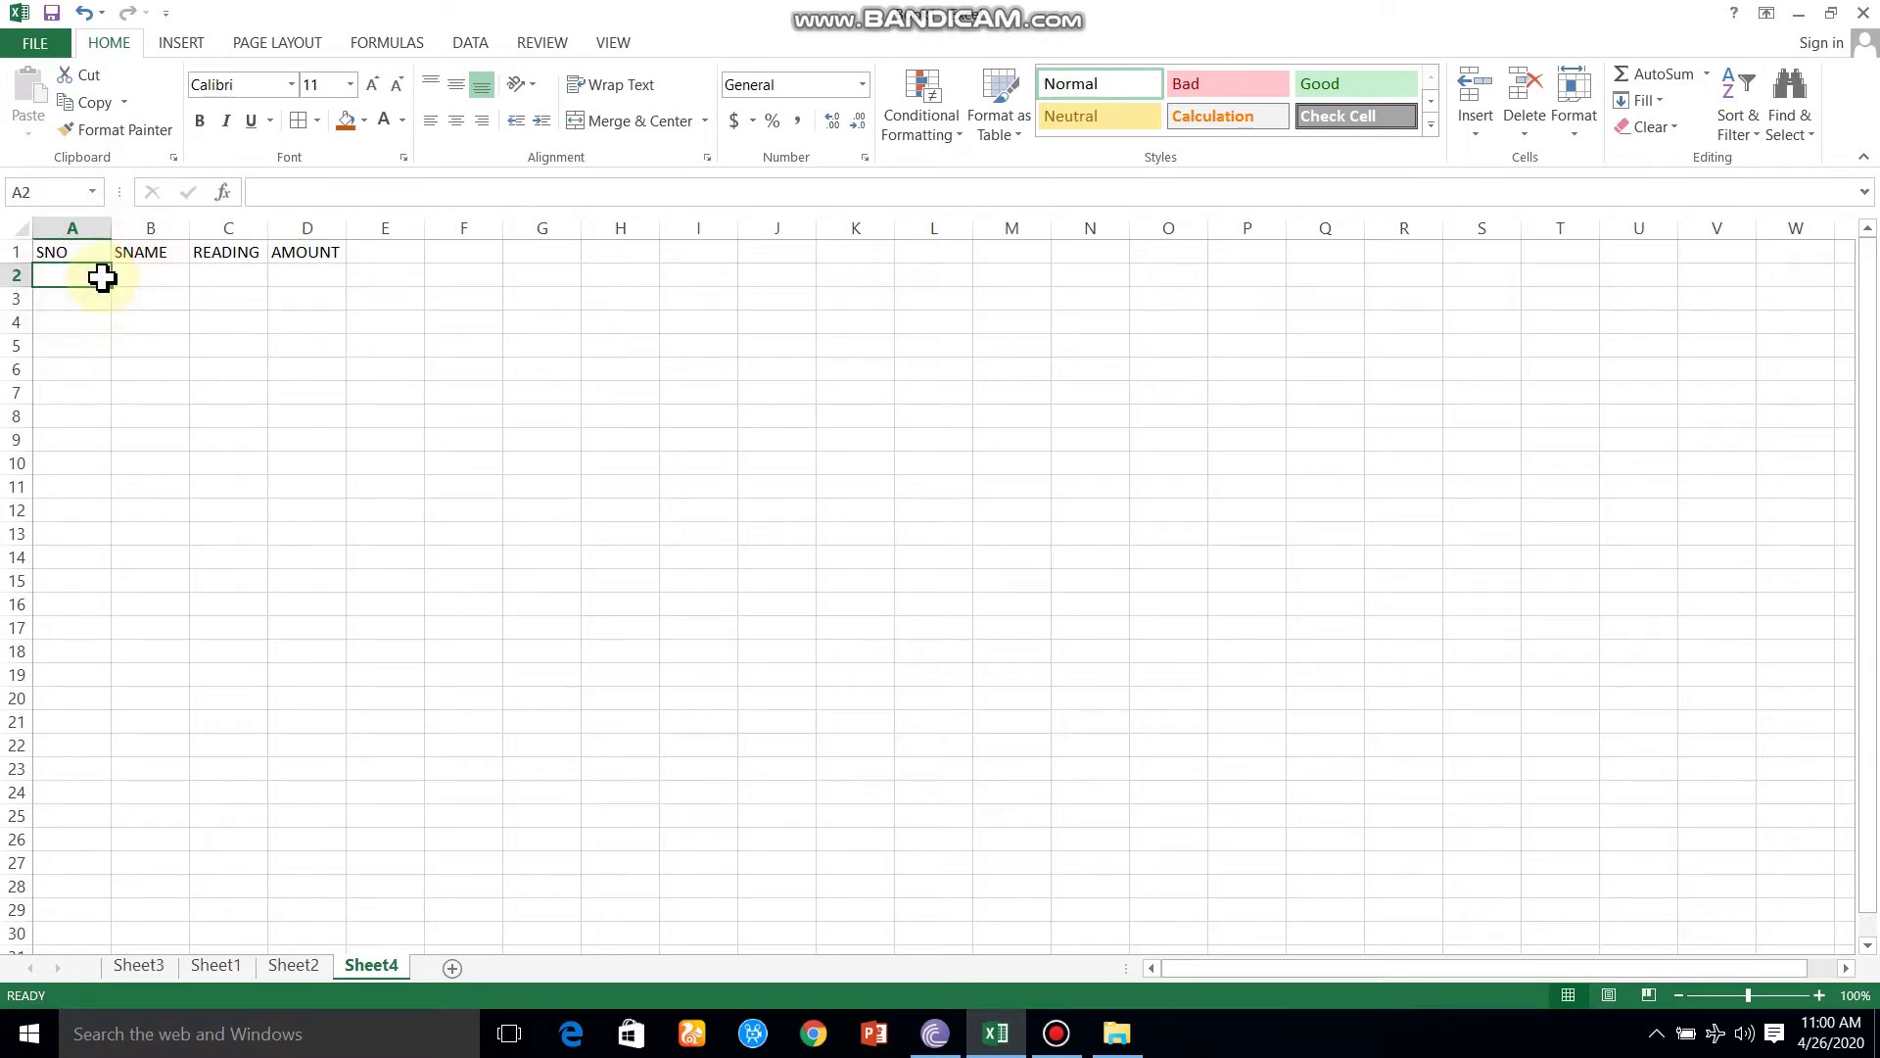
Step: Complete the first record in row 2: 1, AAA, reading 500, amount 2000
{"action": "key", "text": "Tab"}
{"action": "type", "text": "AAA"}
{"action": "key", "text": "Tab"}
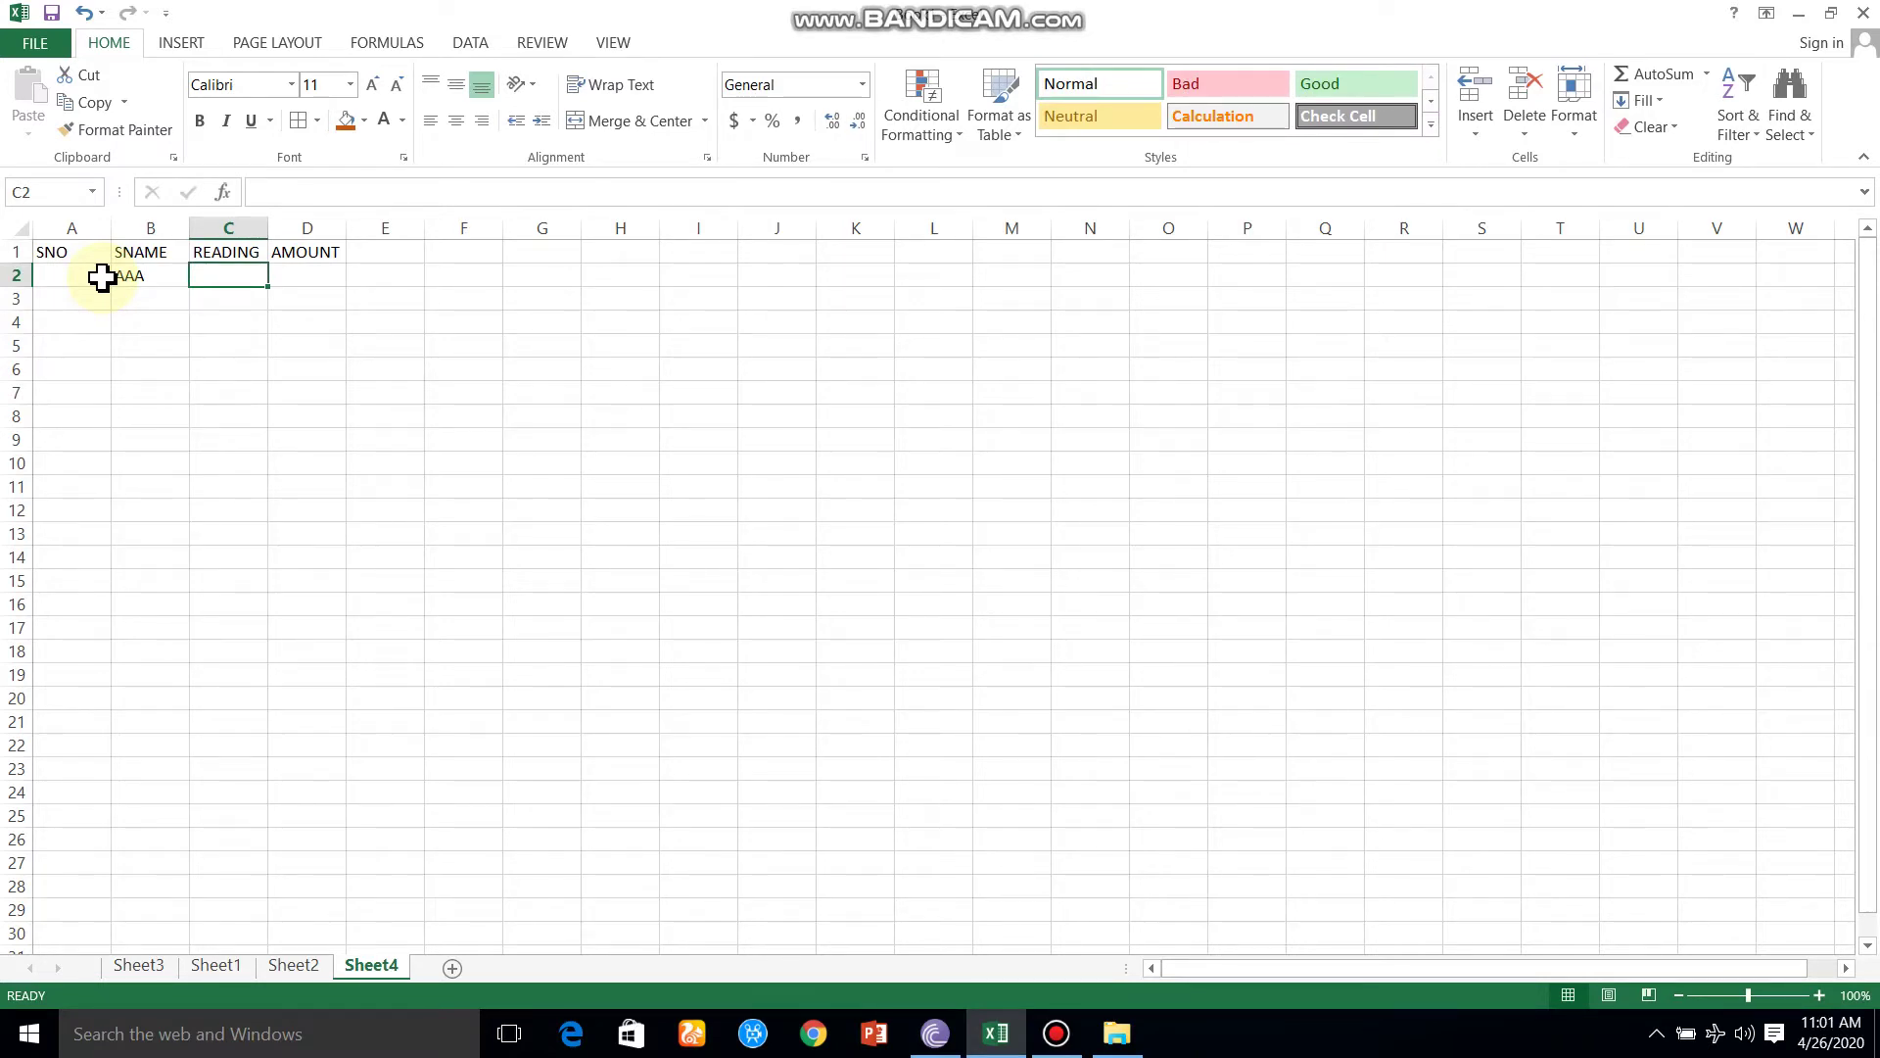
{"action": "type", "text": "500"}
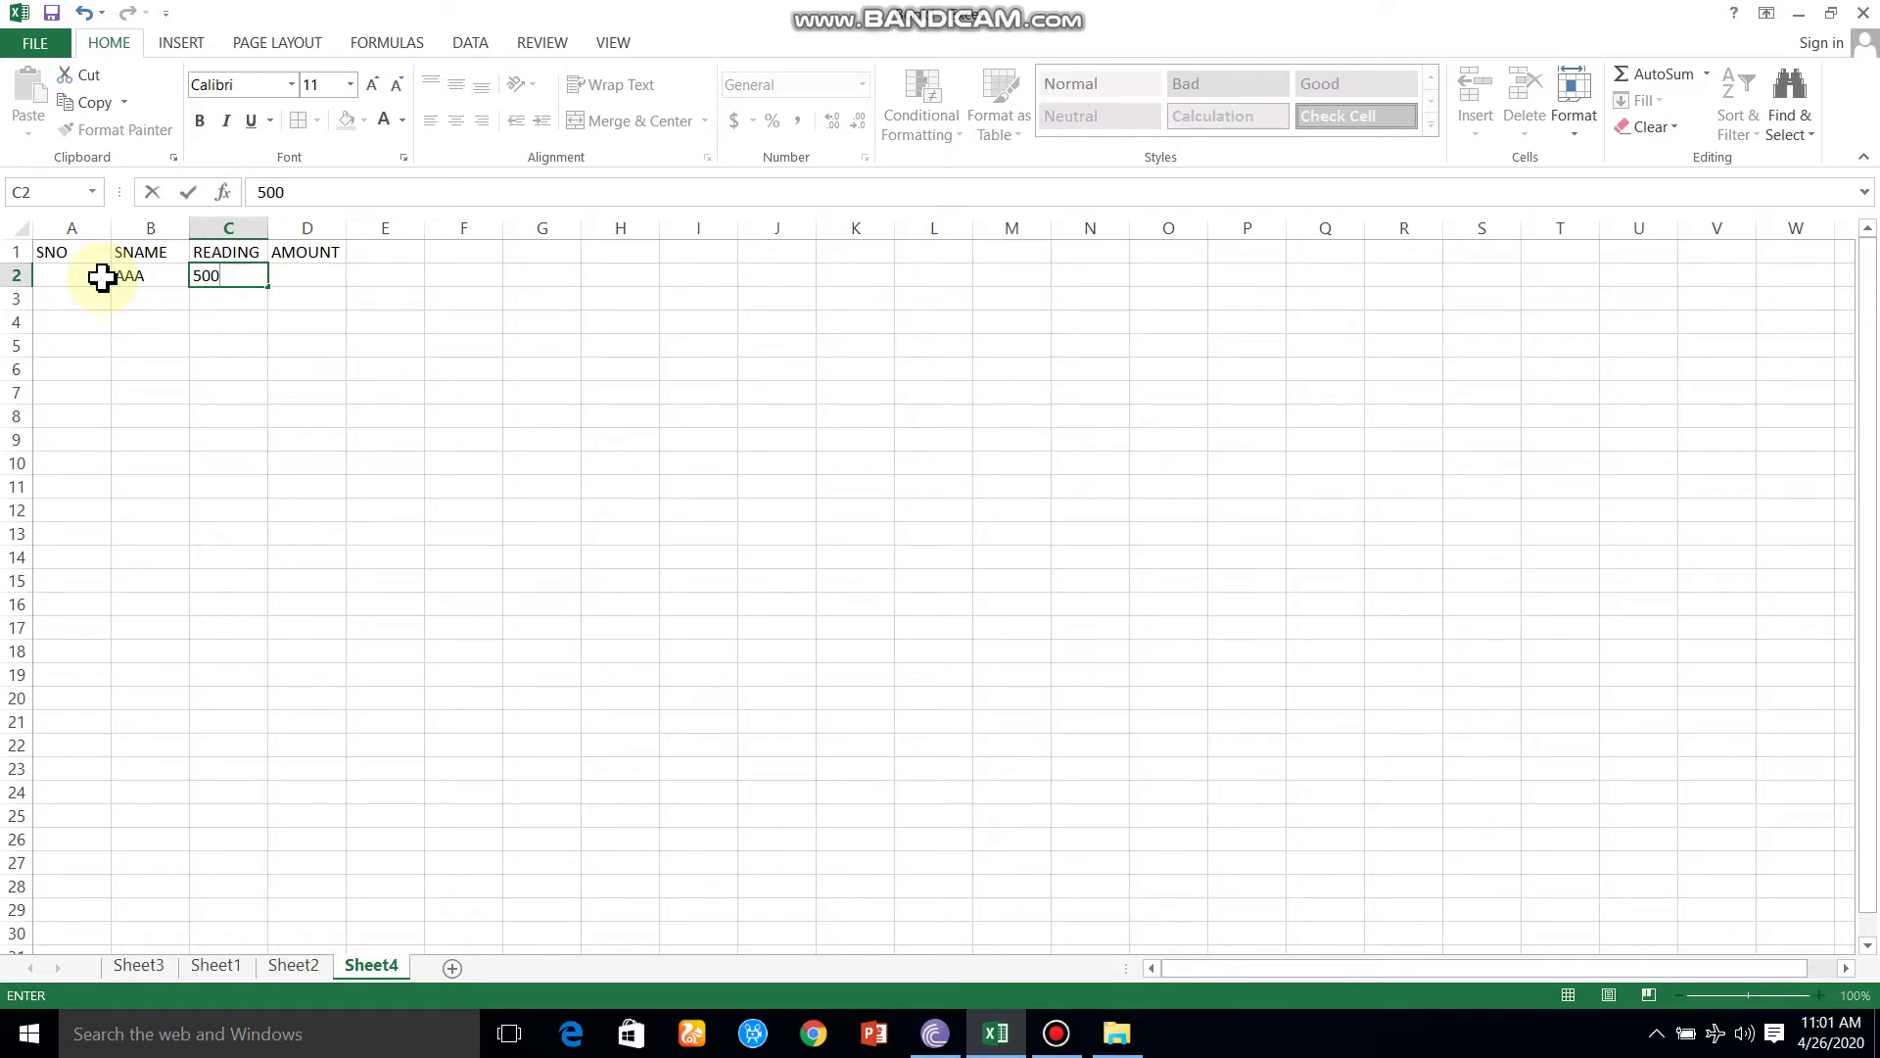
{"action": "key", "text": "Tab"}
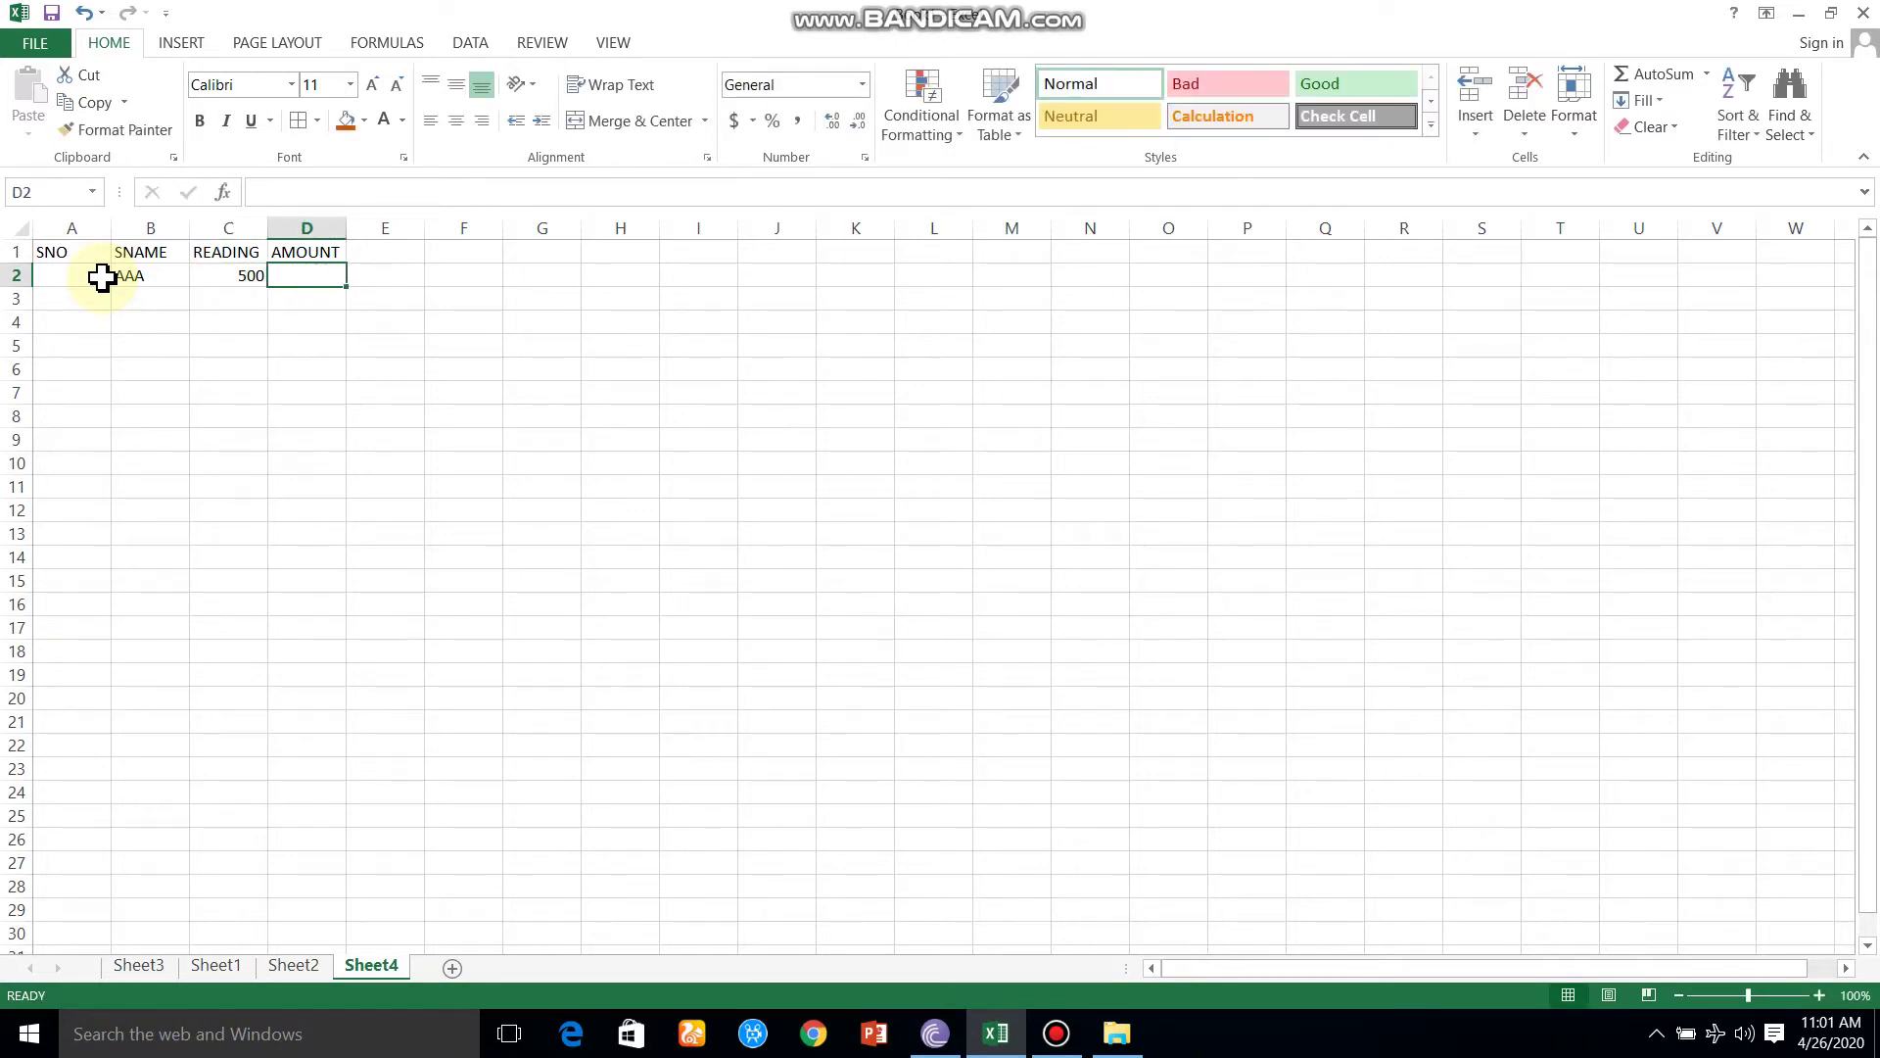
{"action": "type", "text": "200"}
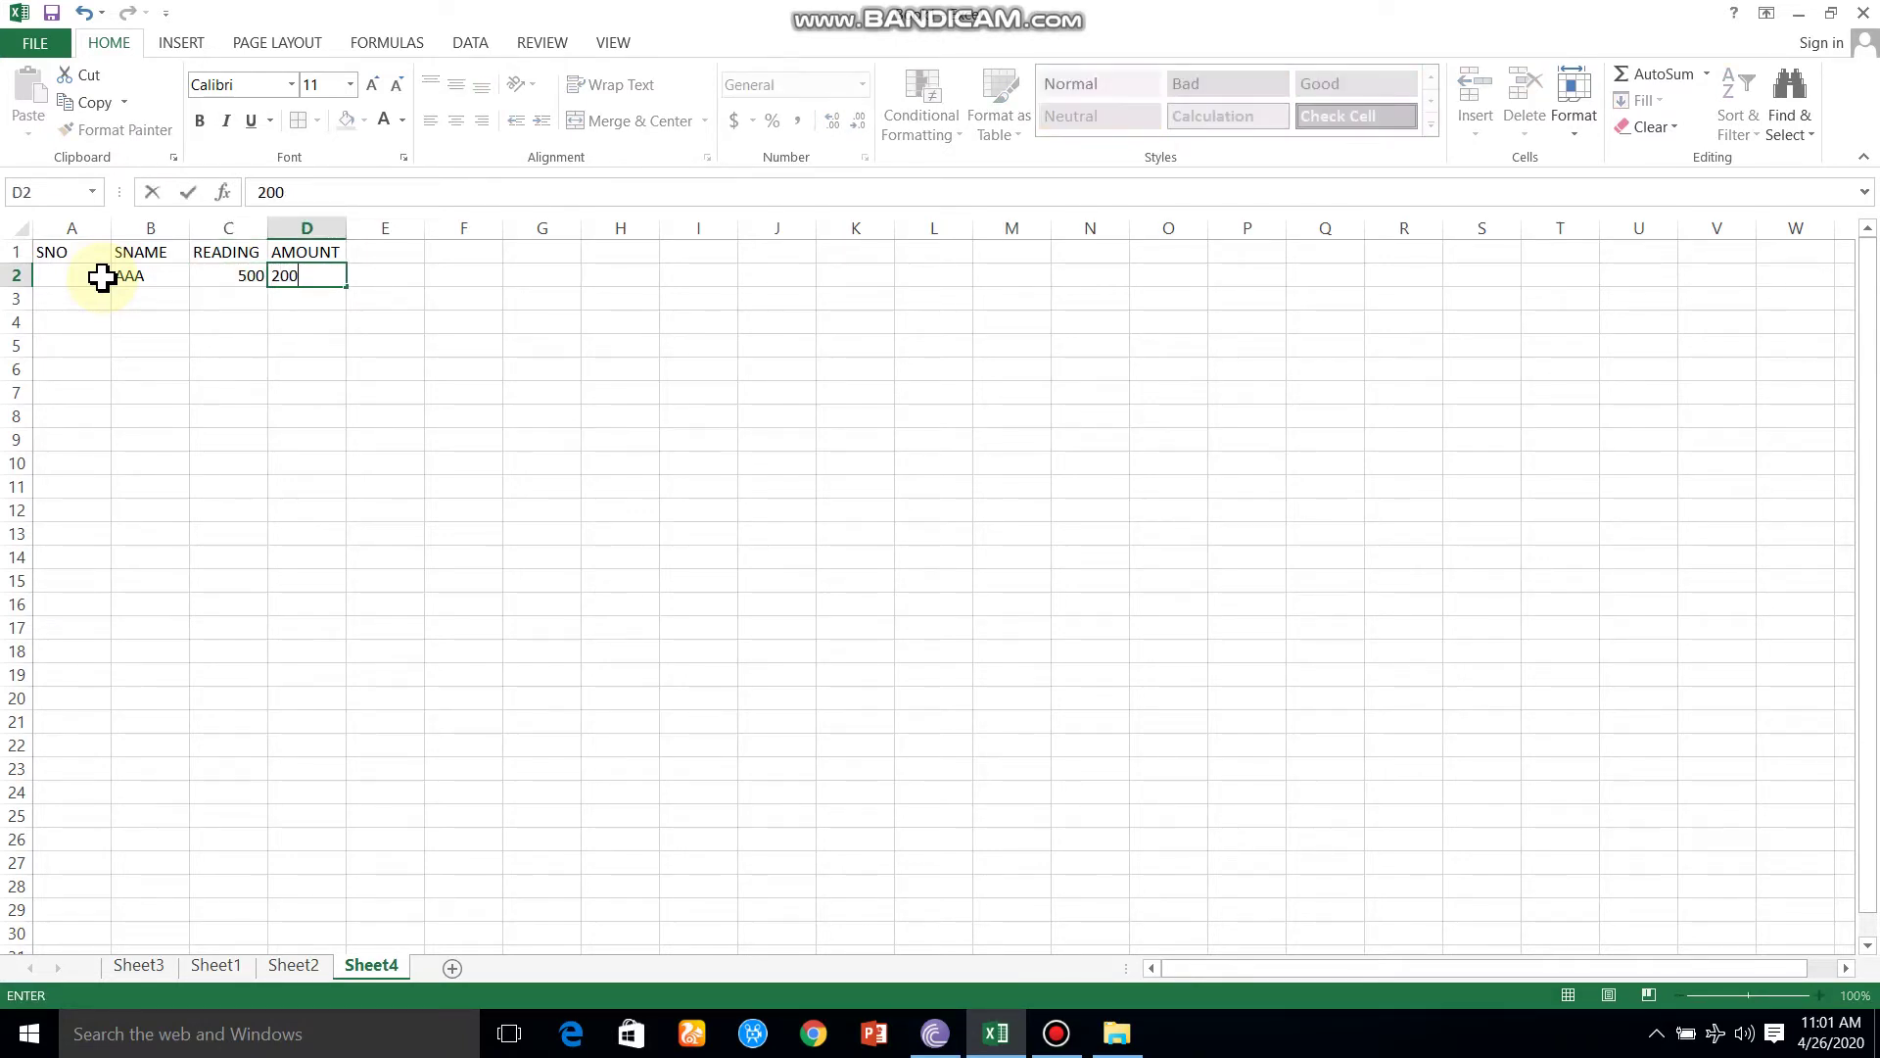
{"action": "type", "text": "0"}
{"action": "key", "text": "Return"}
Step: Enter the second record in row 3: 2, BBB, reading 400, amount 1200
{"action": "key", "text": "Left"}
{"action": "key", "text": "Left"}
{"action": "key", "text": "Left"}
{"action": "type", "text": "2"}
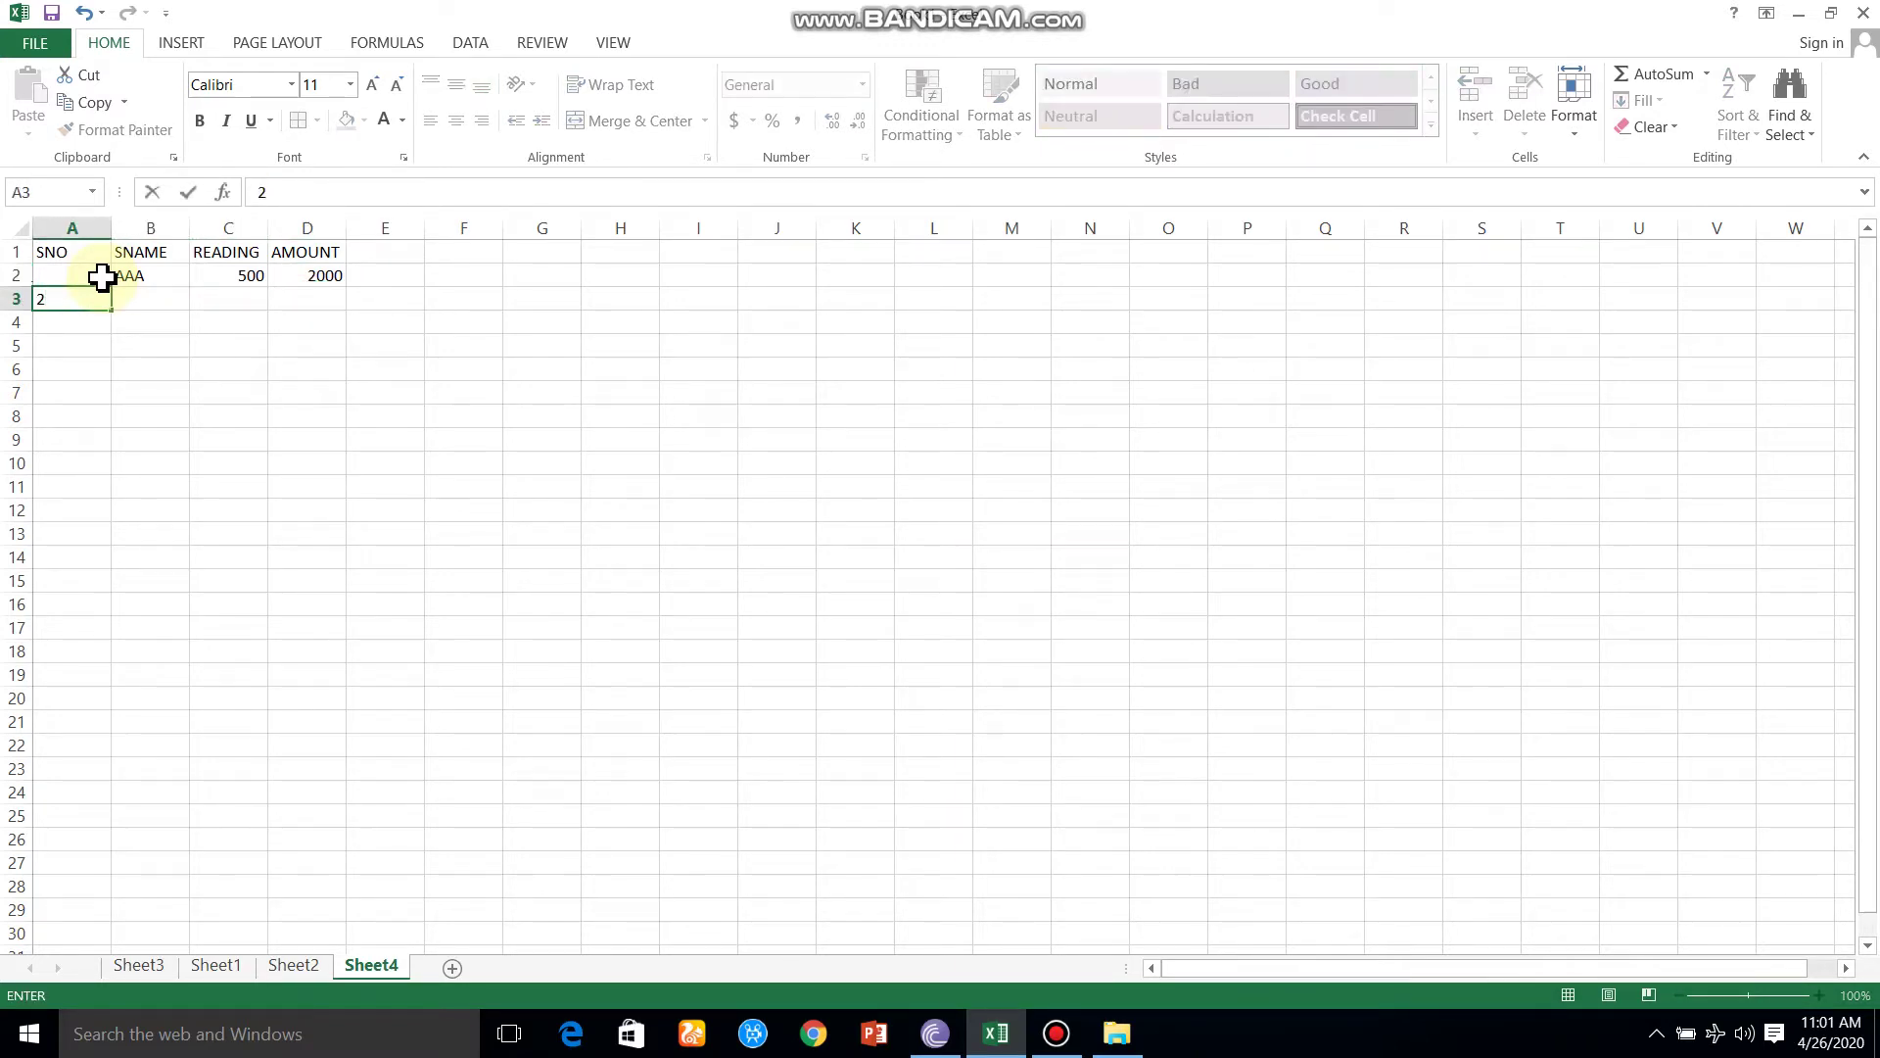
{"action": "key", "text": "Right"}
{"action": "type", "text": "BBB"}
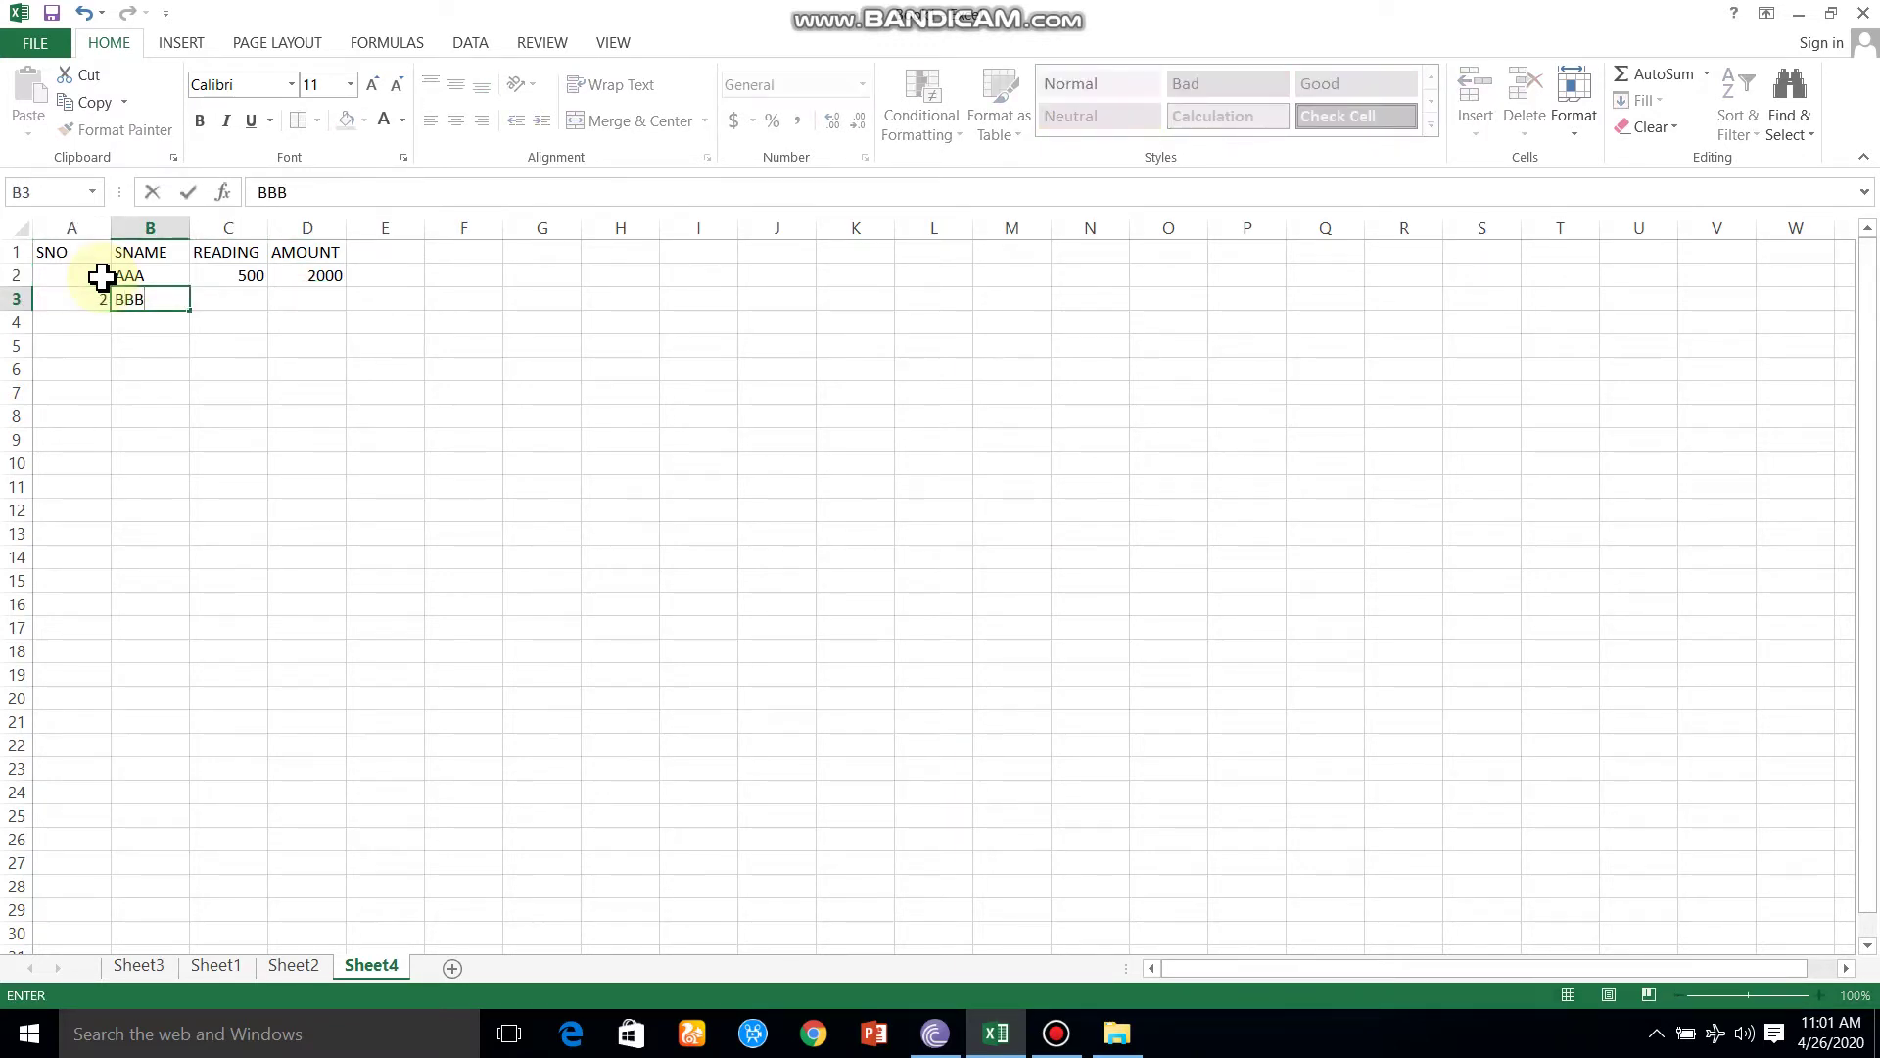
{"action": "key", "text": "Right"}
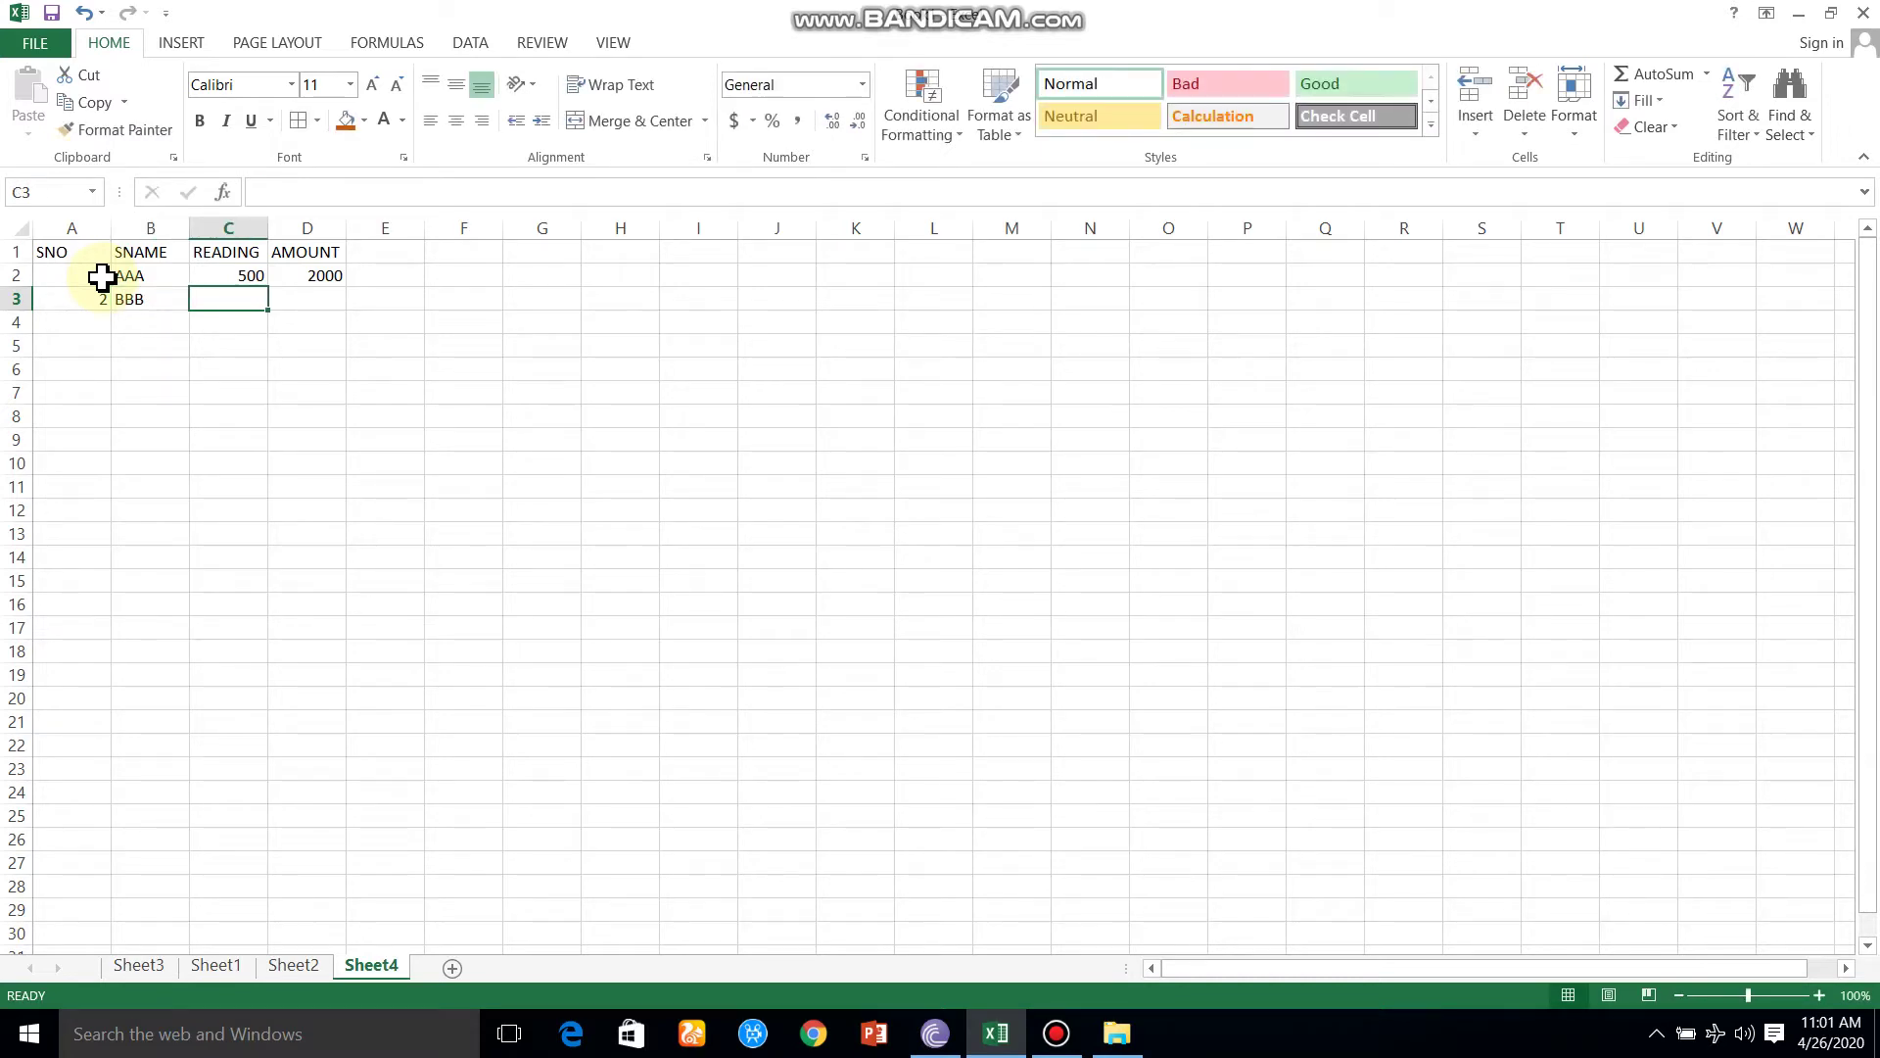
{"action": "type", "text": "400"}
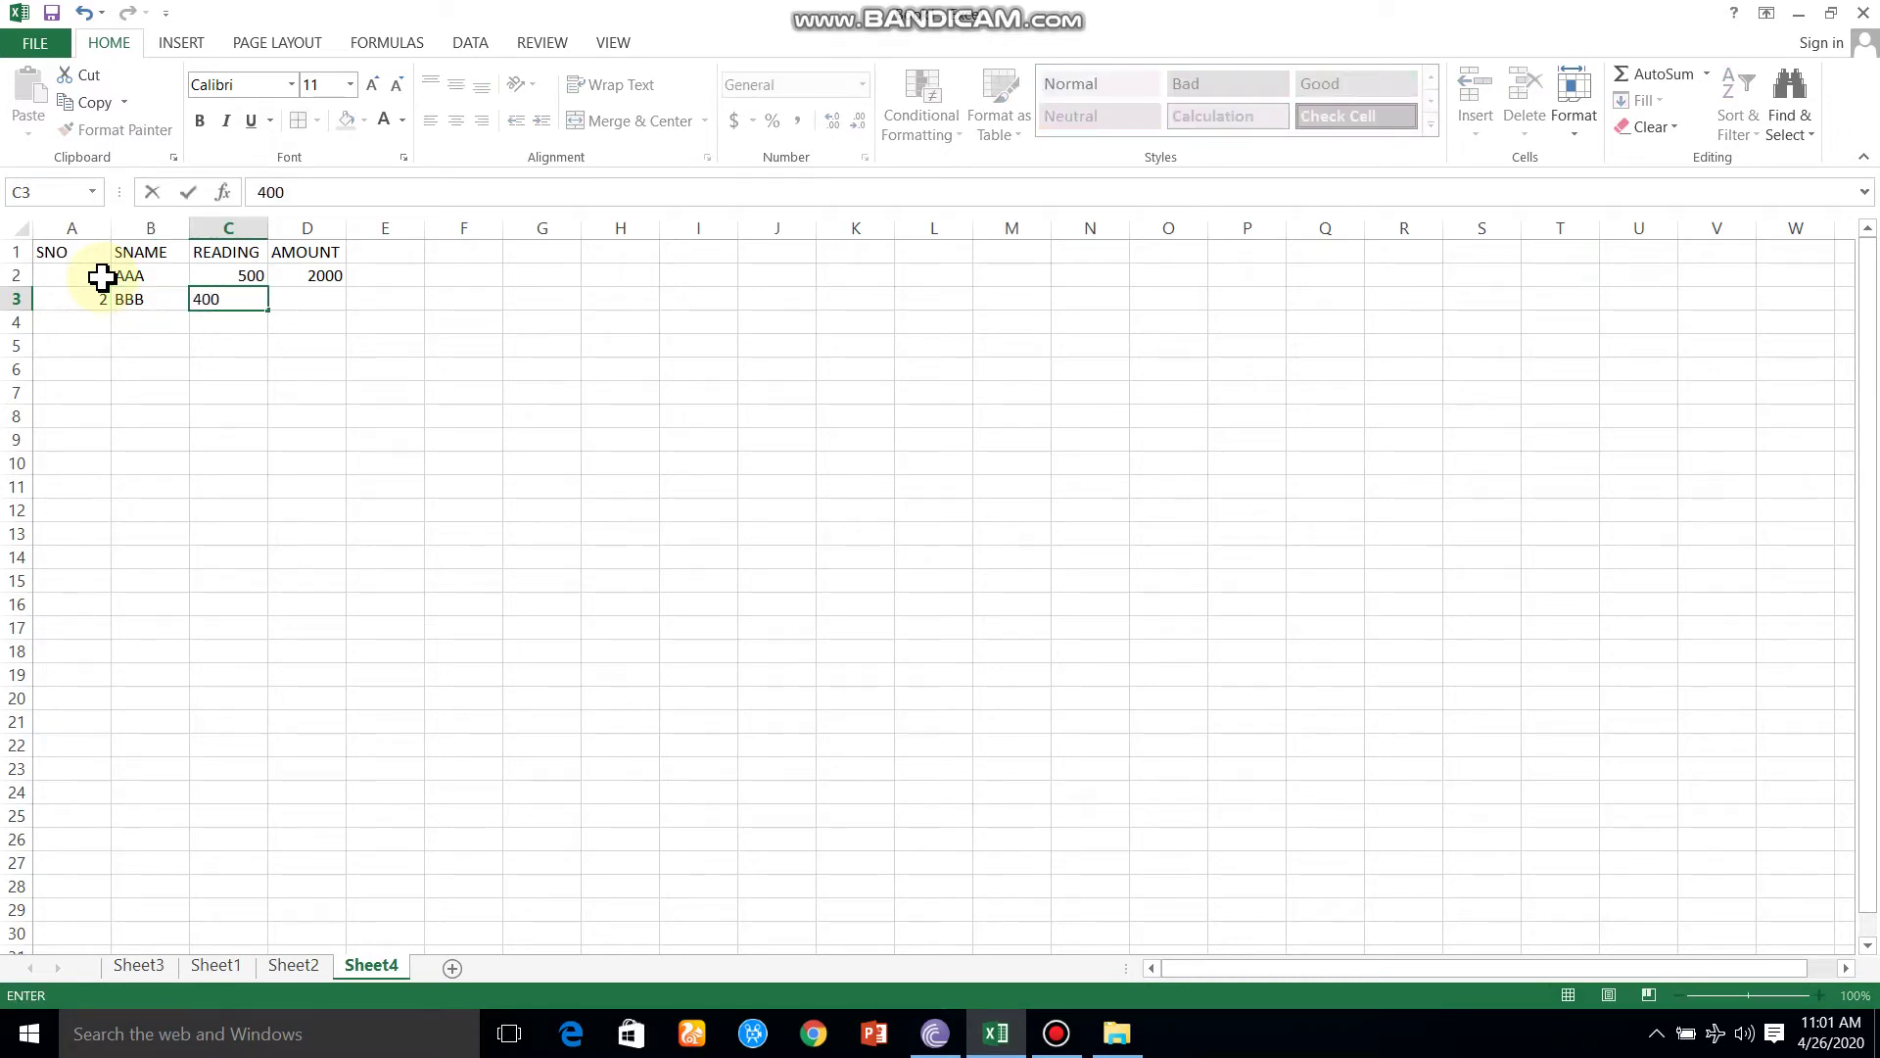
{"action": "key", "text": "Right"}
{"action": "type", "text": "123"}
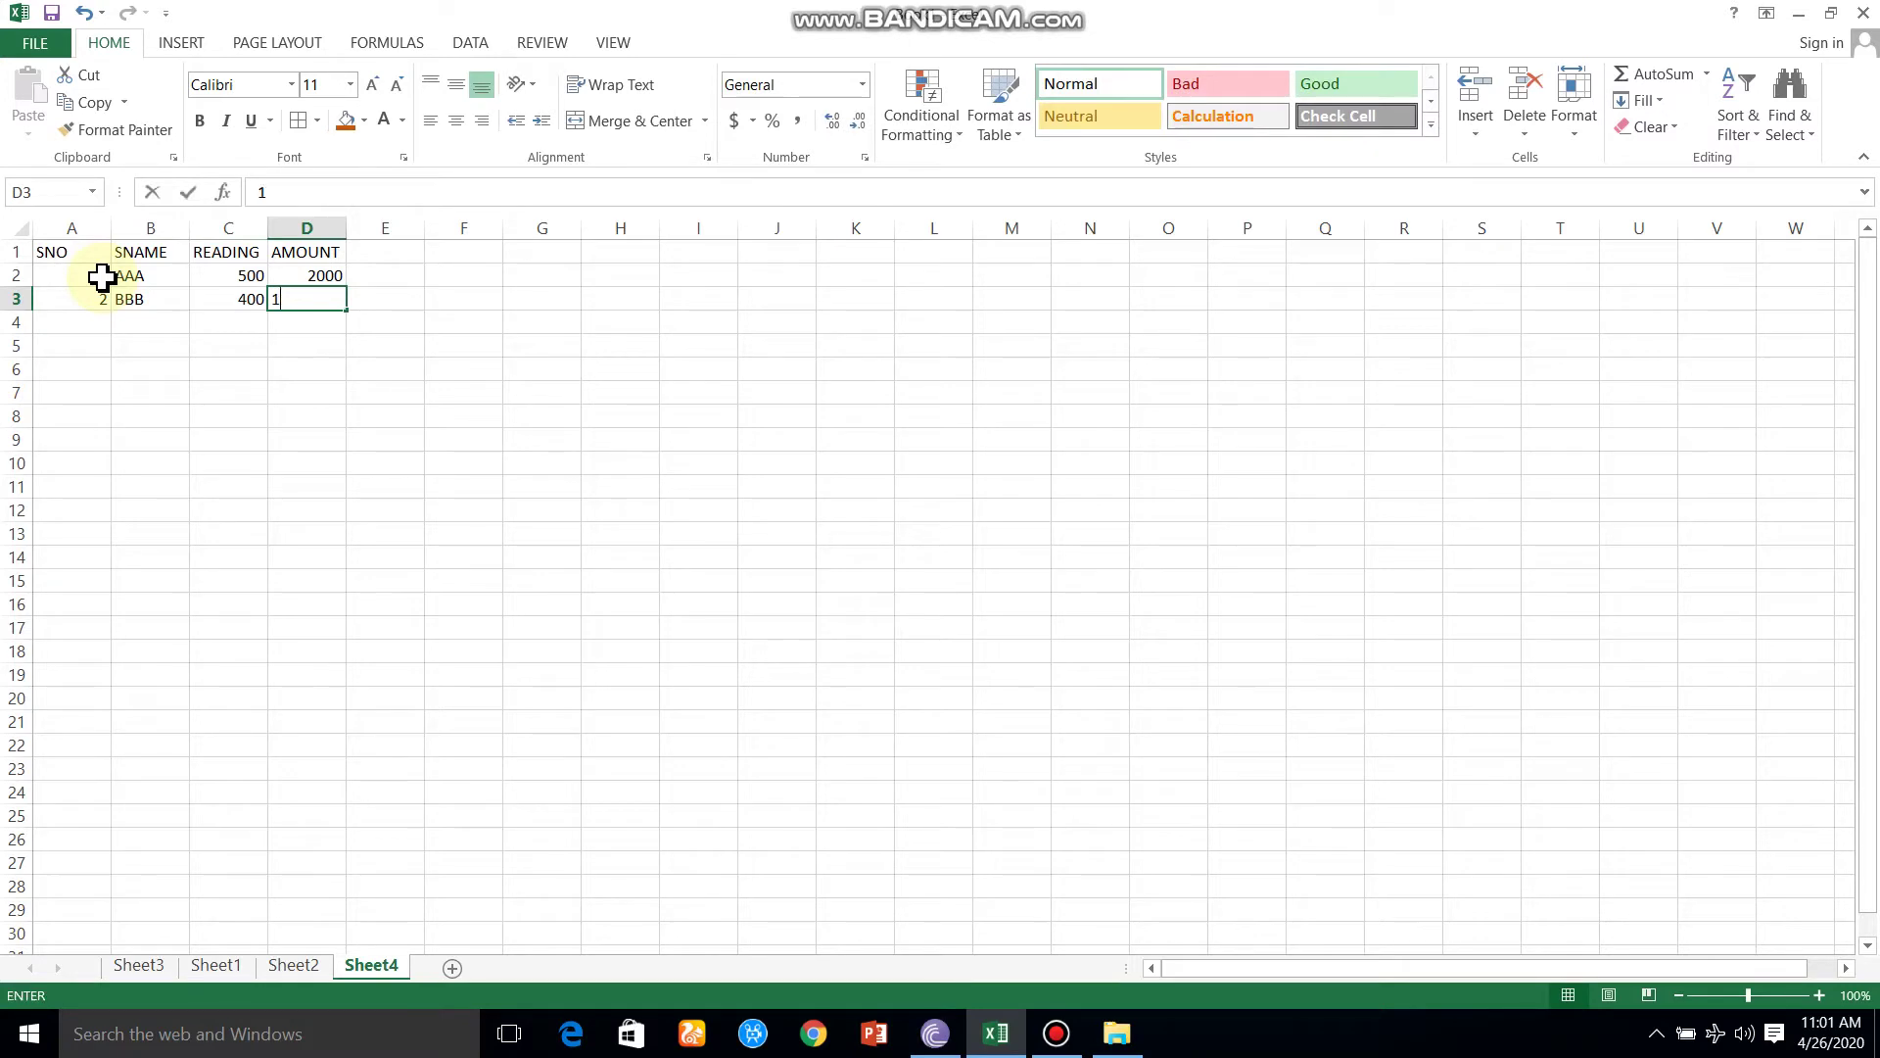
{"action": "key", "text": "BackSpace"}
{"action": "key", "text": "BackSpace"}
{"action": "type", "text": "200"}
{"action": "key", "text": "Return"}
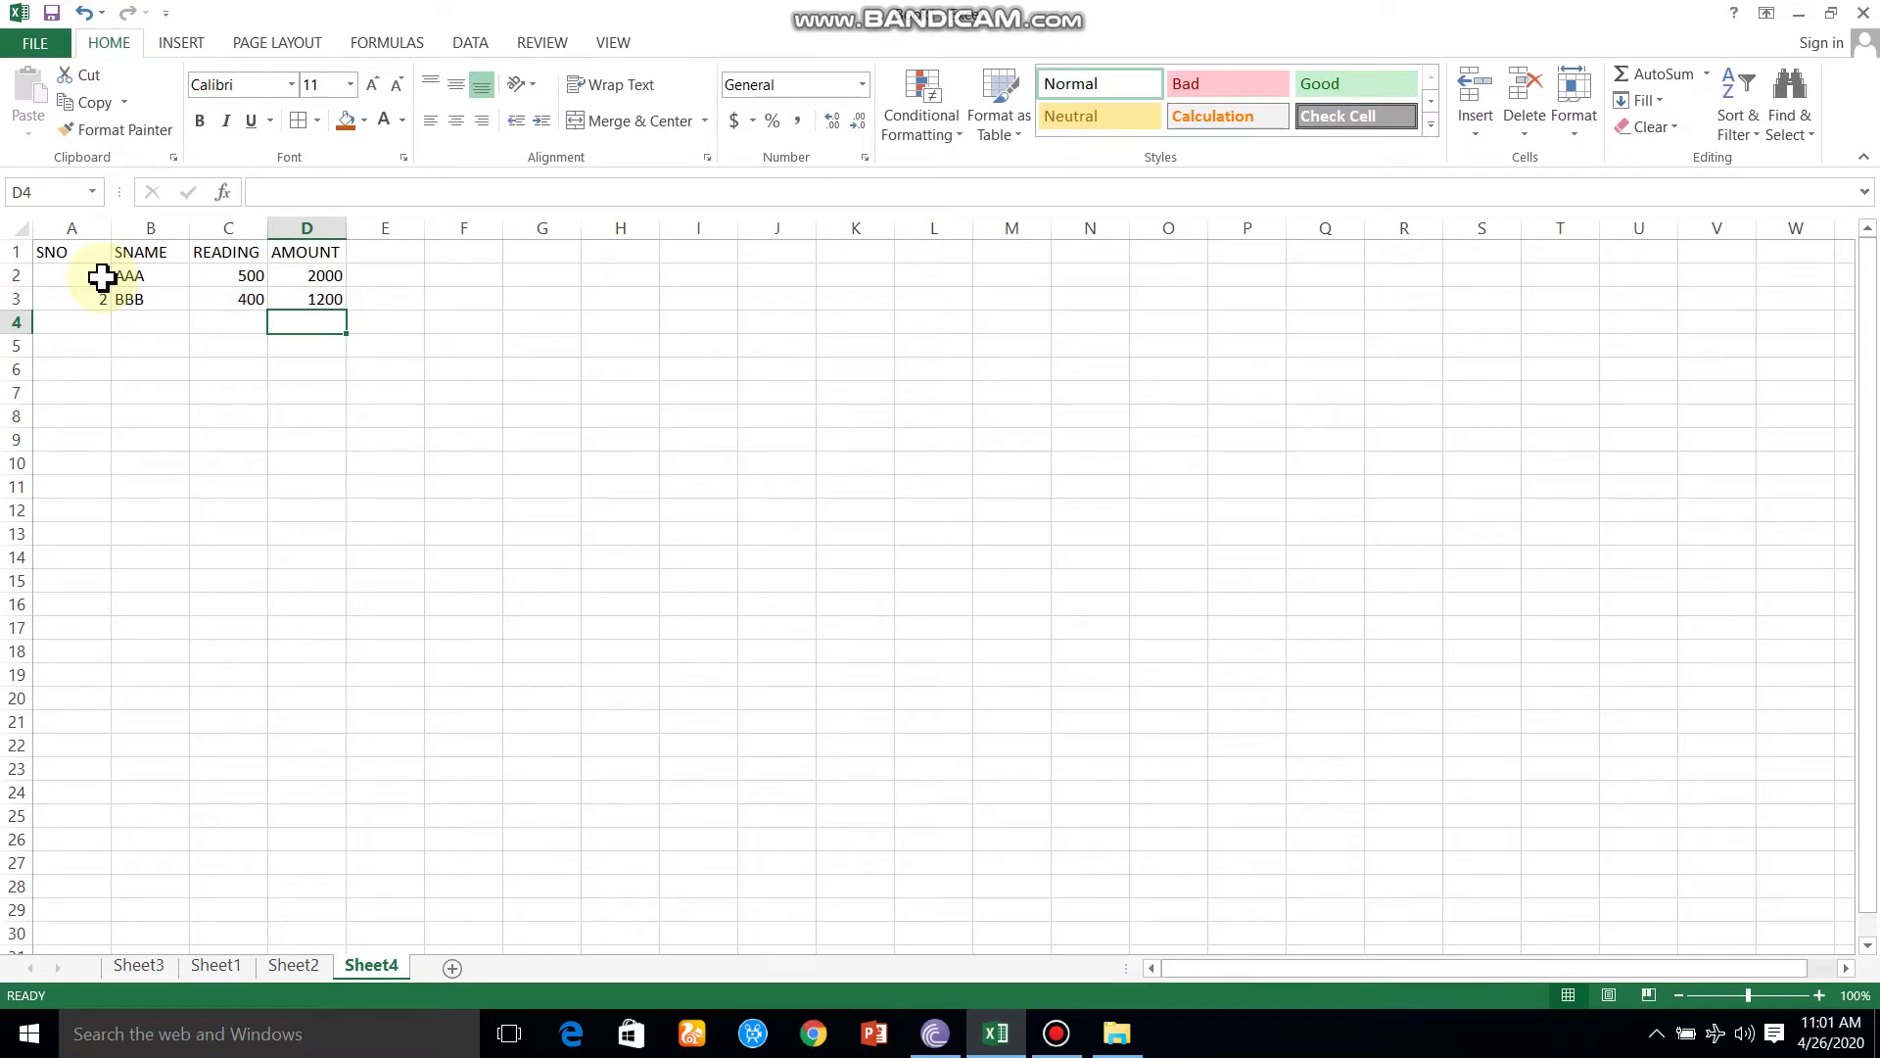
{"action": "left_click", "coordinate": [246, 270]}
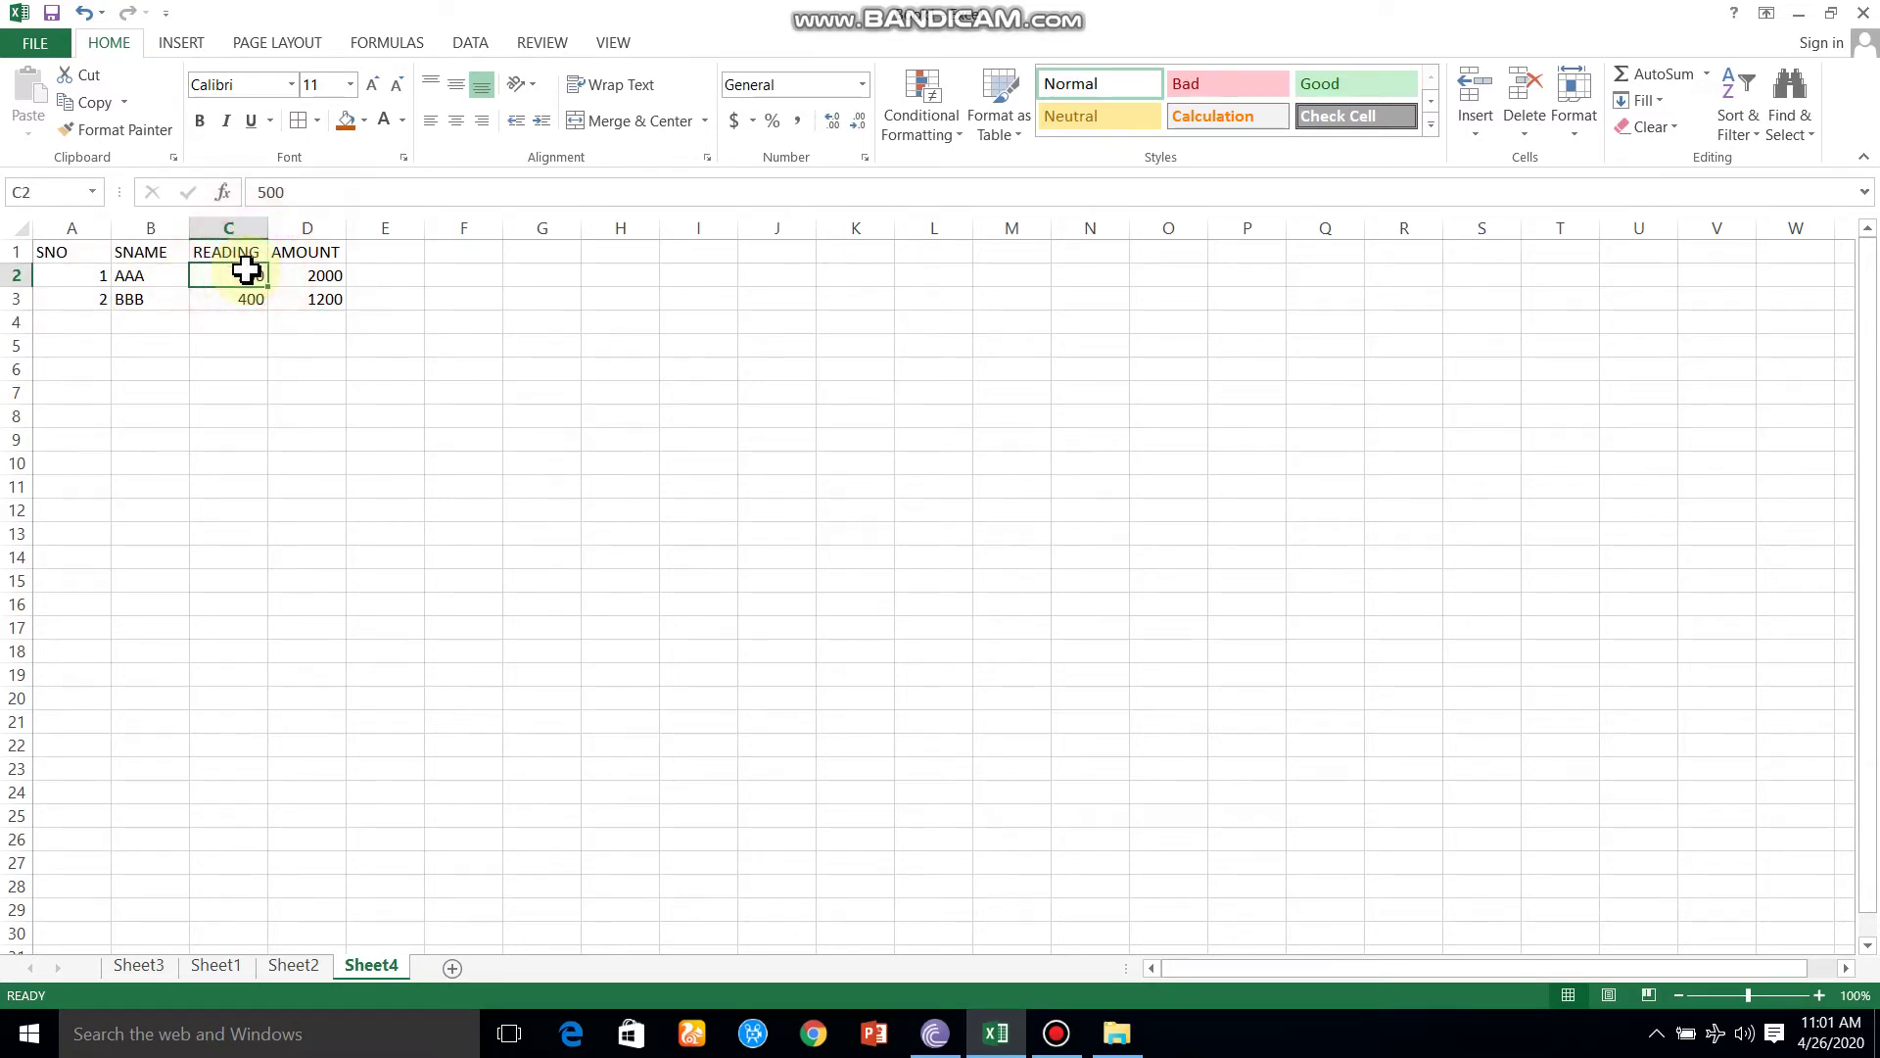
{"action": "left_click", "coordinate": [315, 276]}
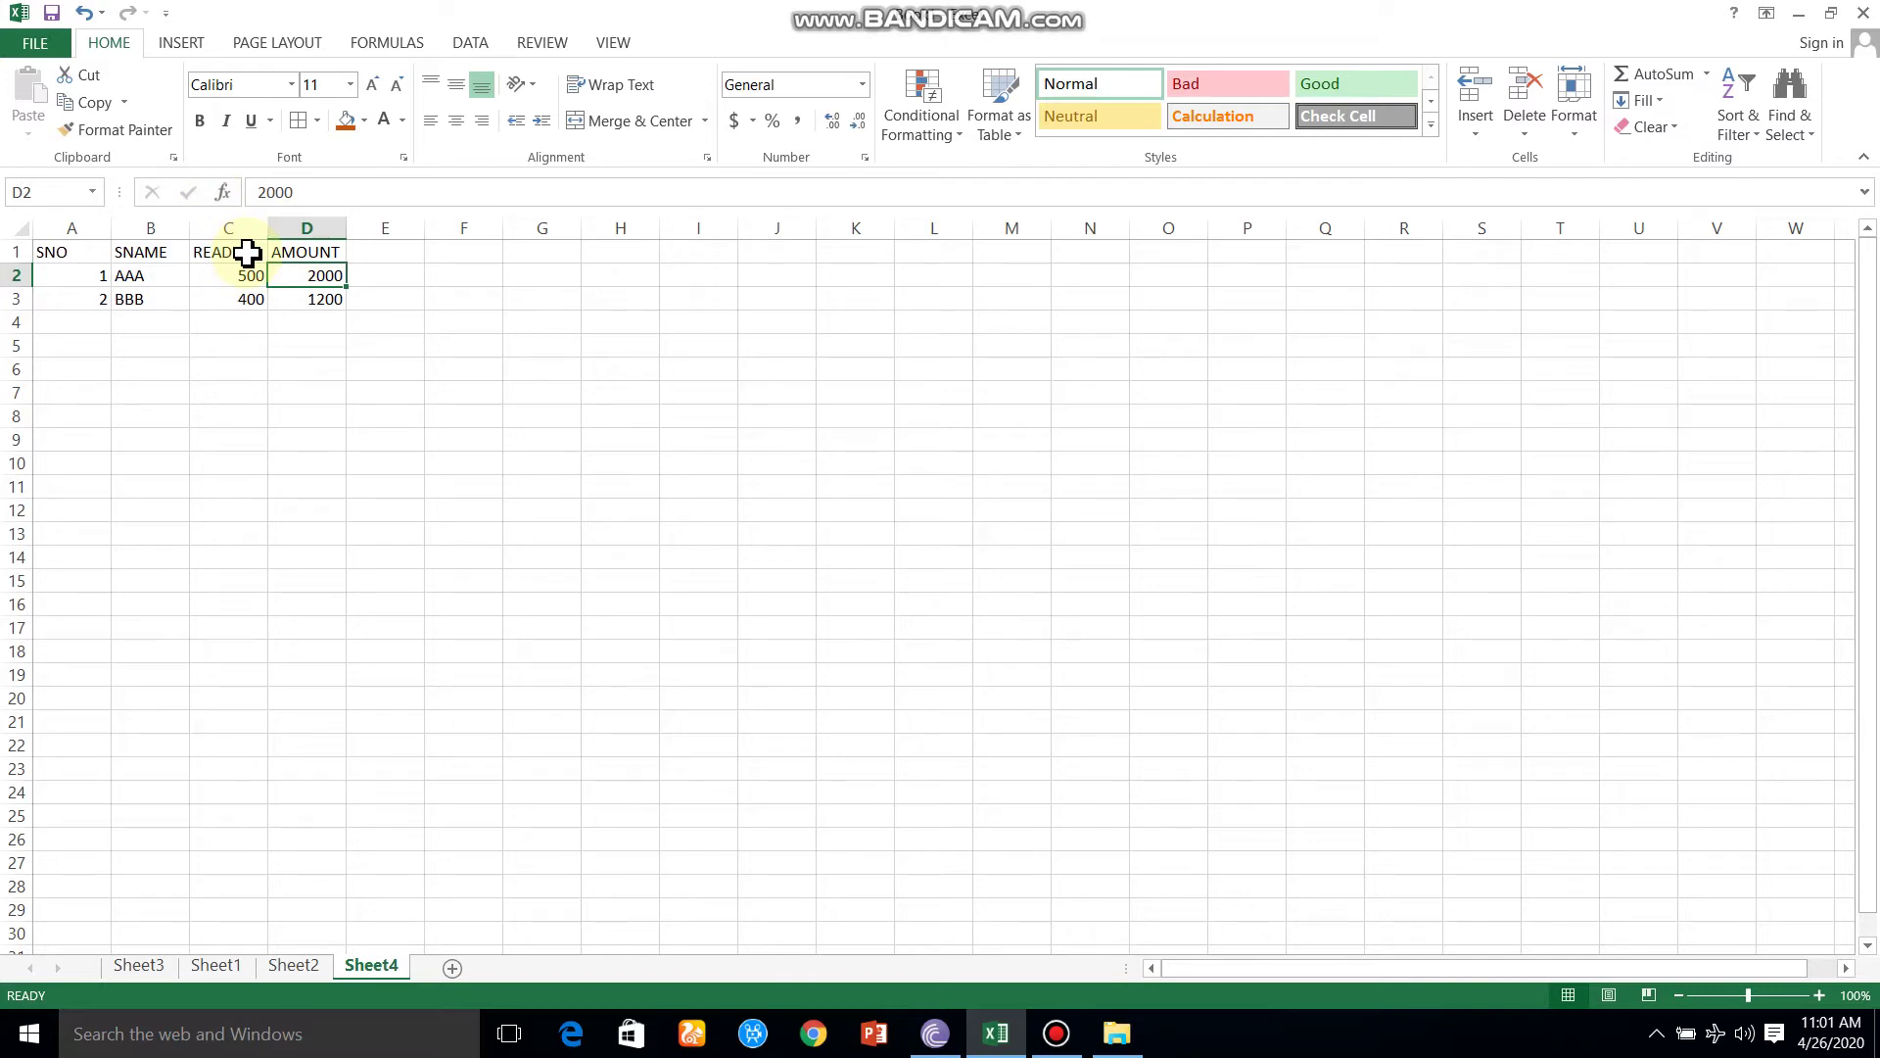
Step: Insert a blank column before the AMOUNT column
{"action": "left_click", "coordinate": [306, 230]}
{"action": "right_click", "coordinate": [306, 236]}
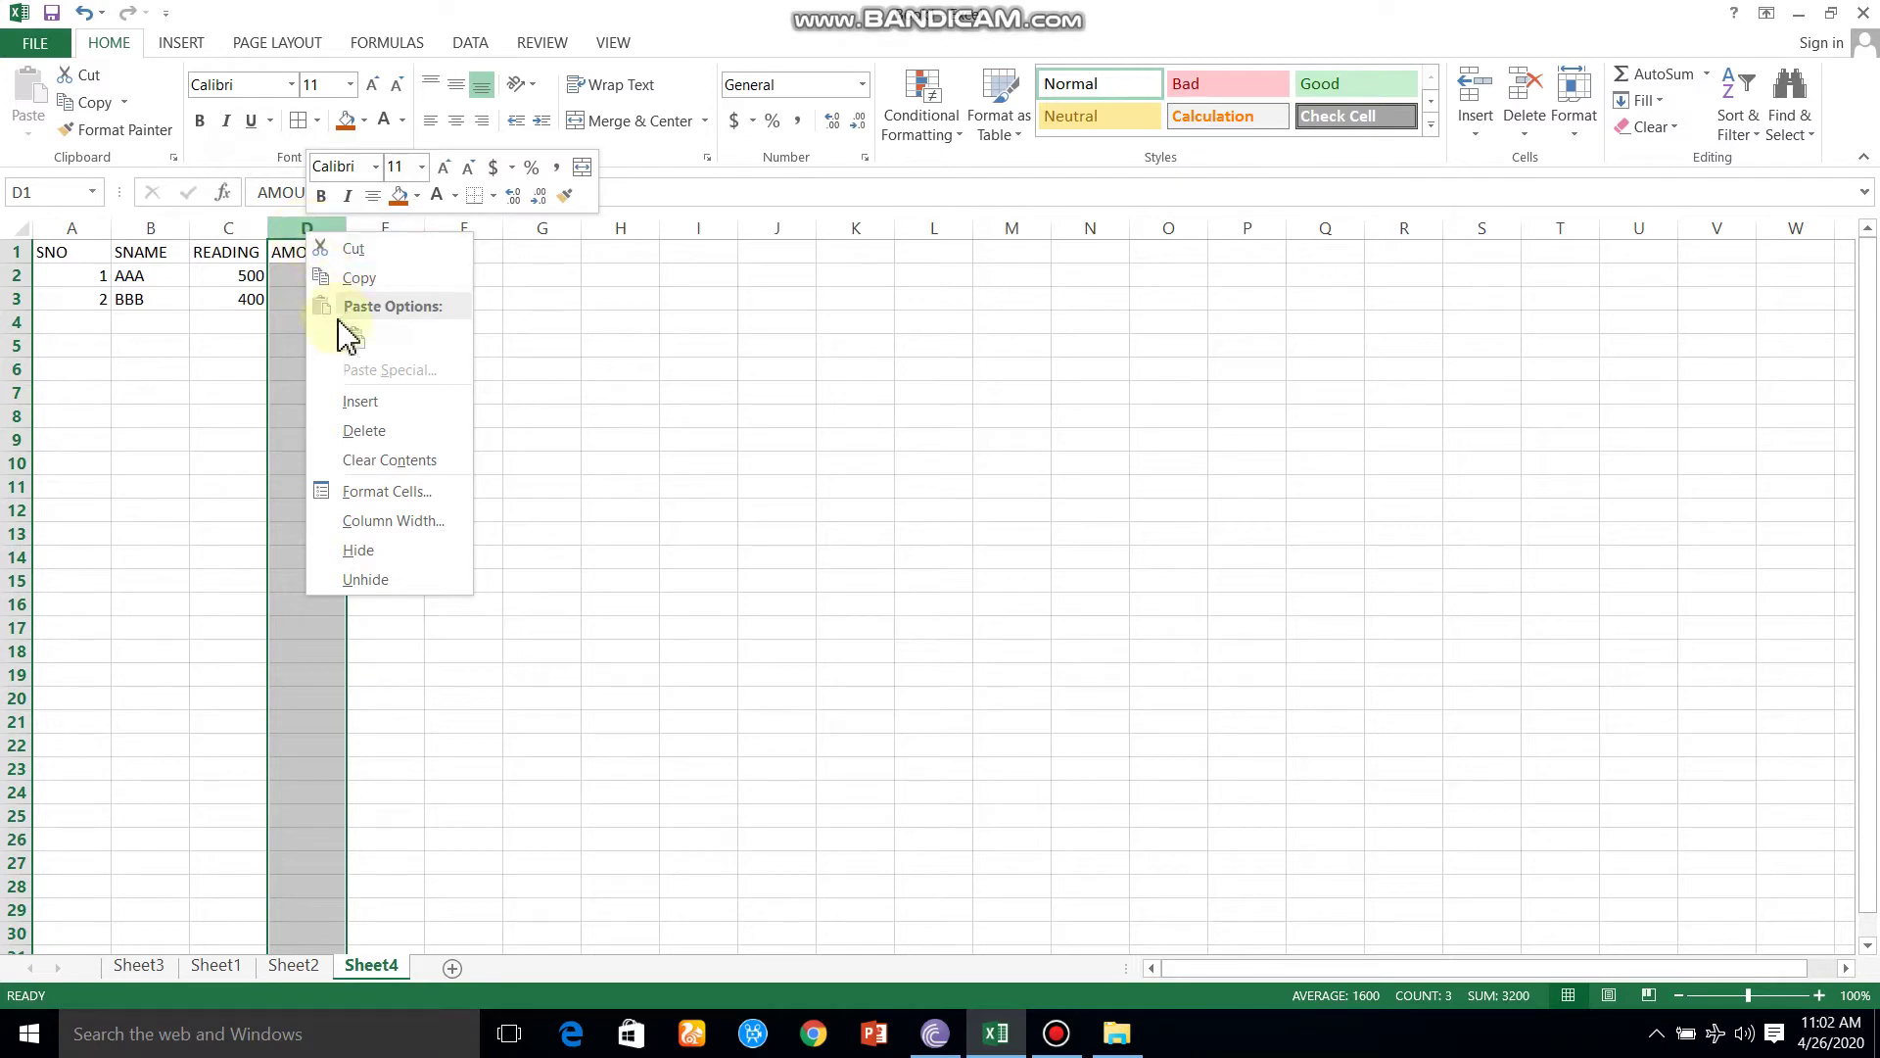
{"action": "left_click", "coordinate": [368, 403]}
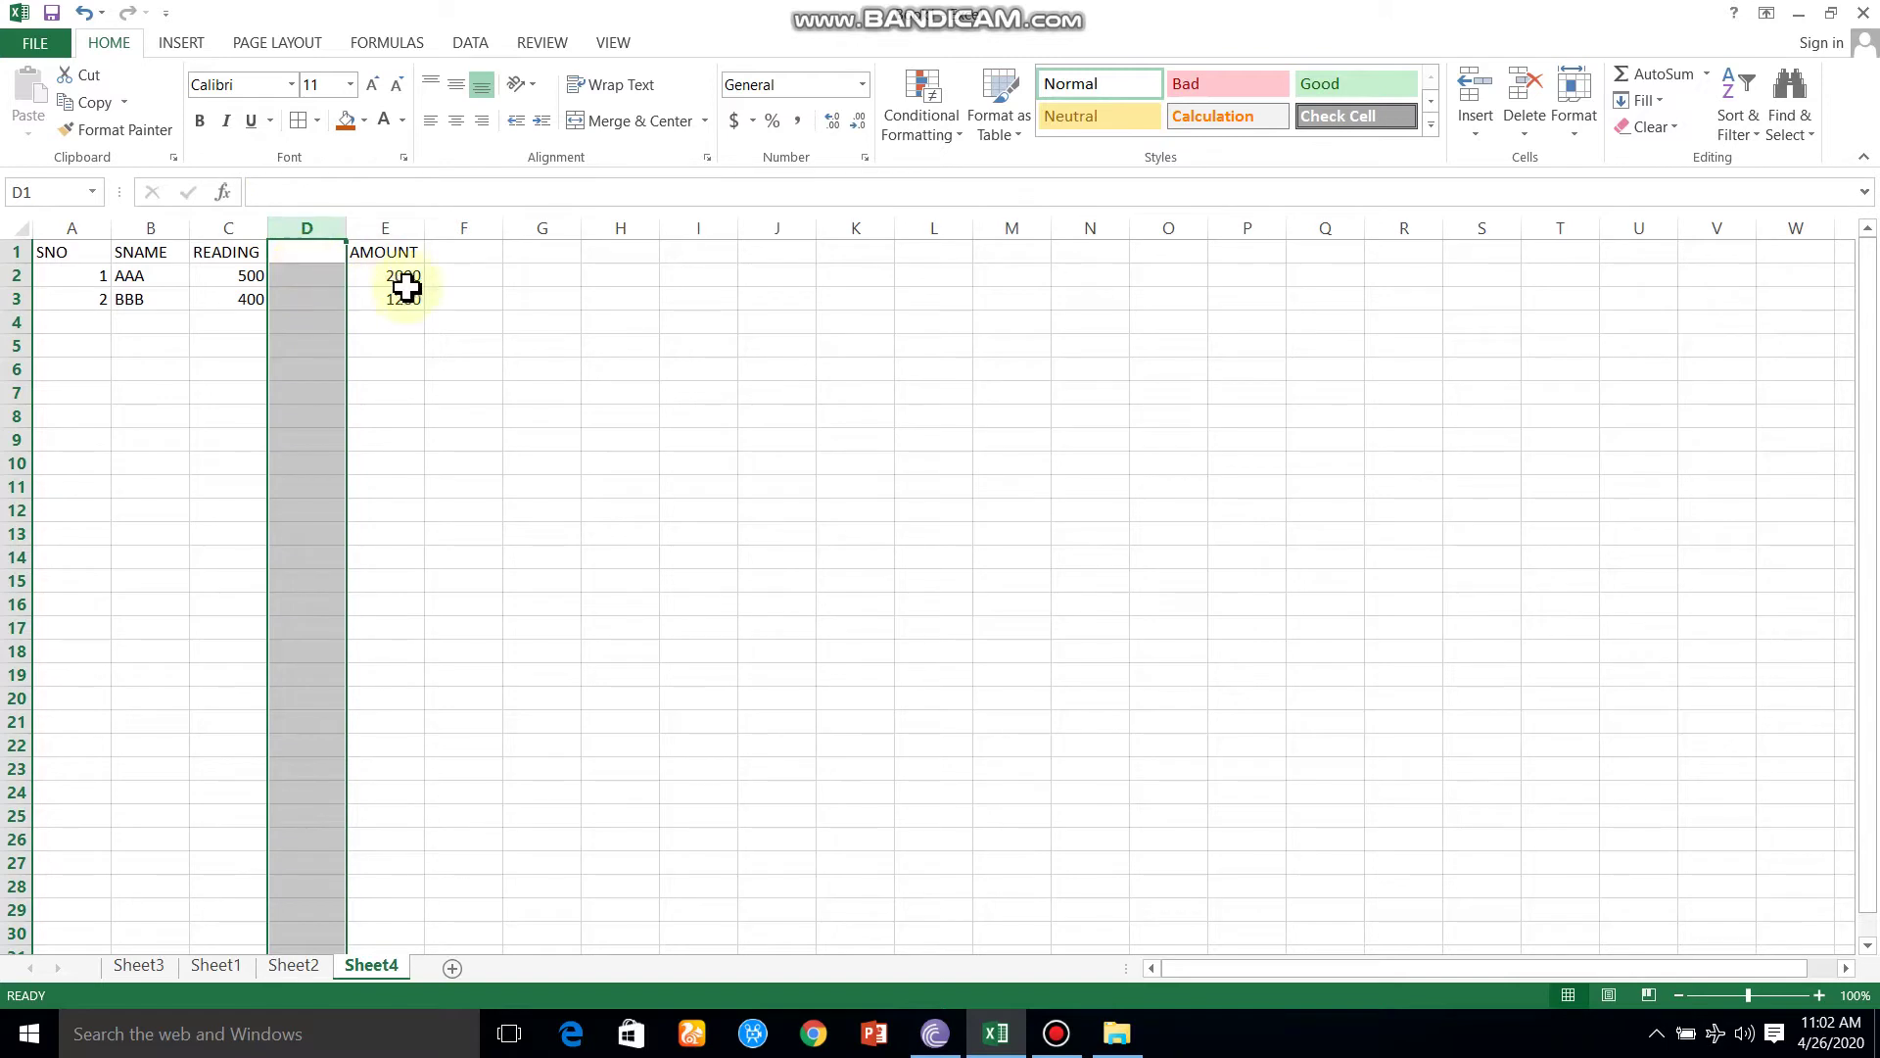
Step: Enter the UNIT heading in D1 with 4 units for AAA and 3 for BBB
{"action": "left_click", "coordinate": [327, 257]}
{"action": "type", "text": "UNI"}
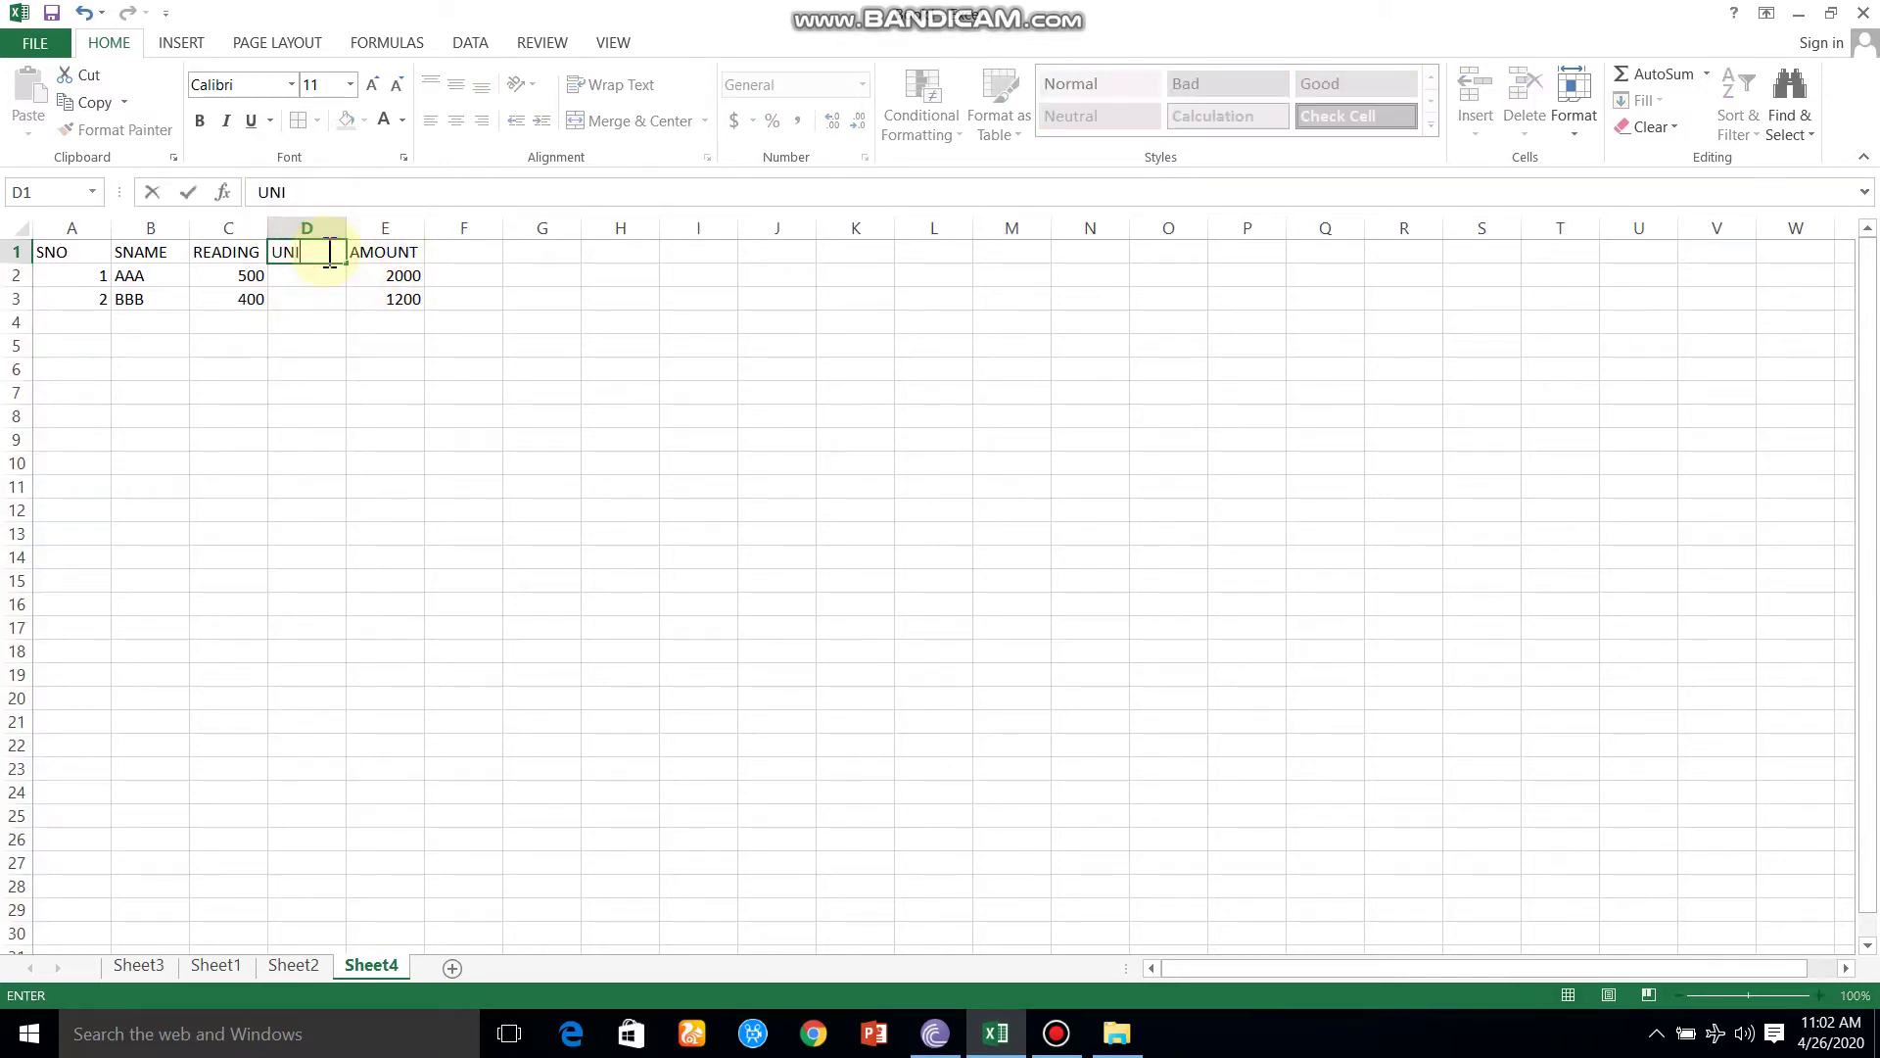
{"action": "type", "text": "T"}
{"action": "key", "text": "Return"}
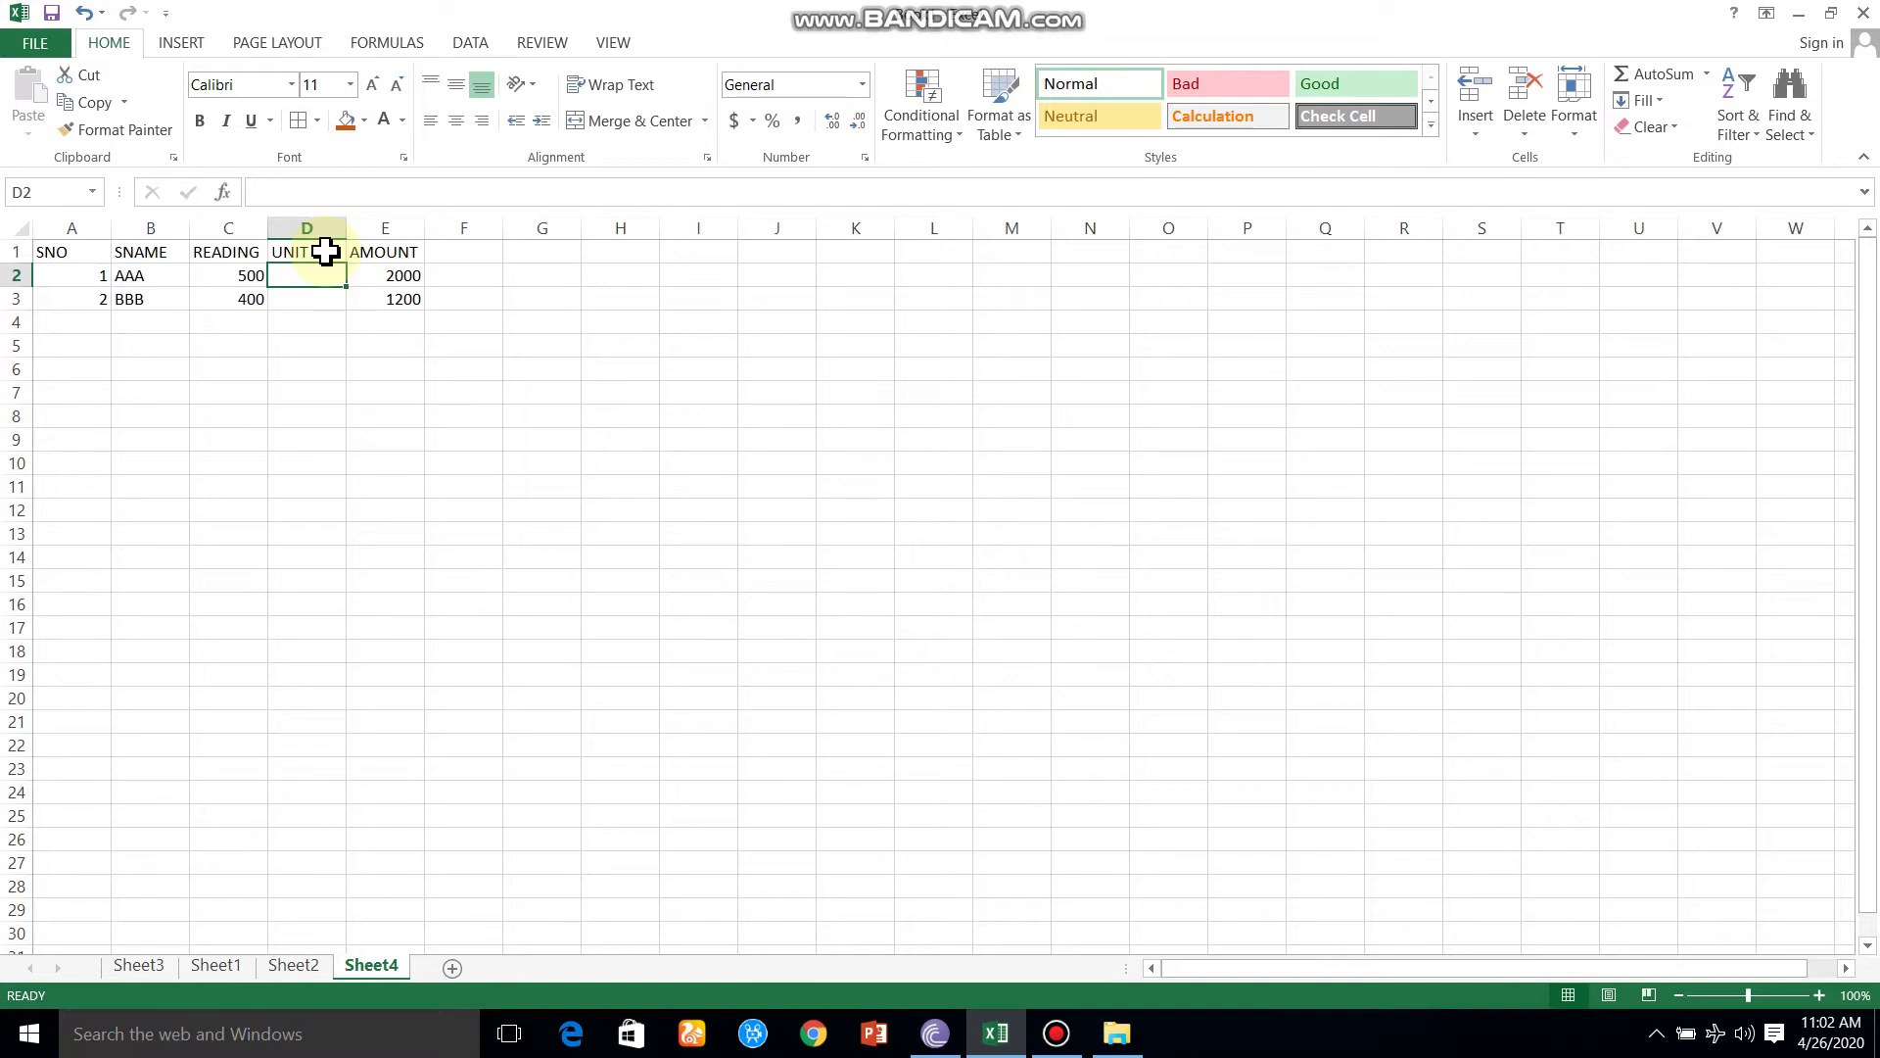
{"action": "type", "text": "4"}
{"action": "key", "text": "Return"}
{"action": "type", "text": "3"}
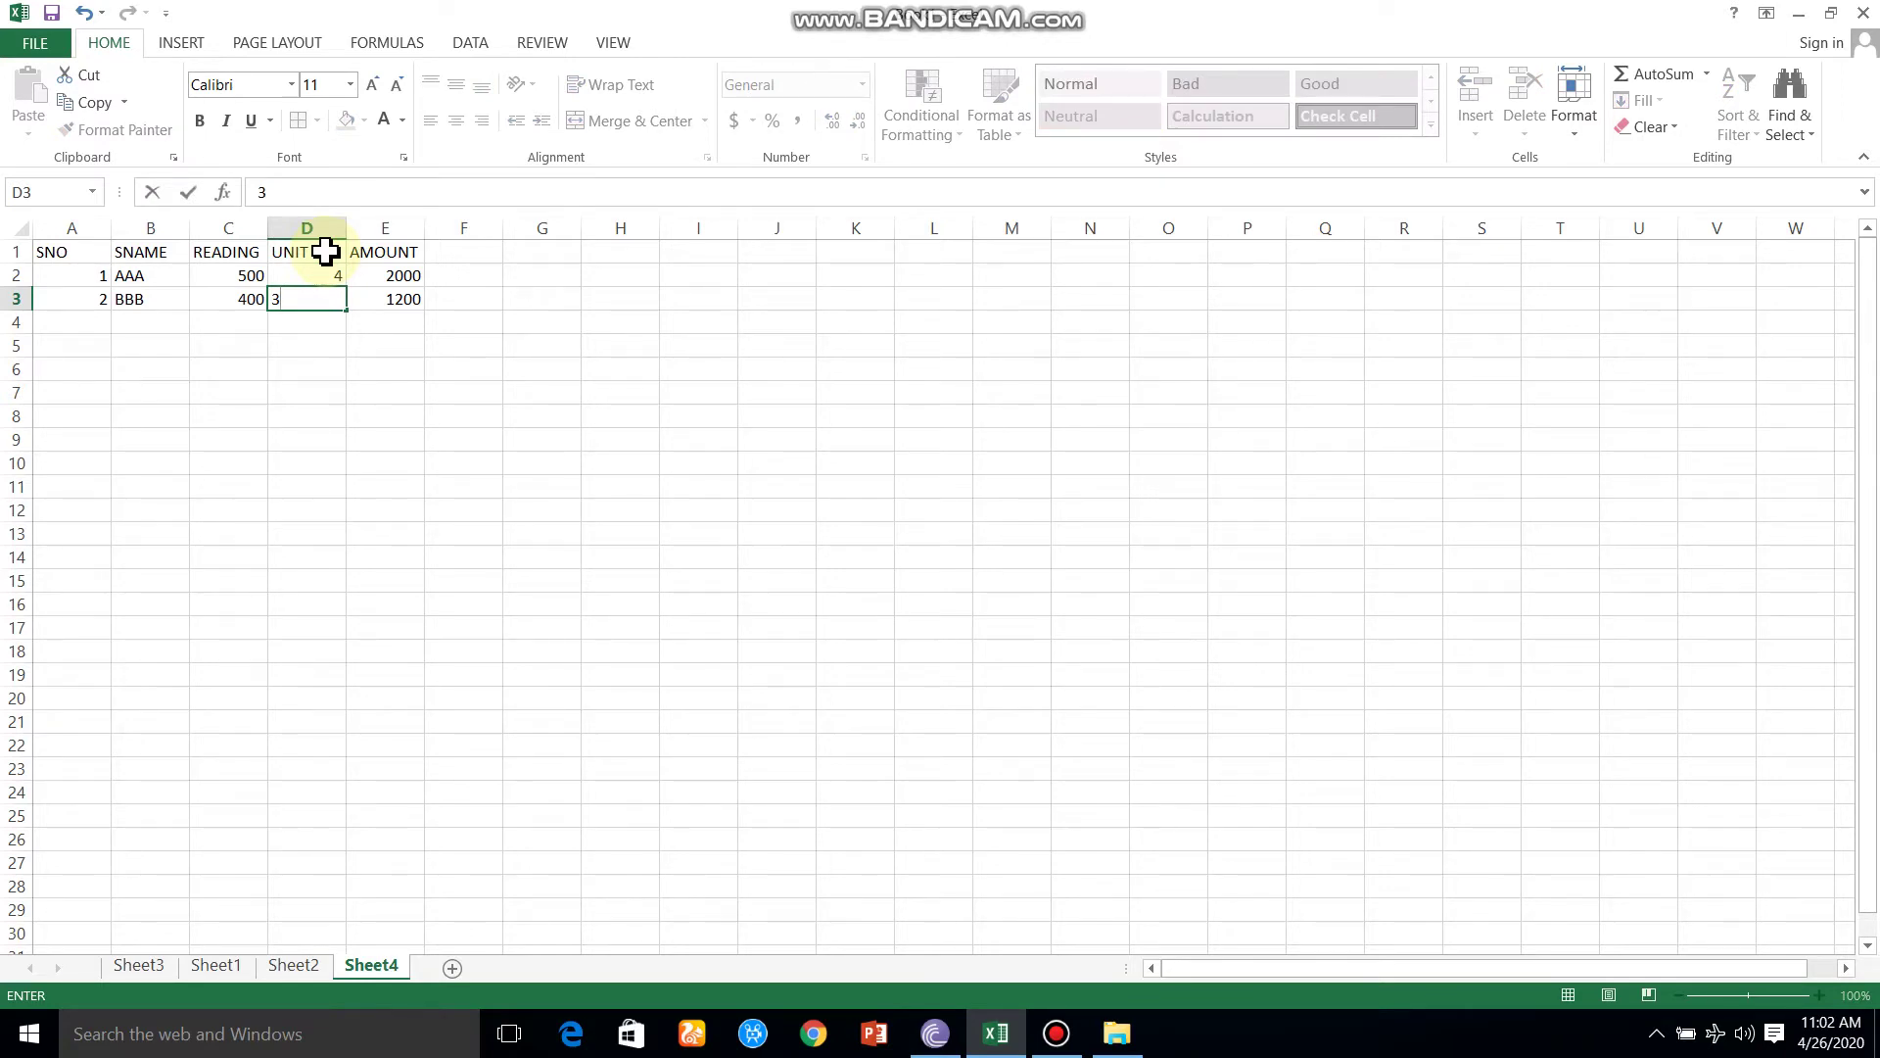
{"action": "left_click", "coordinate": [321, 344]}
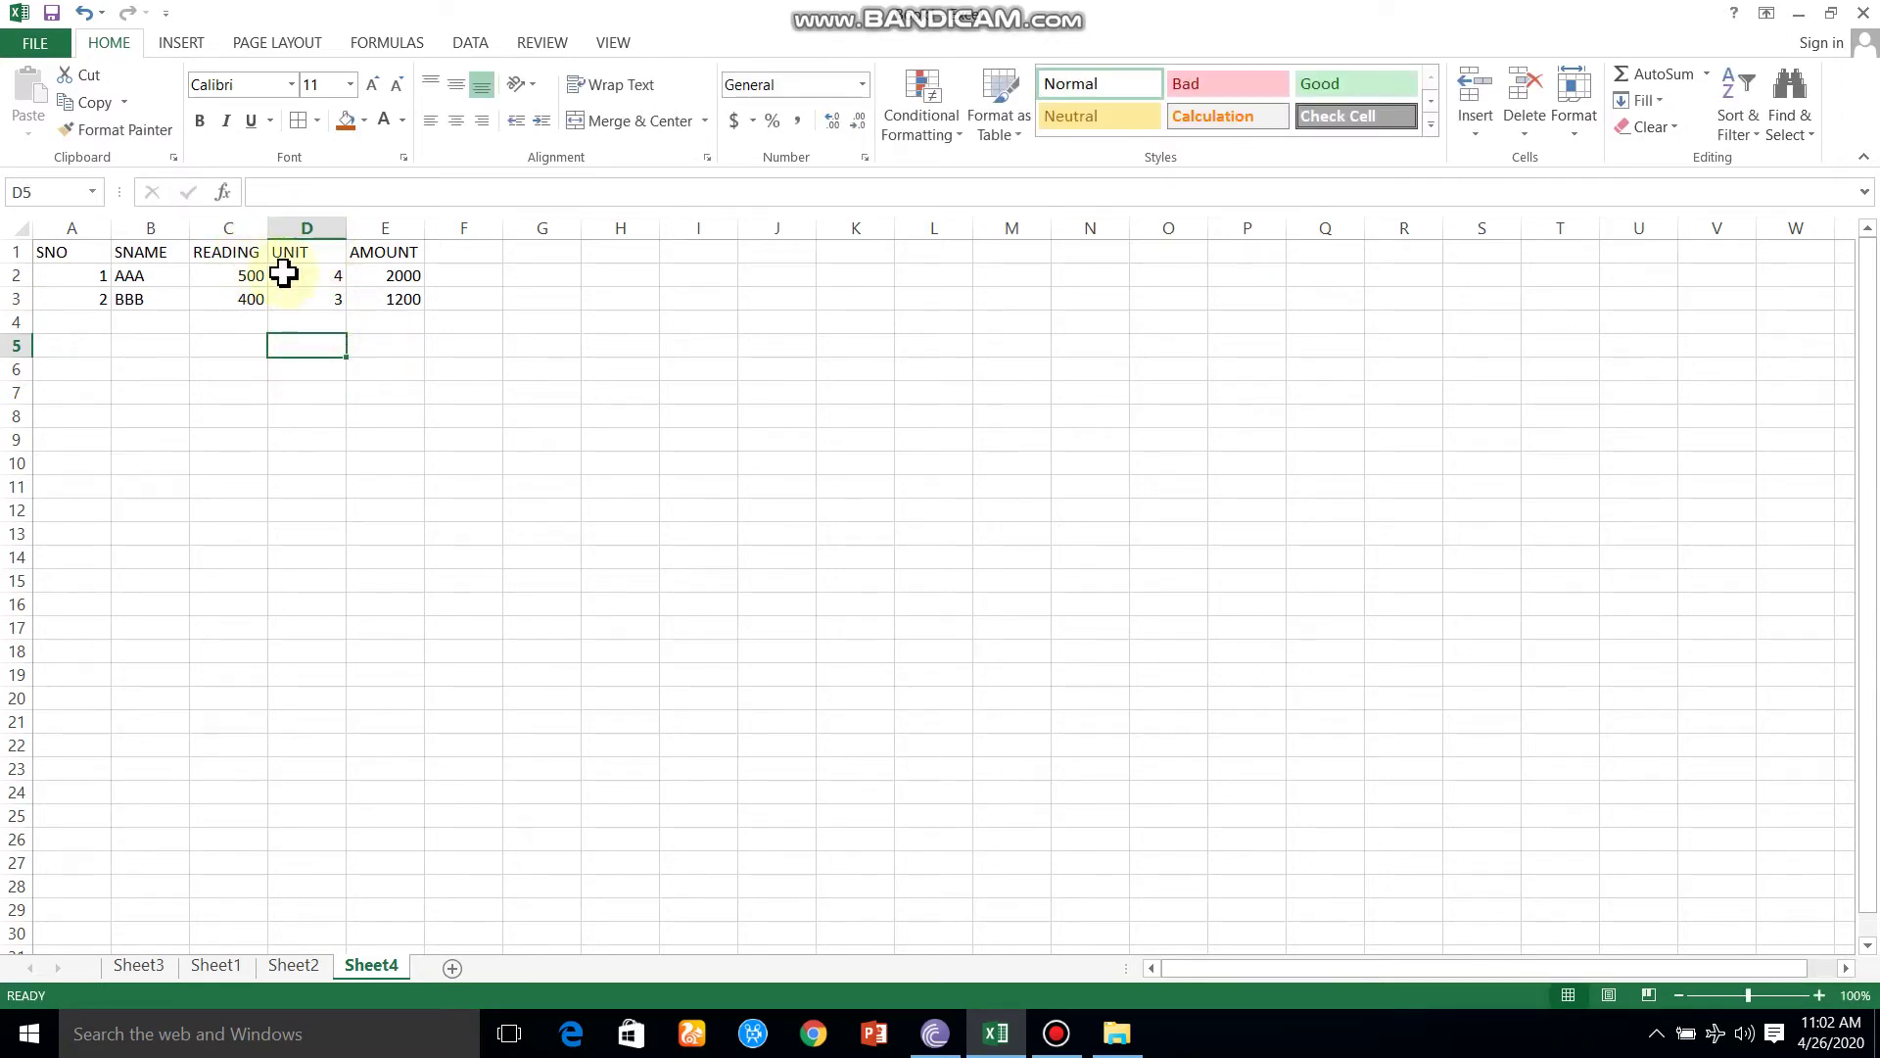
{"action": "left_click", "coordinate": [386, 275]}
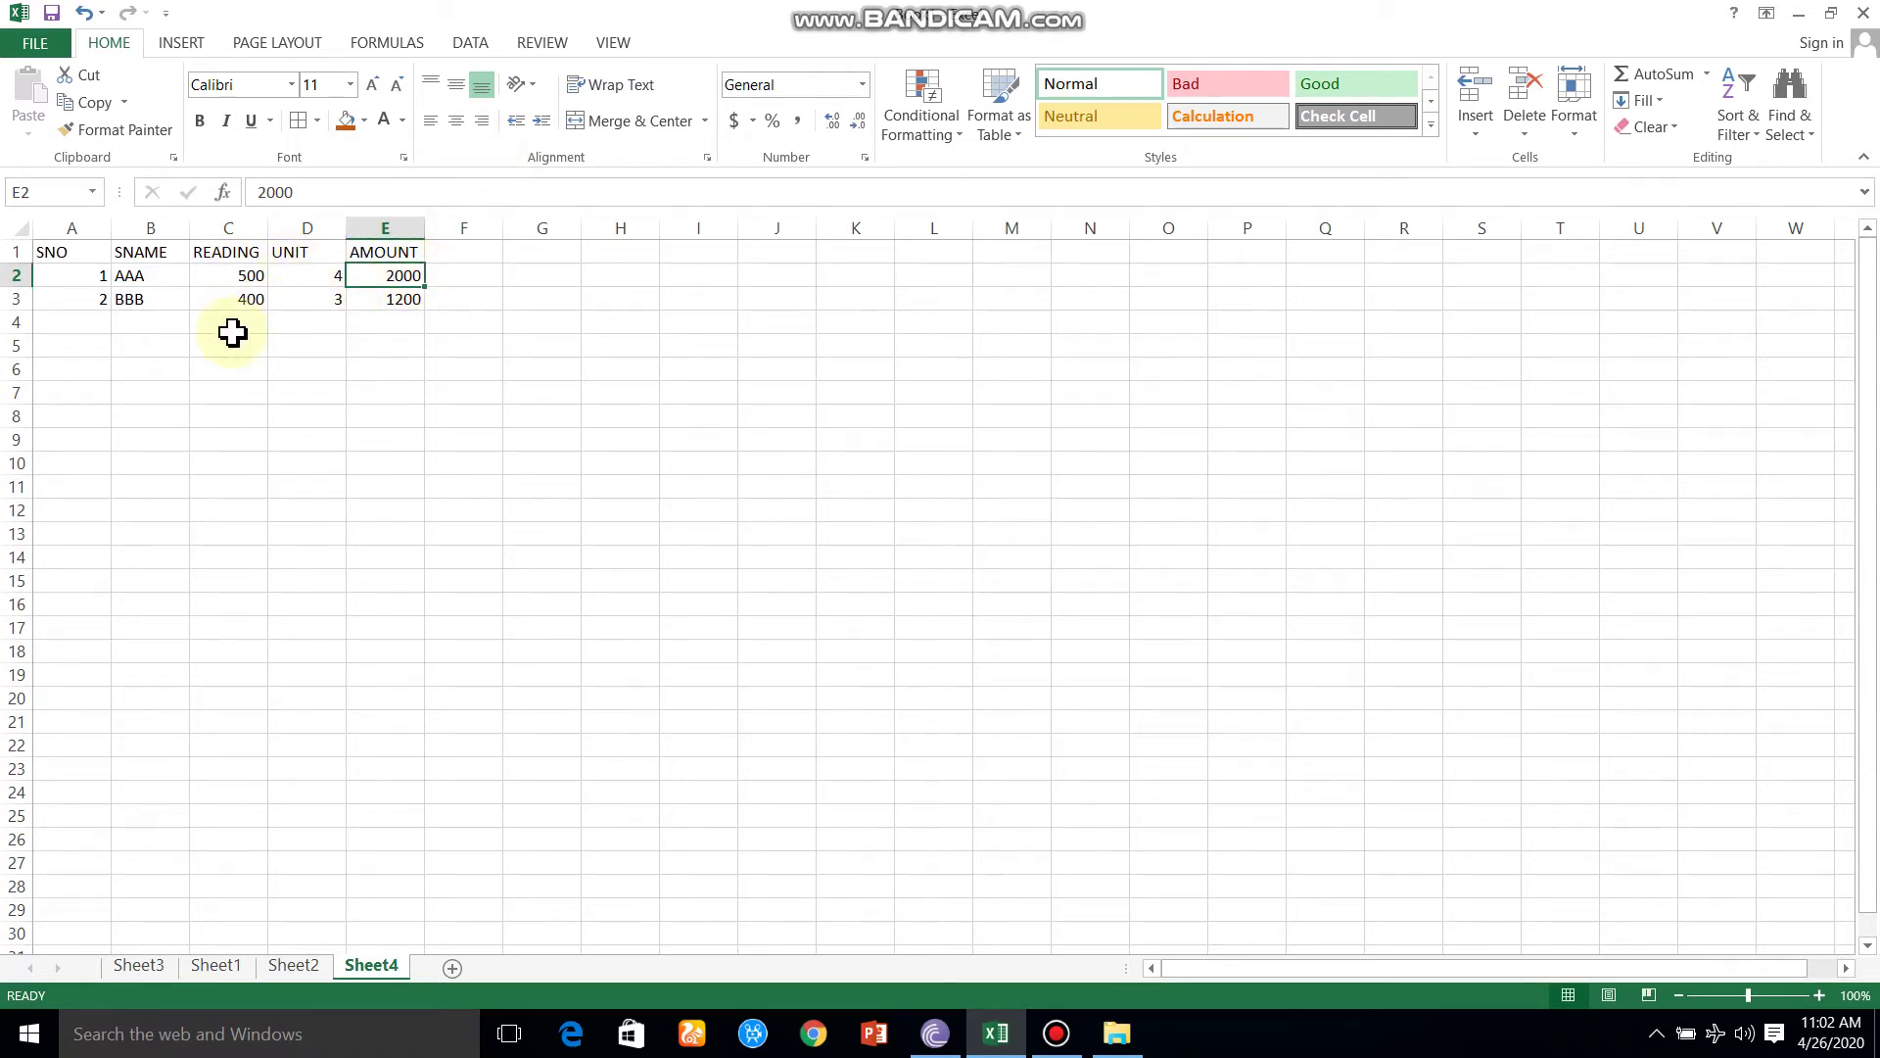
{"action": "left_click", "coordinate": [123, 299]}
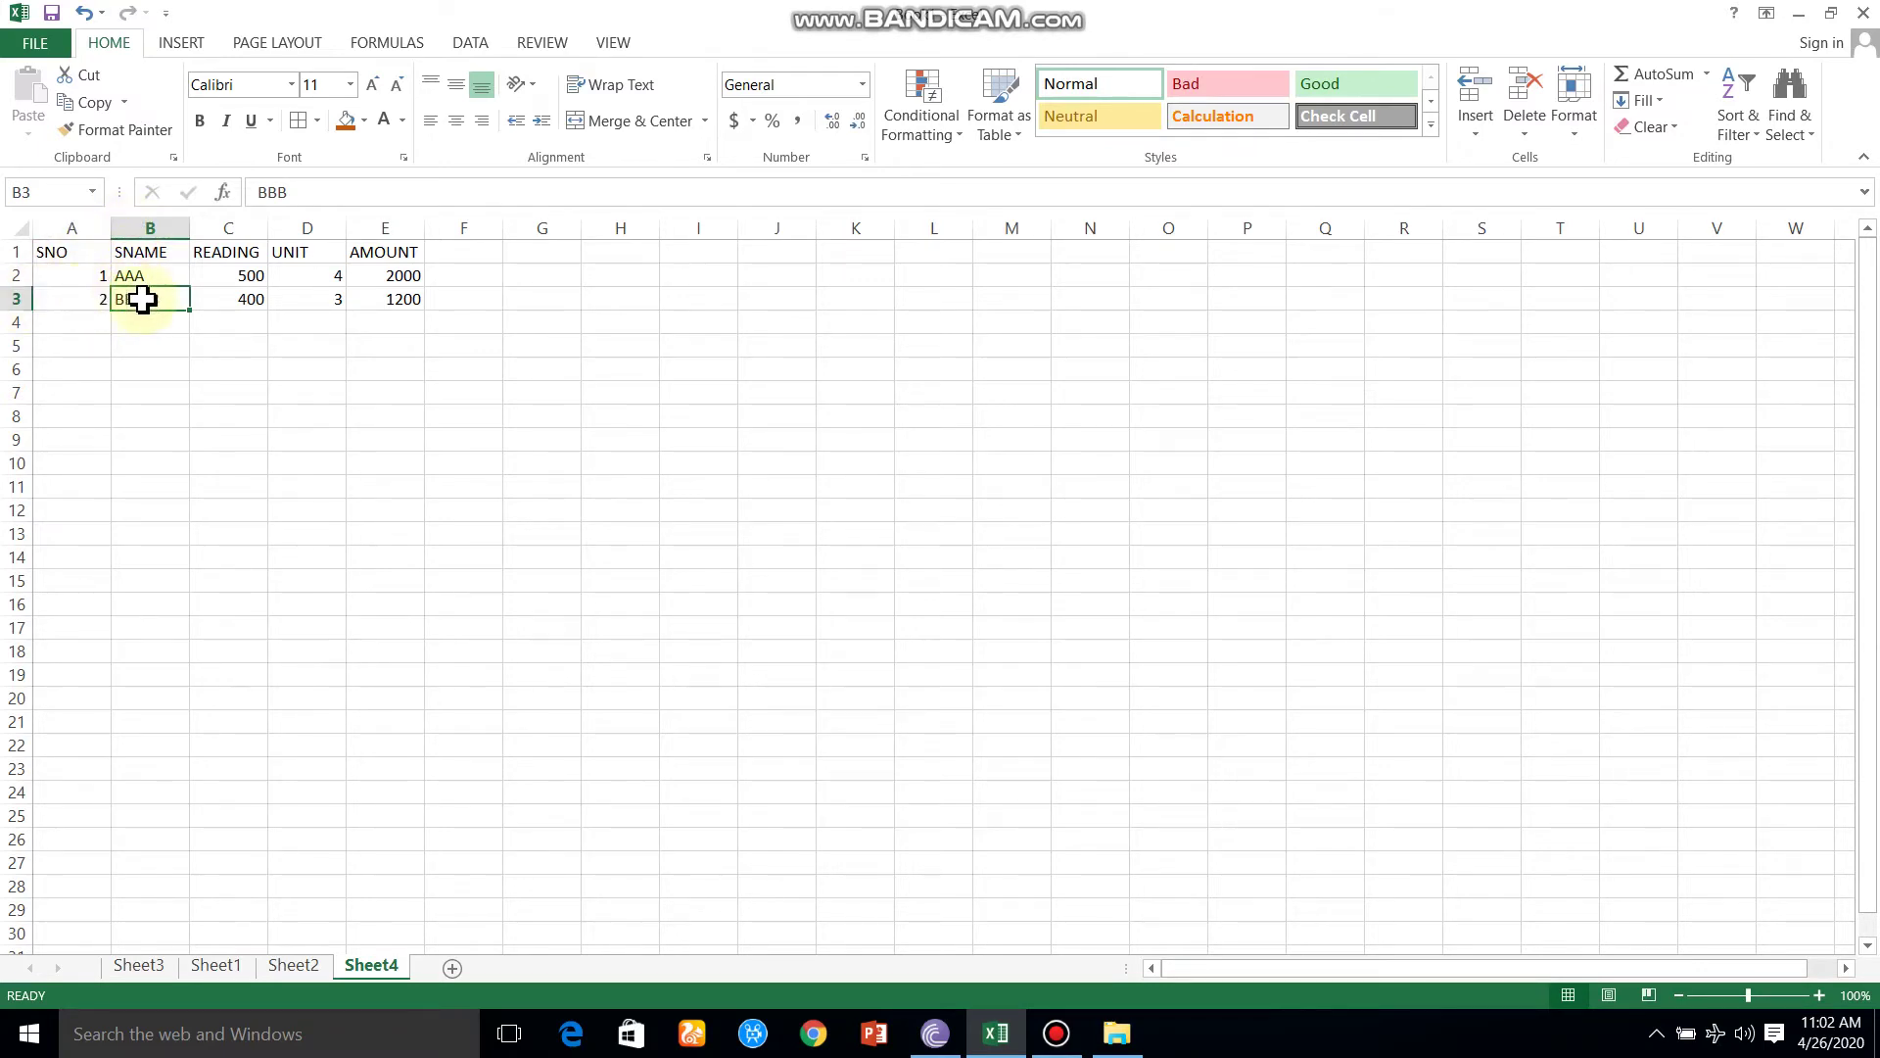
{"action": "left_click", "coordinate": [76, 298]}
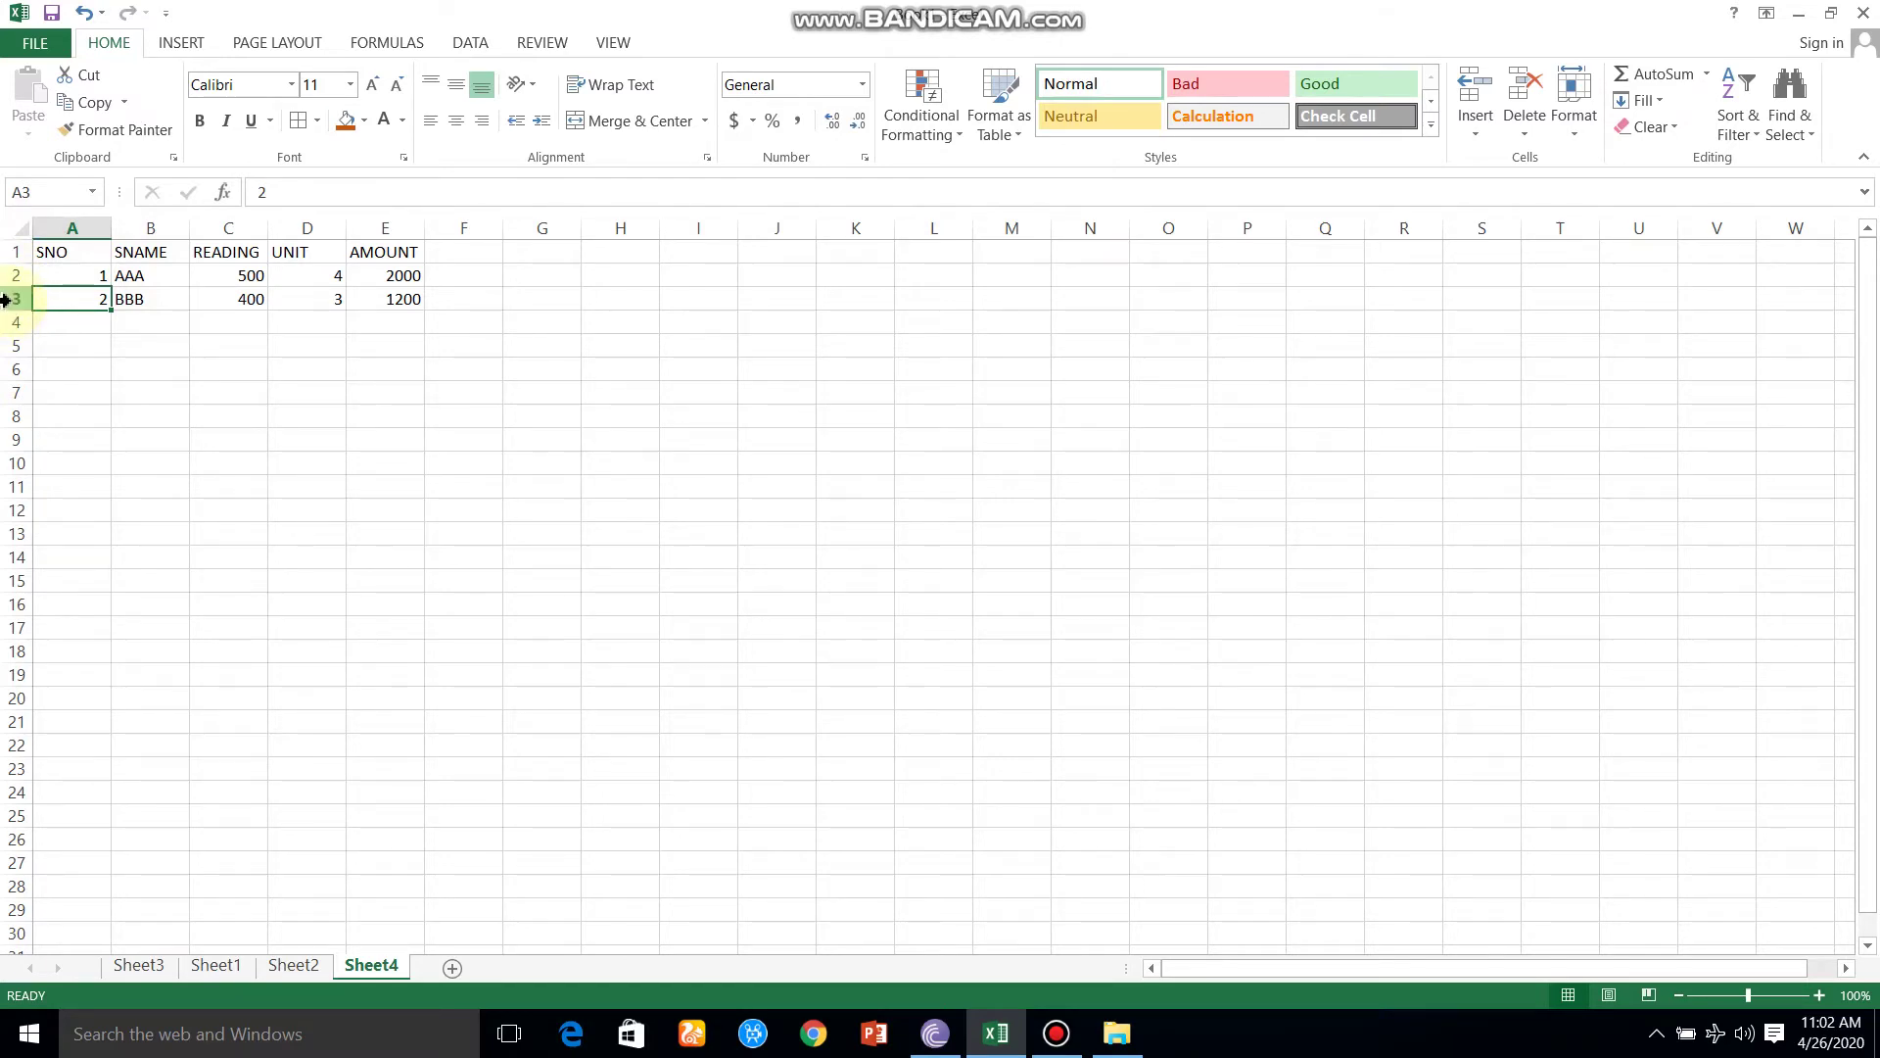
Step: Insert a blank row above the BBB record and enter serial number 2 in A3
{"action": "right_click", "coordinate": [5, 299]}
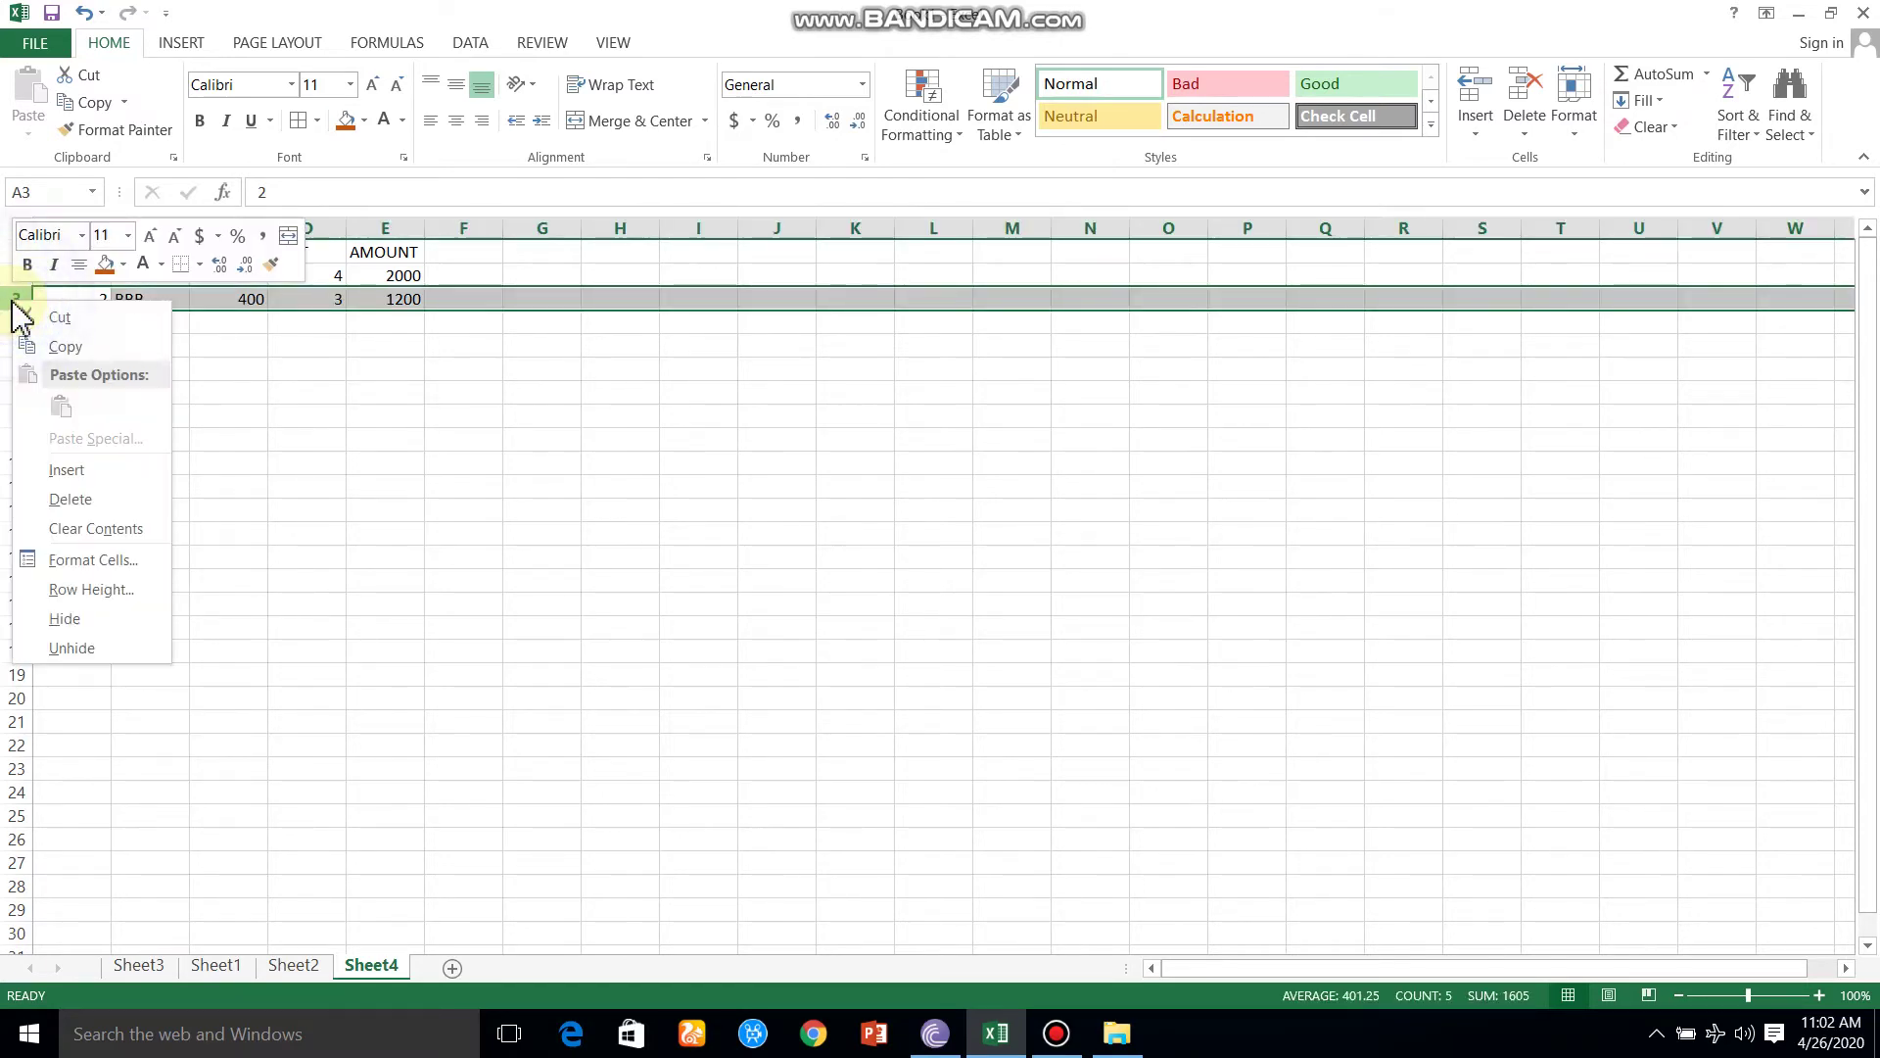
{"action": "left_click", "coordinate": [59, 472]}
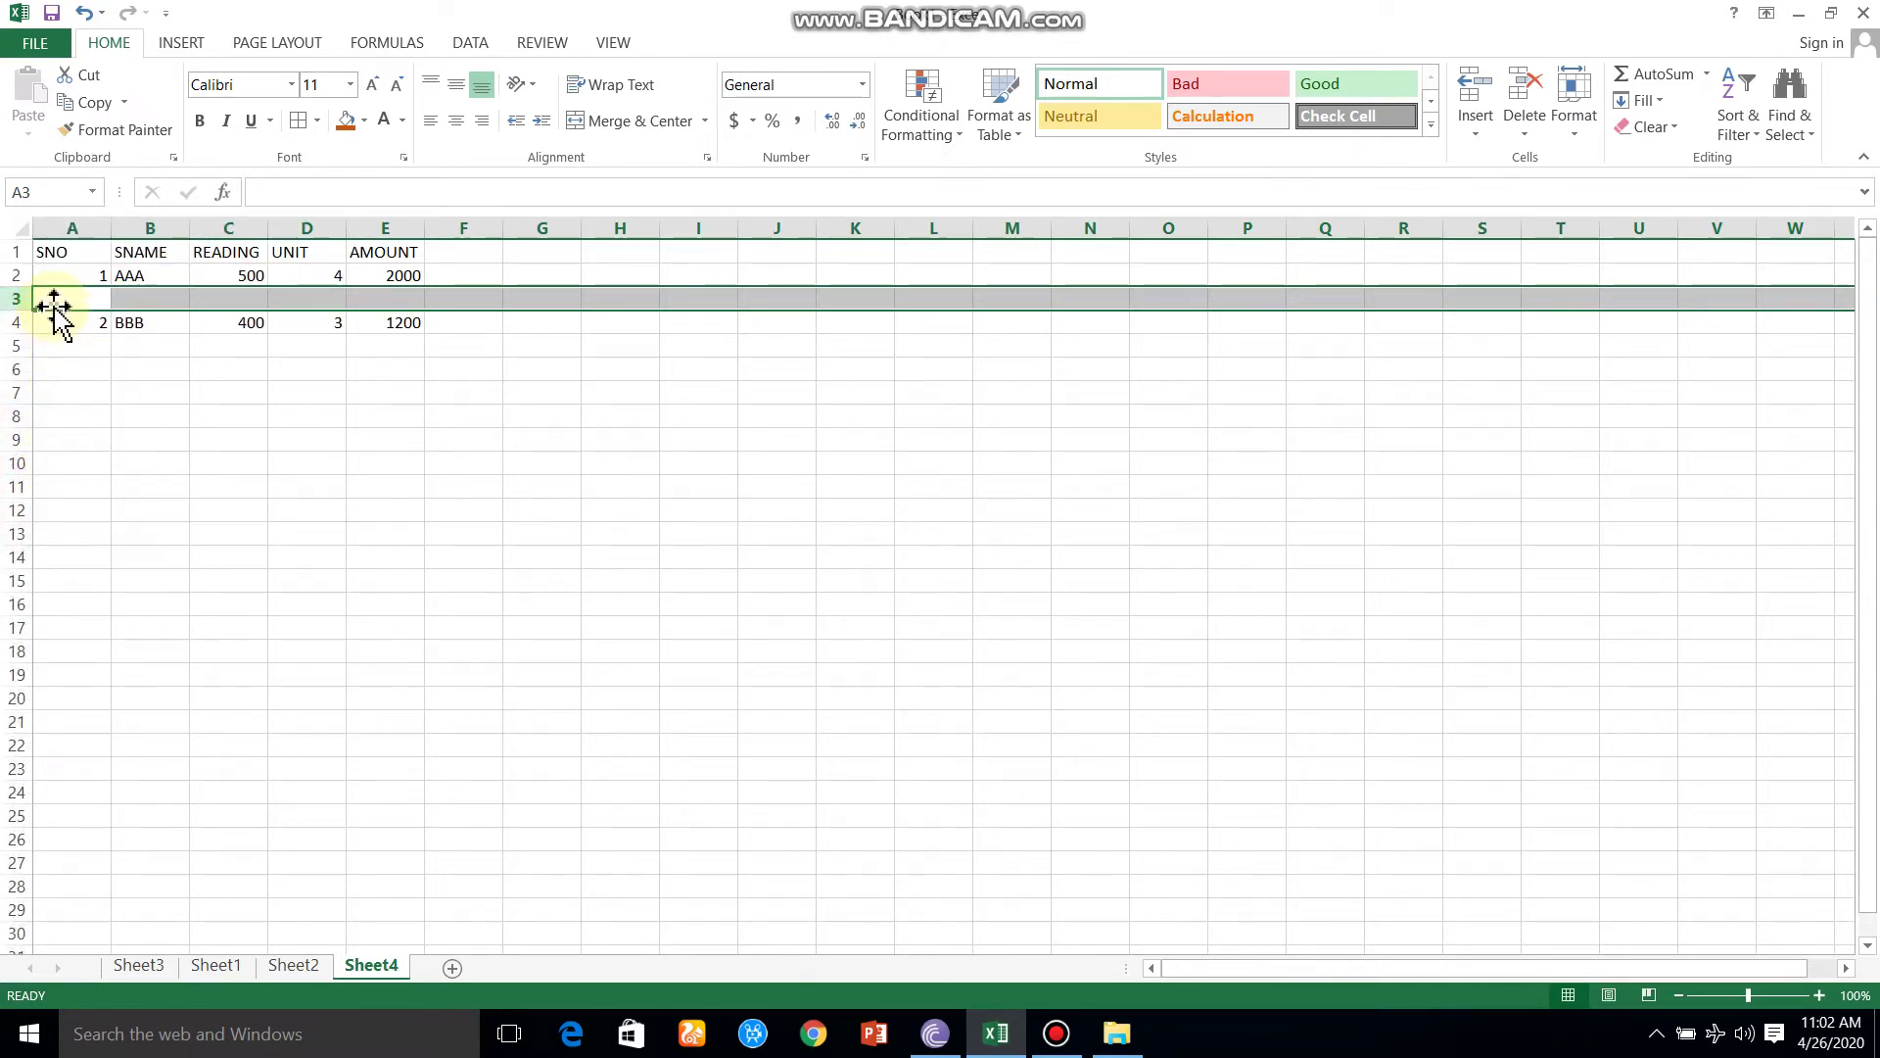
{"action": "left_click", "coordinate": [76, 299]}
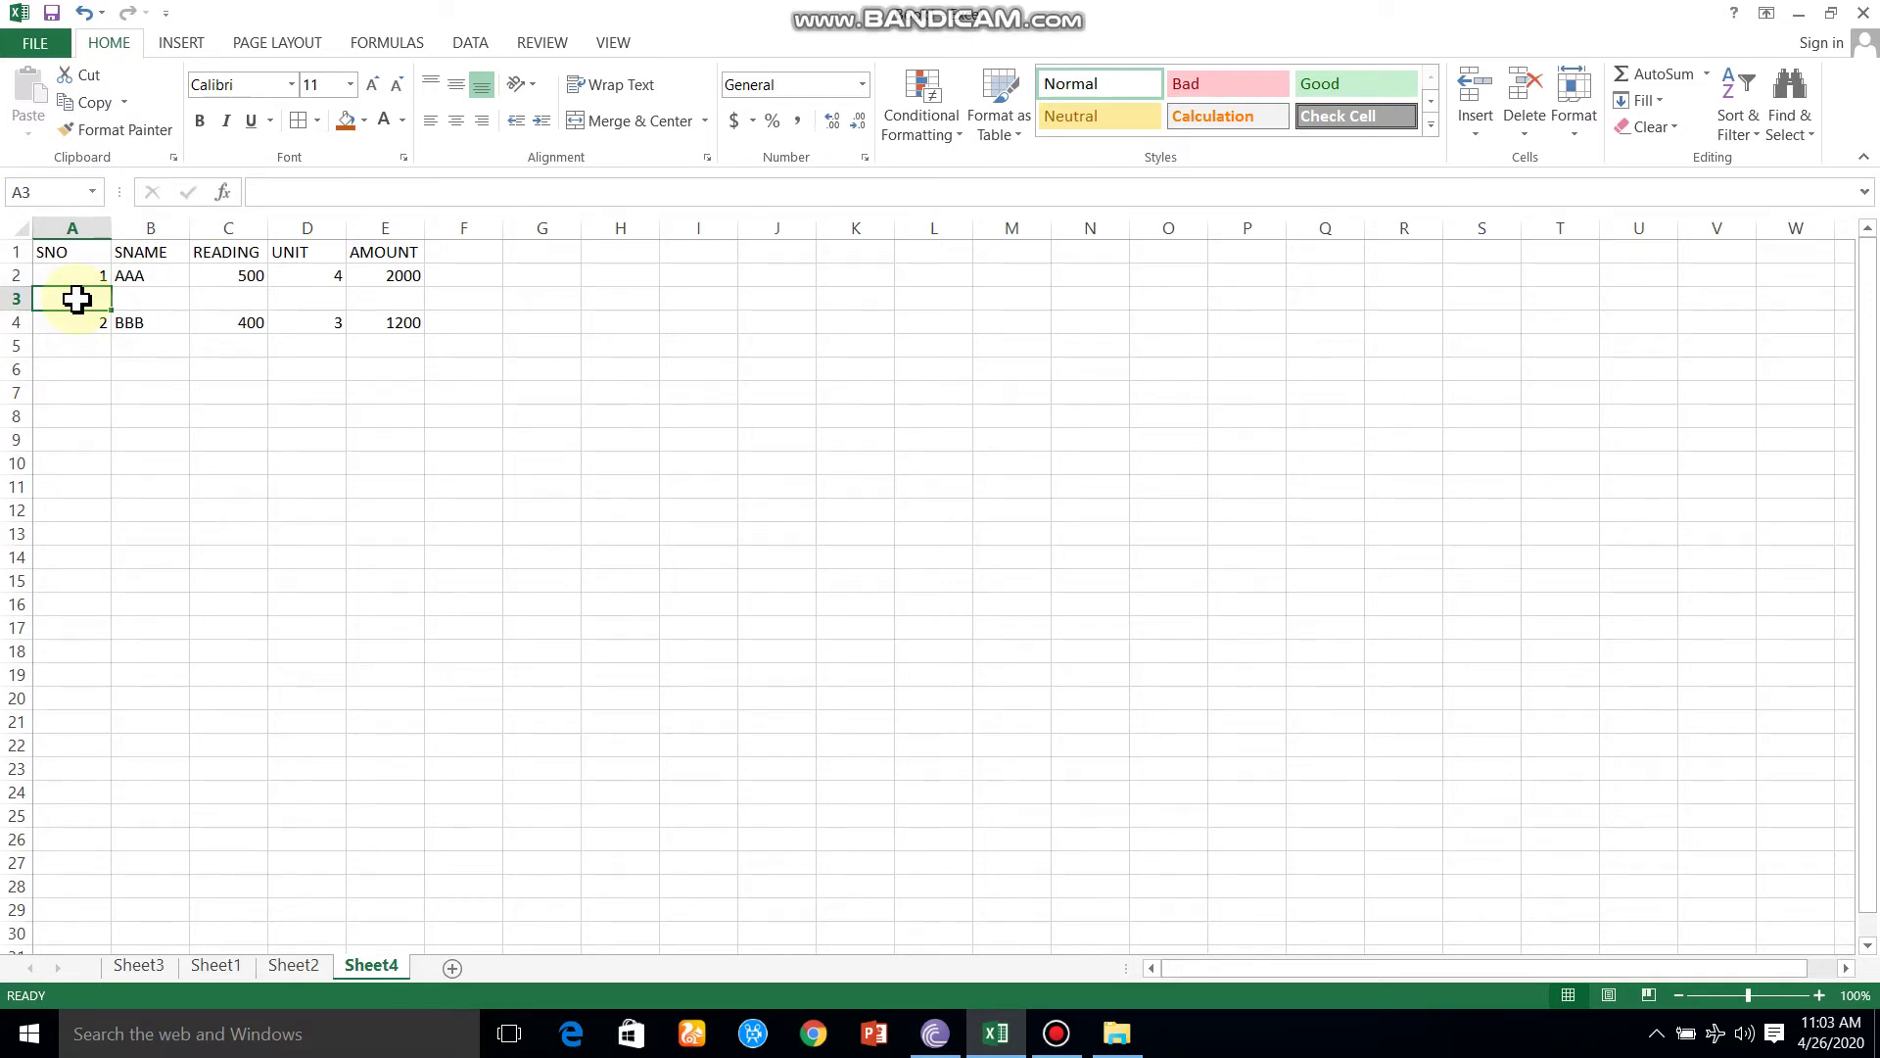
{"action": "type", "text": "2"}
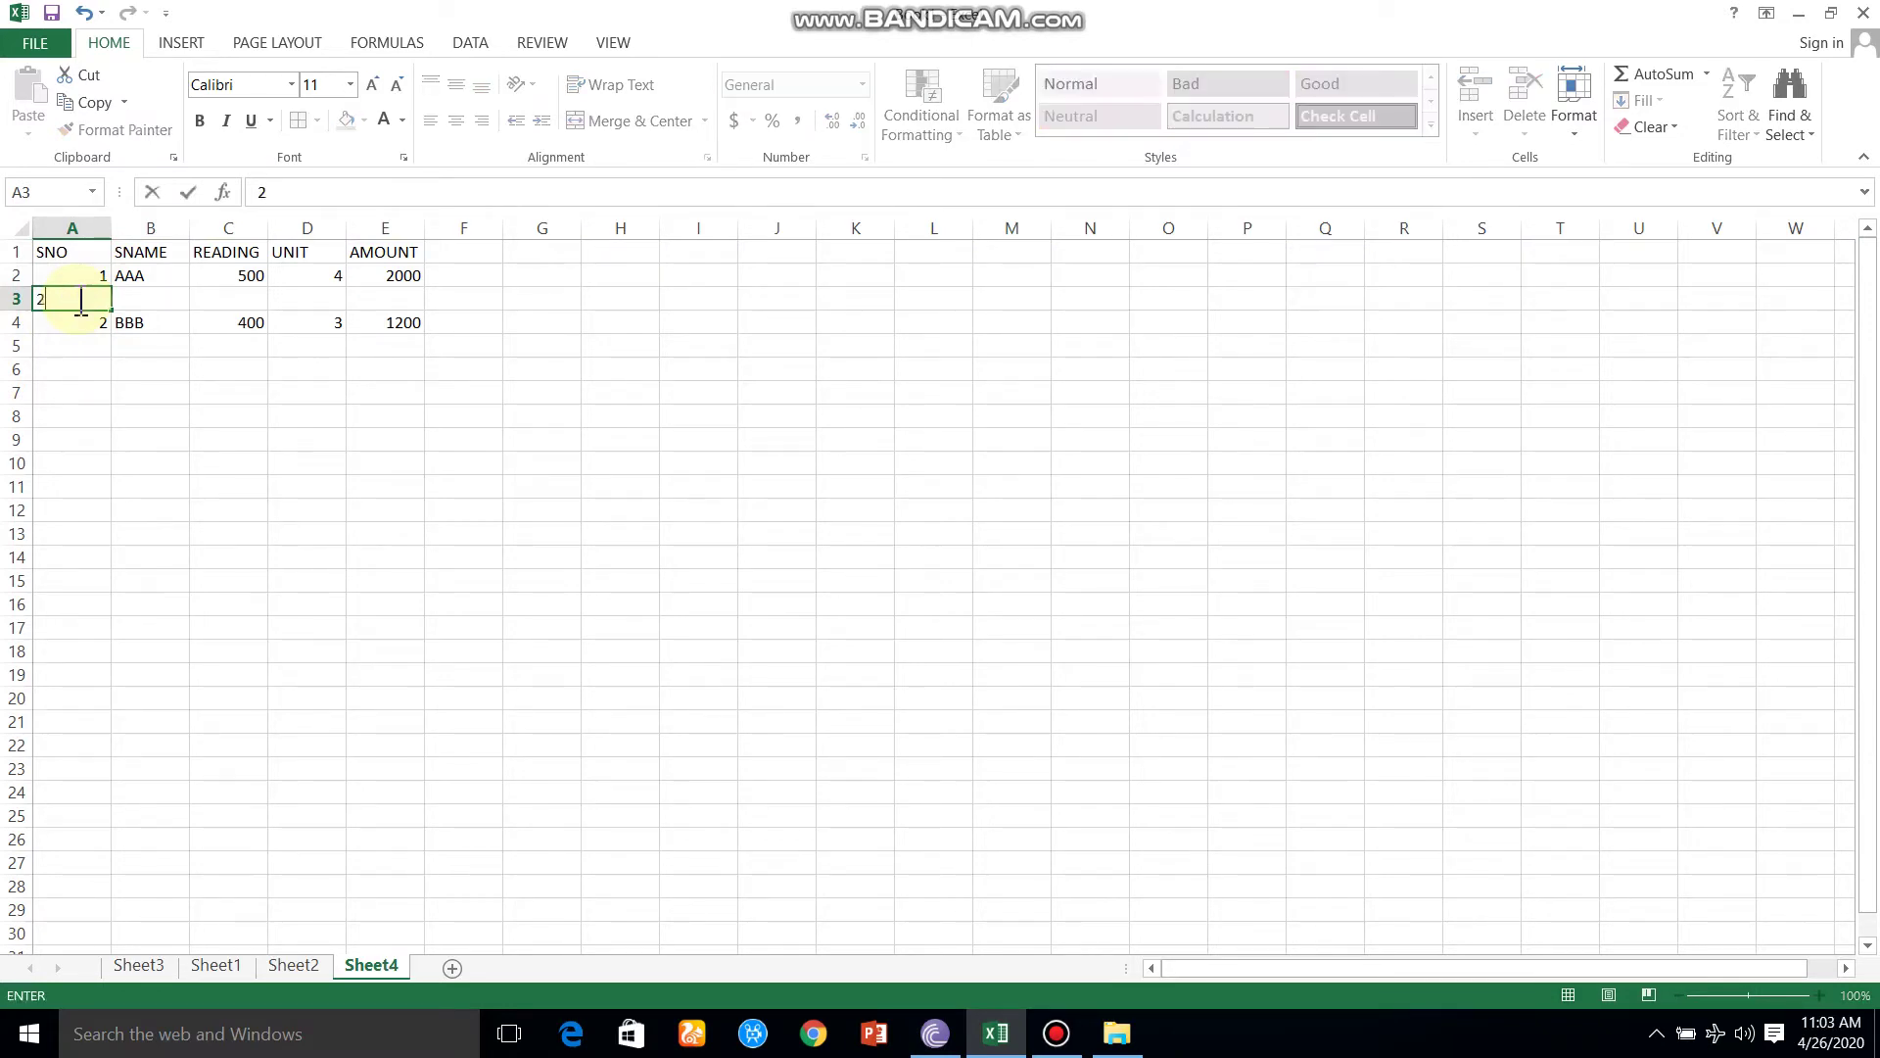
{"action": "key", "text": "Tab"}
Step: Fill row 3 with name CCC, reading 700, 5 units and amount 3500
{"action": "type", "text": "CCC"}
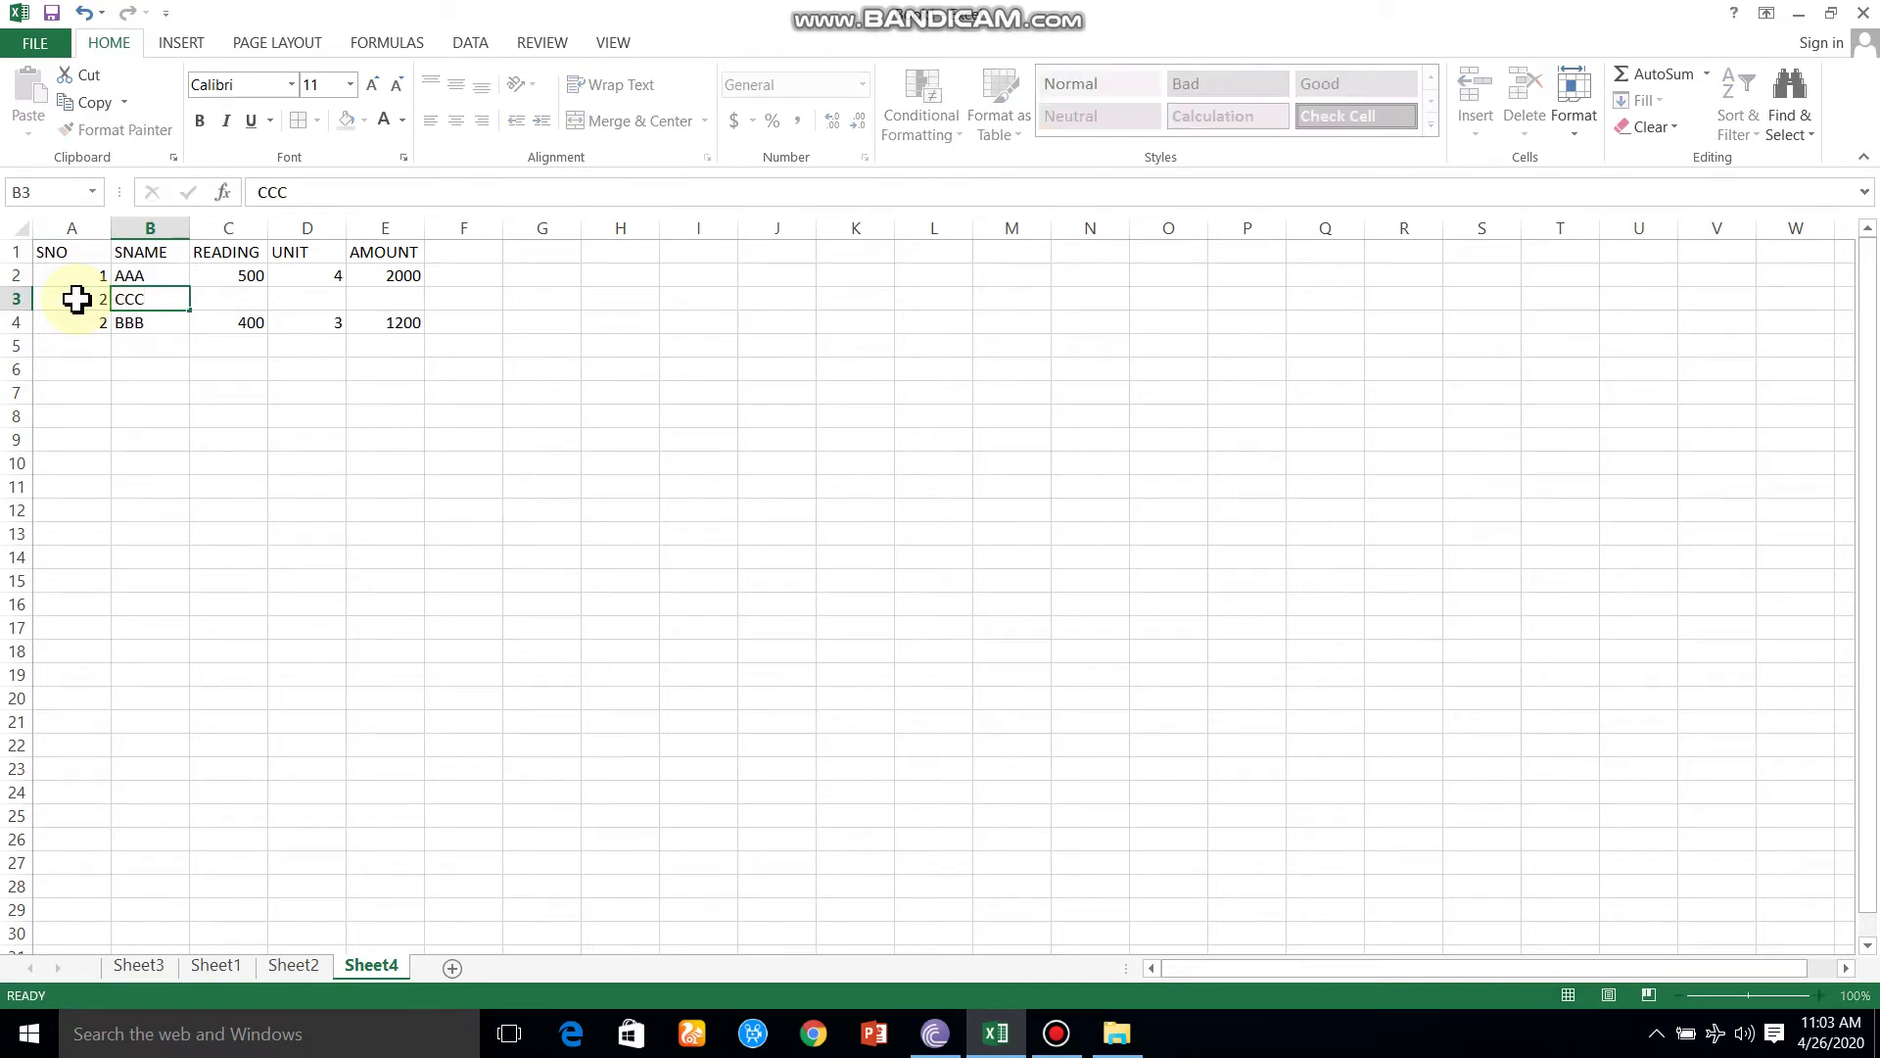
{"action": "key", "text": "Tab"}
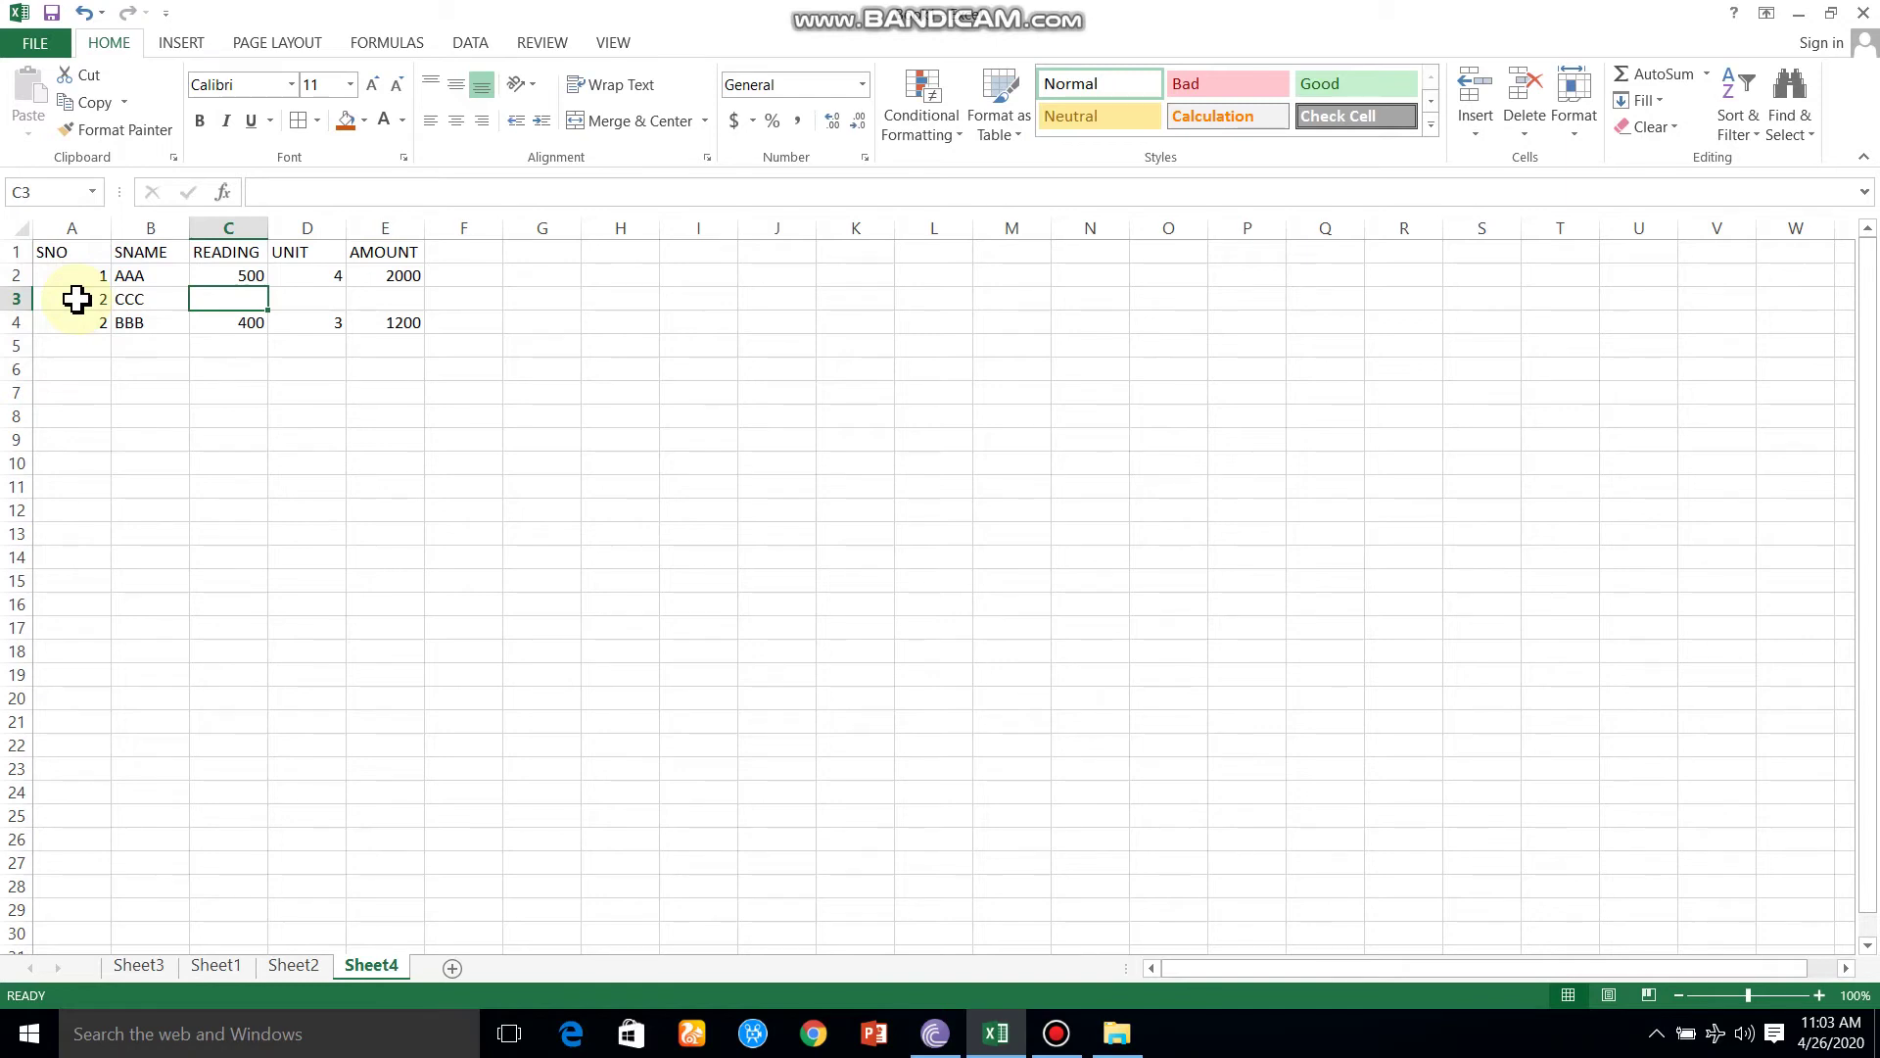
{"action": "type", "text": "700"}
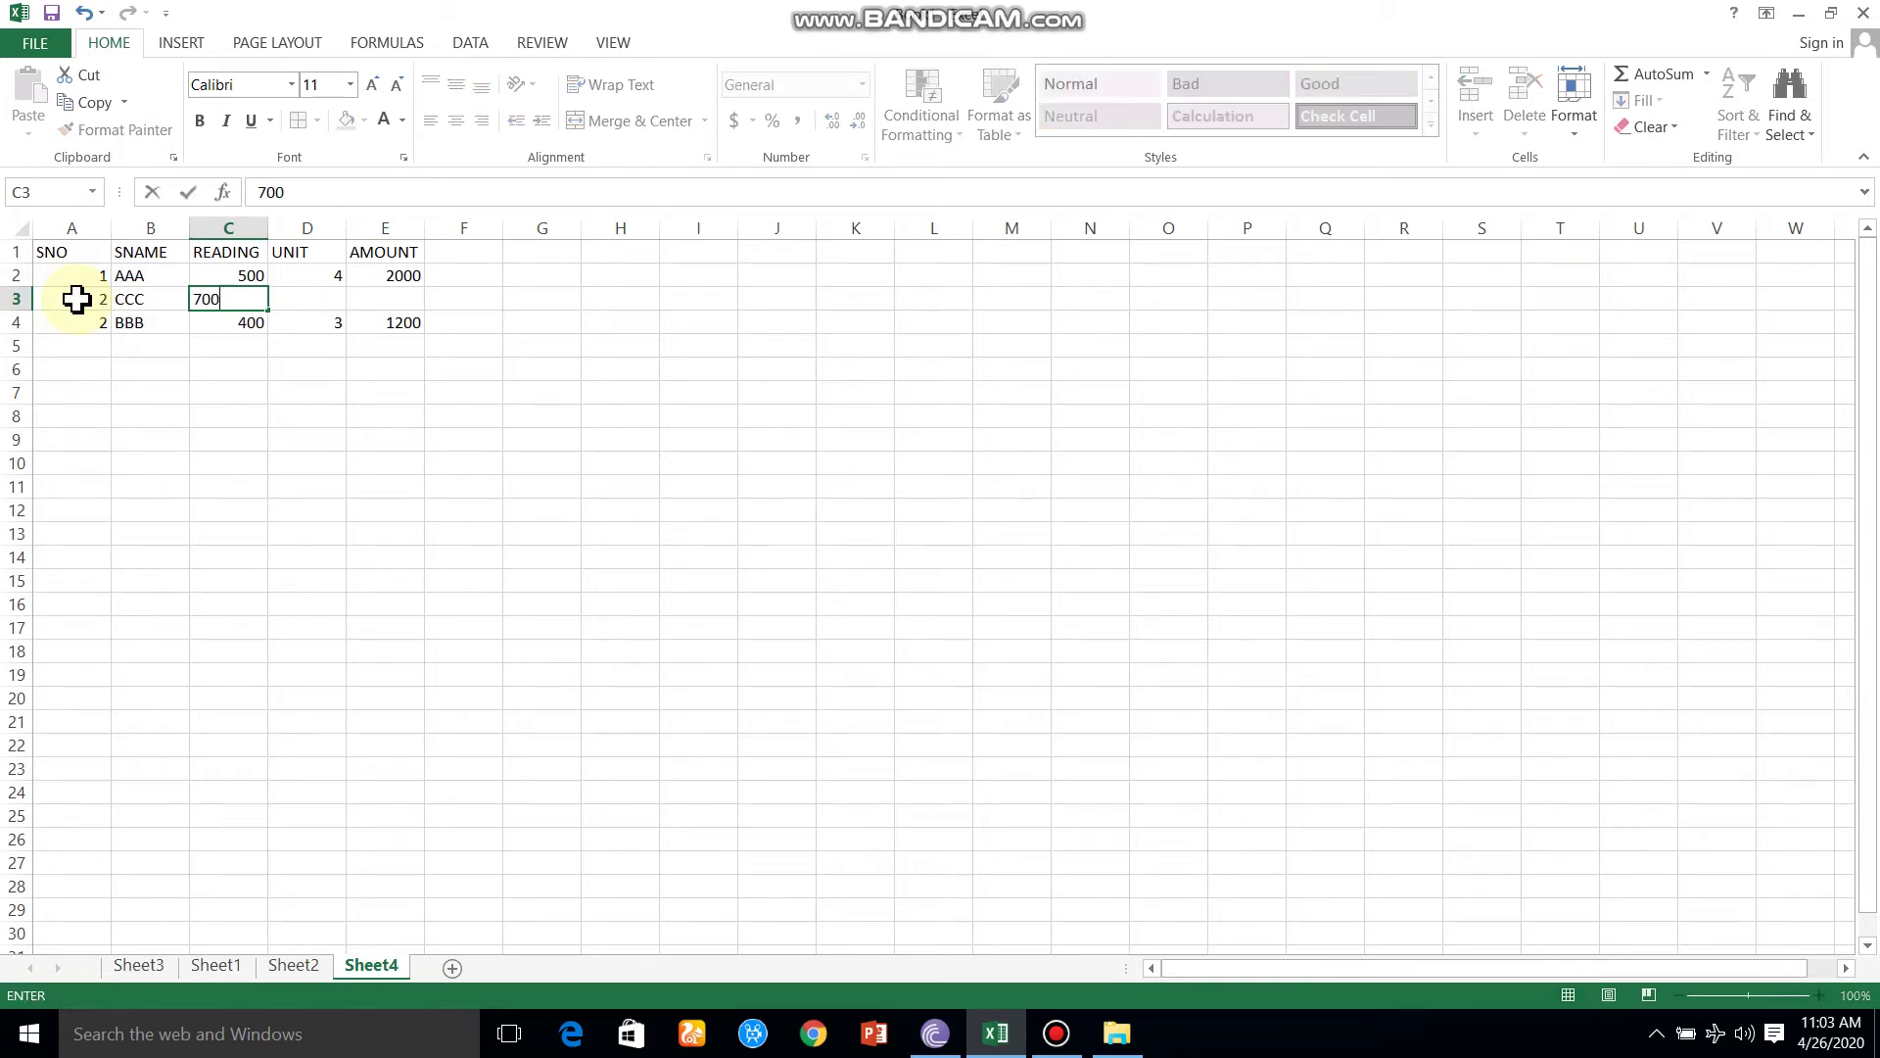
{"action": "key", "text": "Tab"}
{"action": "type", "text": "5"}
{"action": "key", "text": "Tab"}
{"action": "type", "text": "3500"}
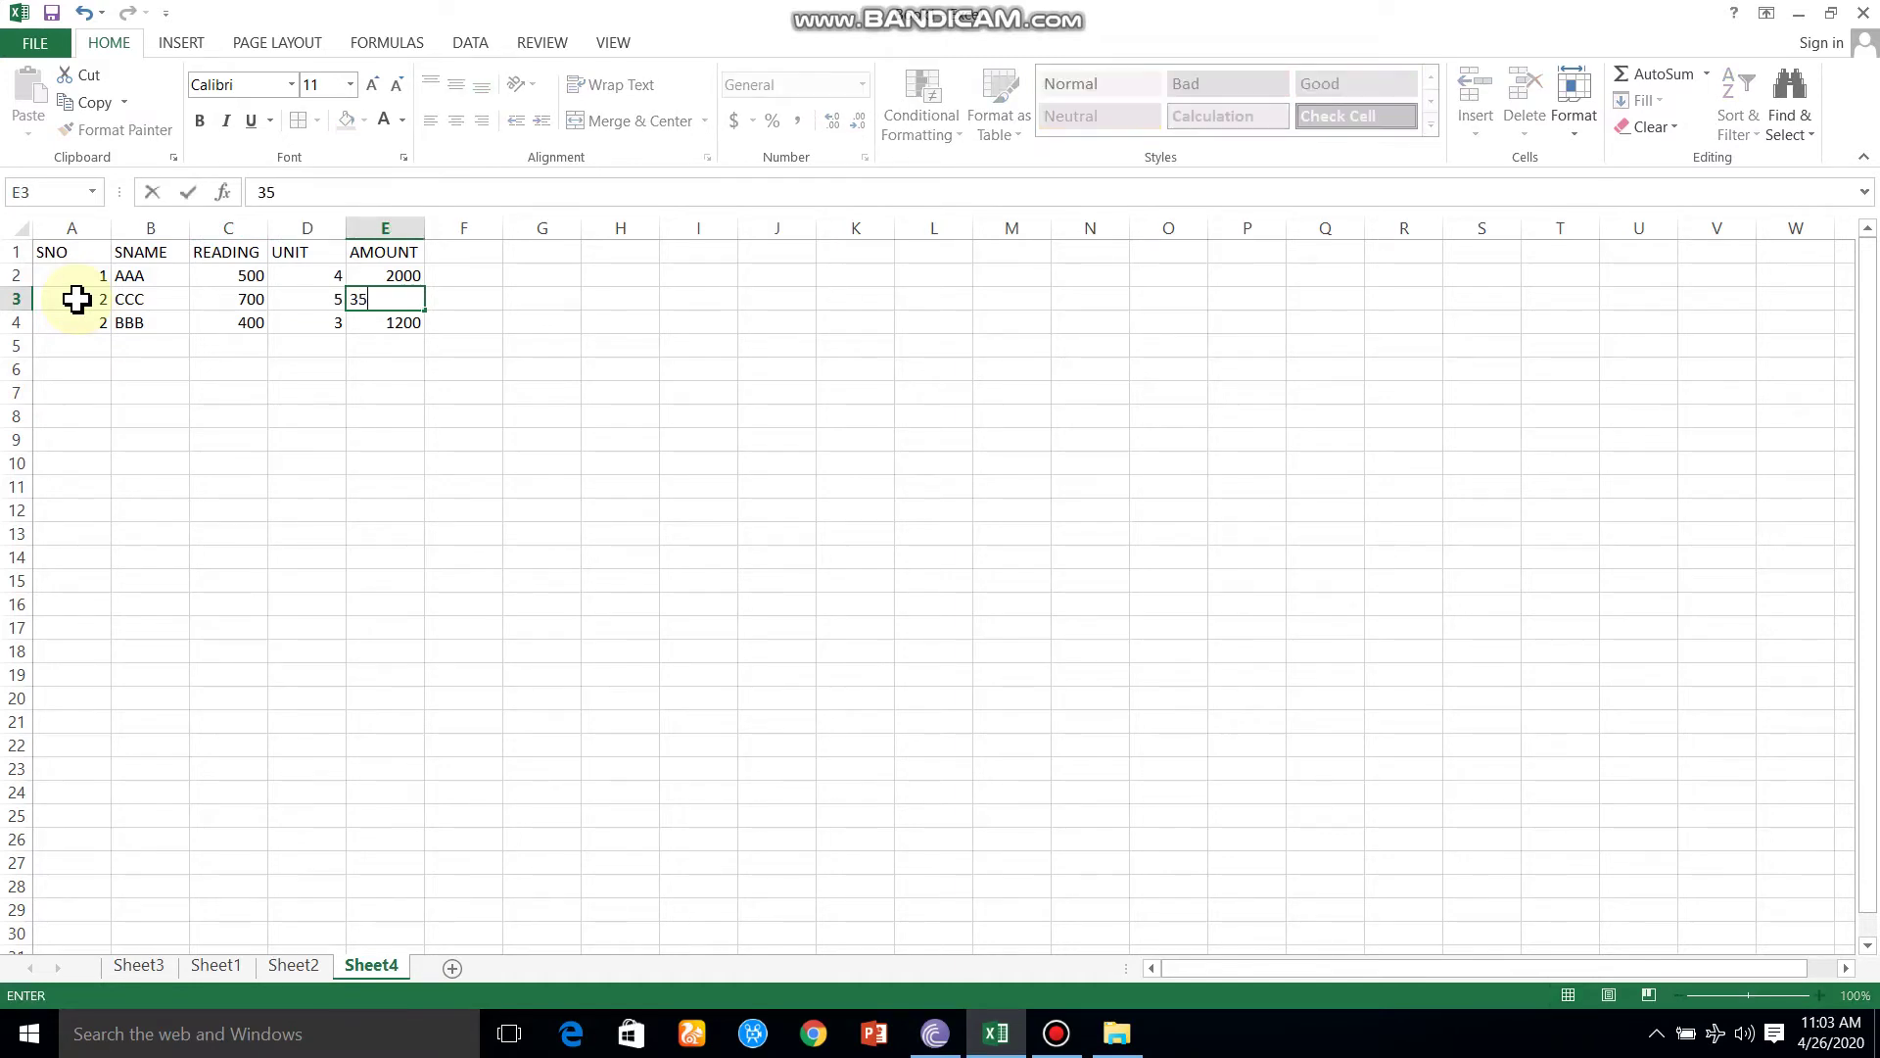
{"action": "key", "text": "Return"}
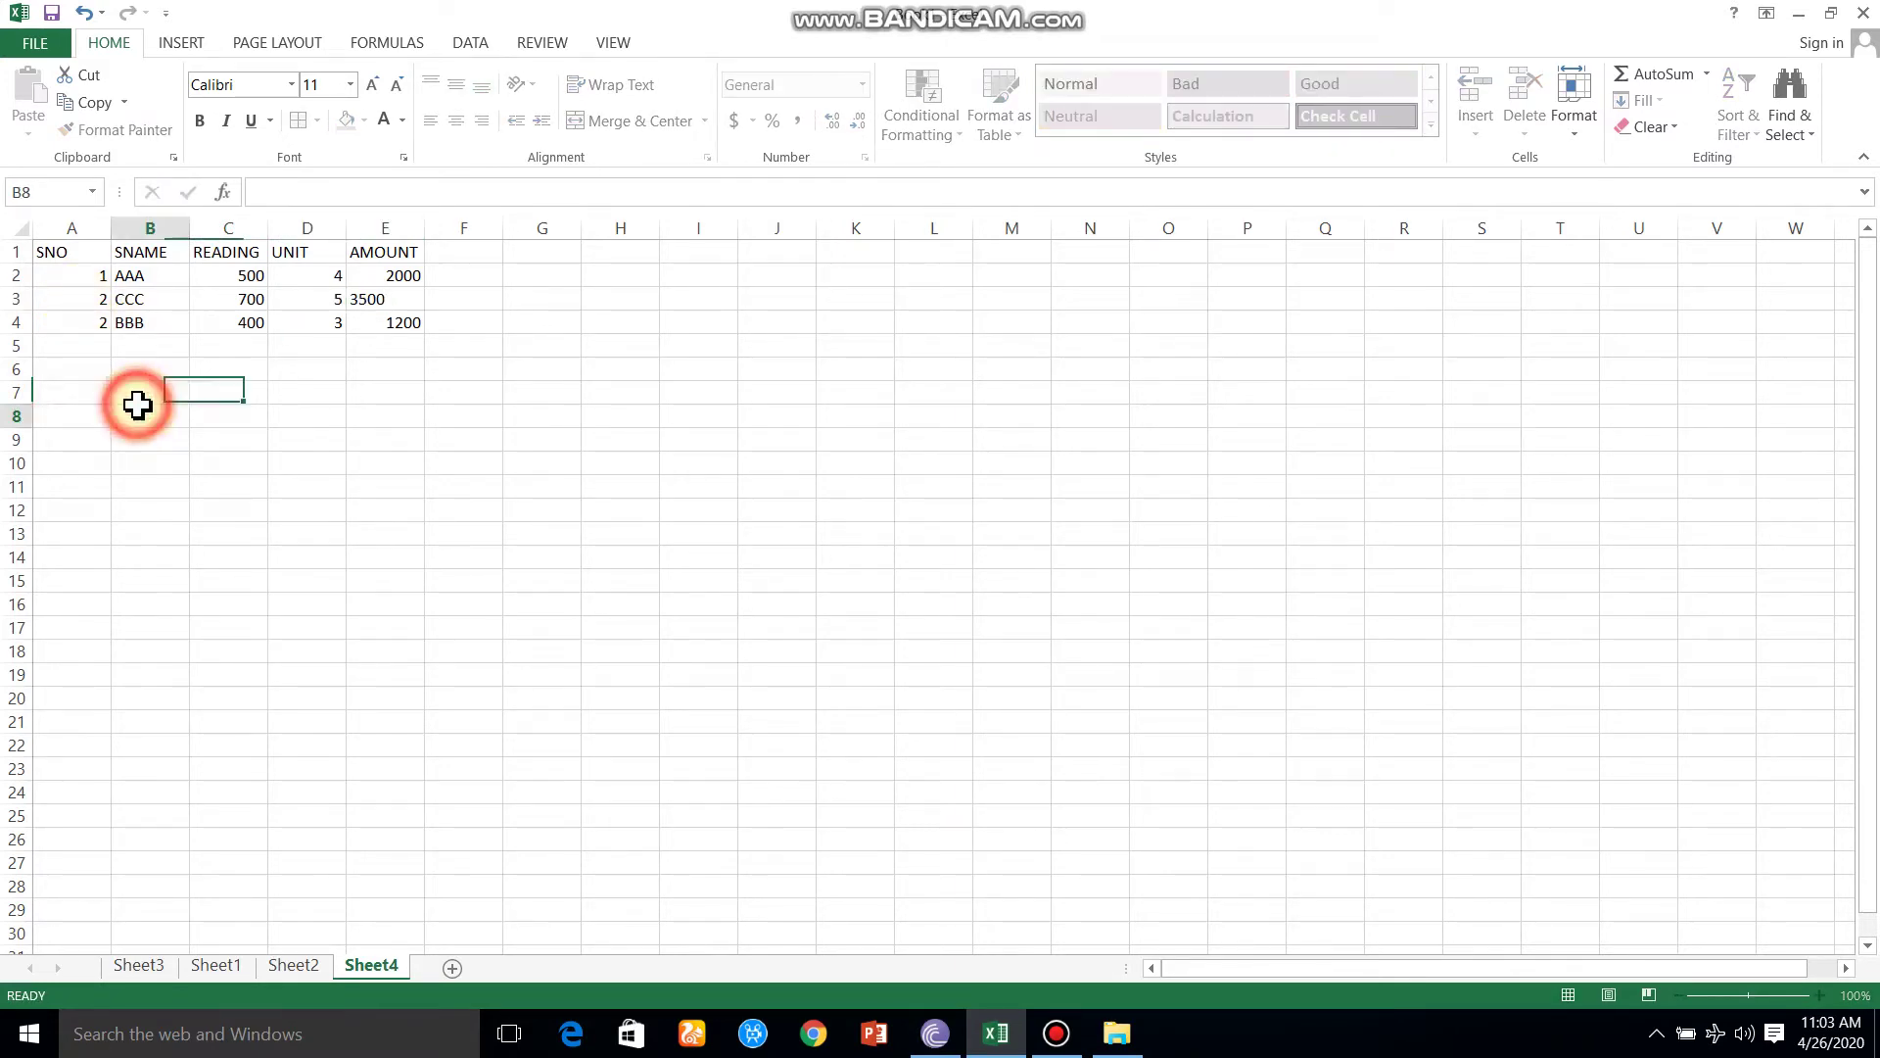
{"action": "left_click", "coordinate": [137, 412]}
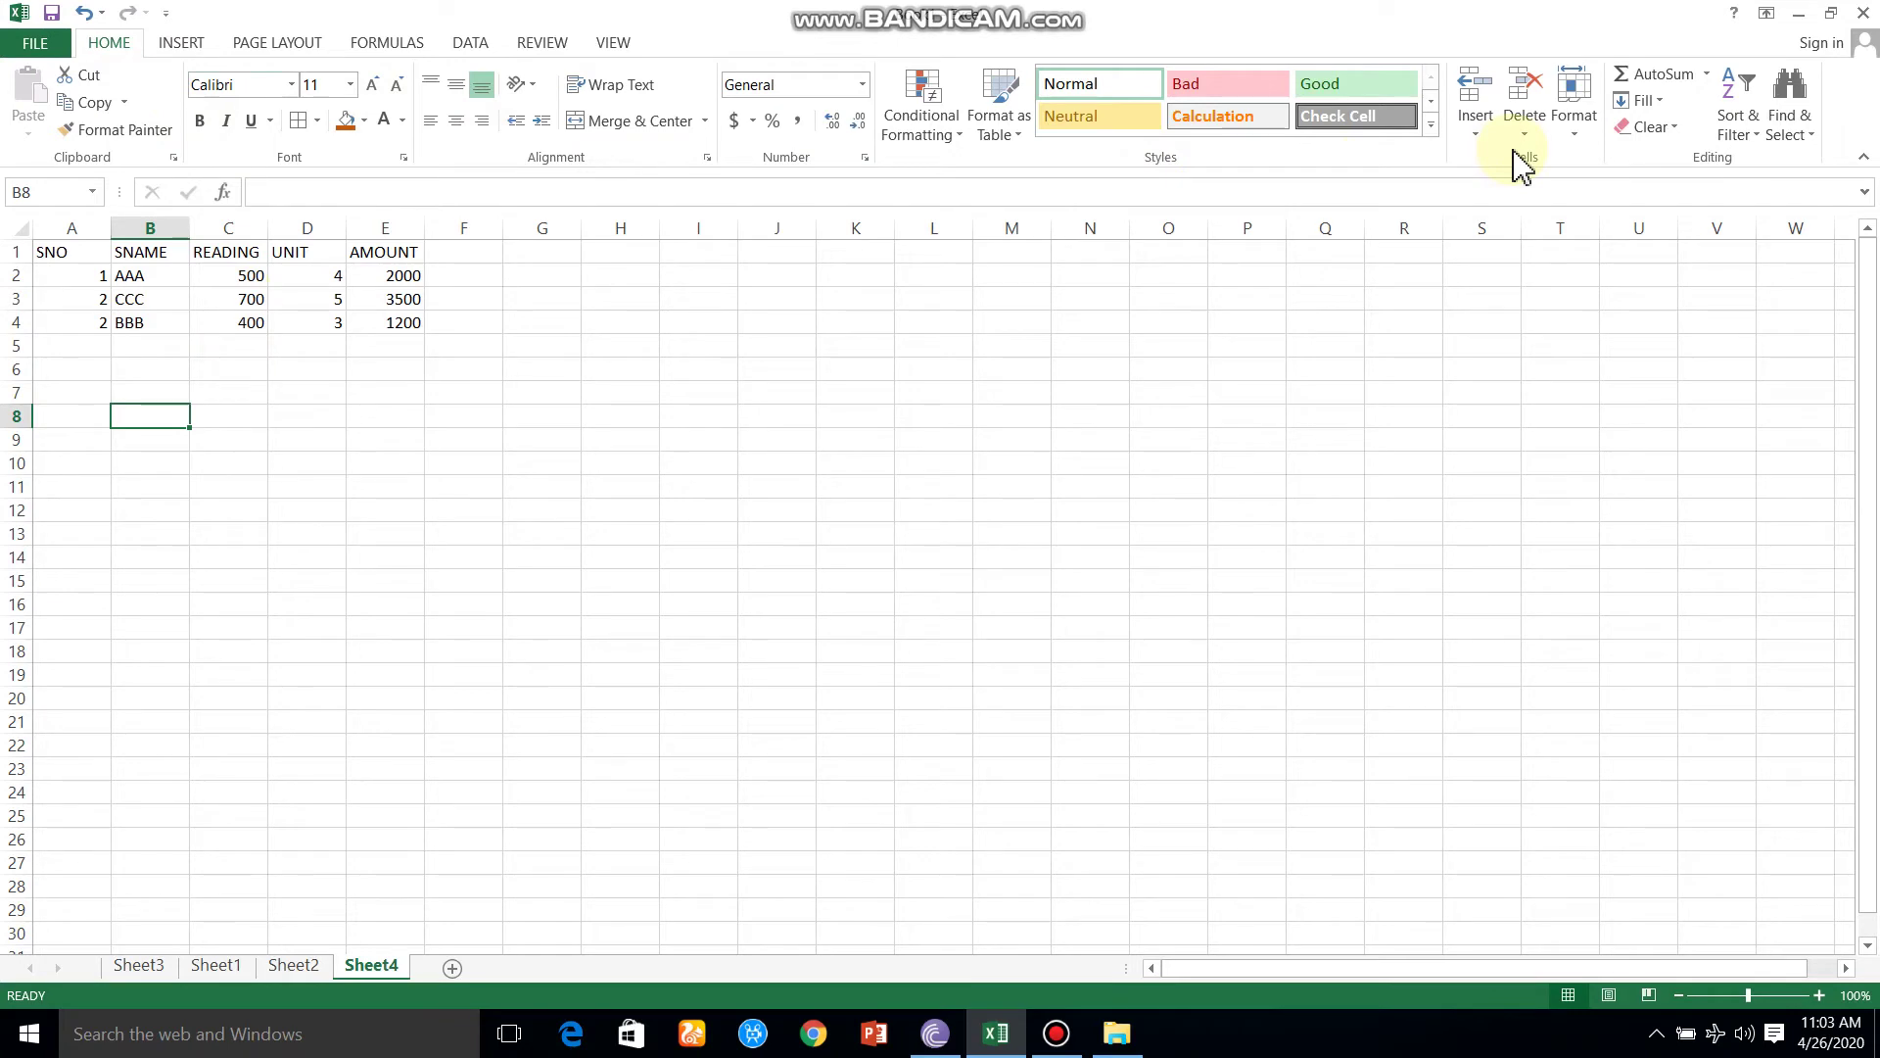
Step: Insert a blank column E before AMOUNT and a blank row 4 above BBB
{"action": "left_click", "coordinate": [364, 228]}
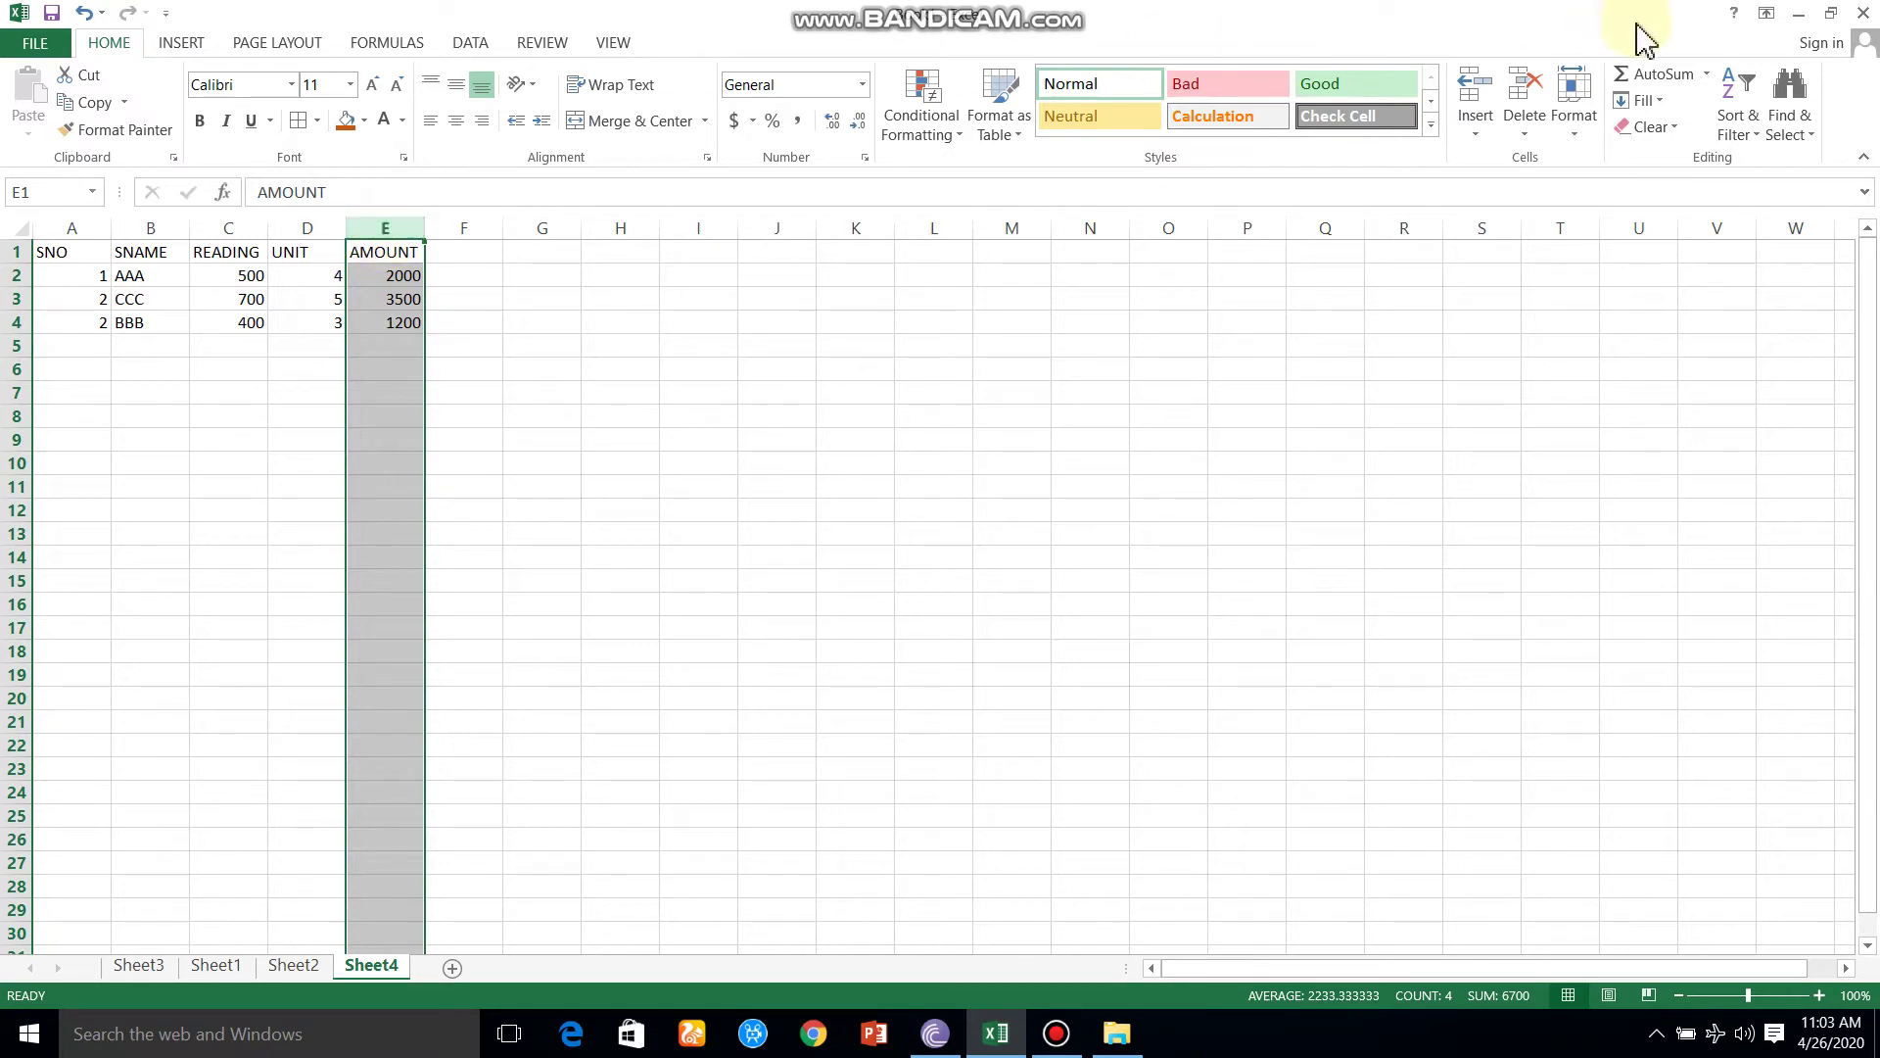
{"action": "left_click", "coordinate": [1477, 90]}
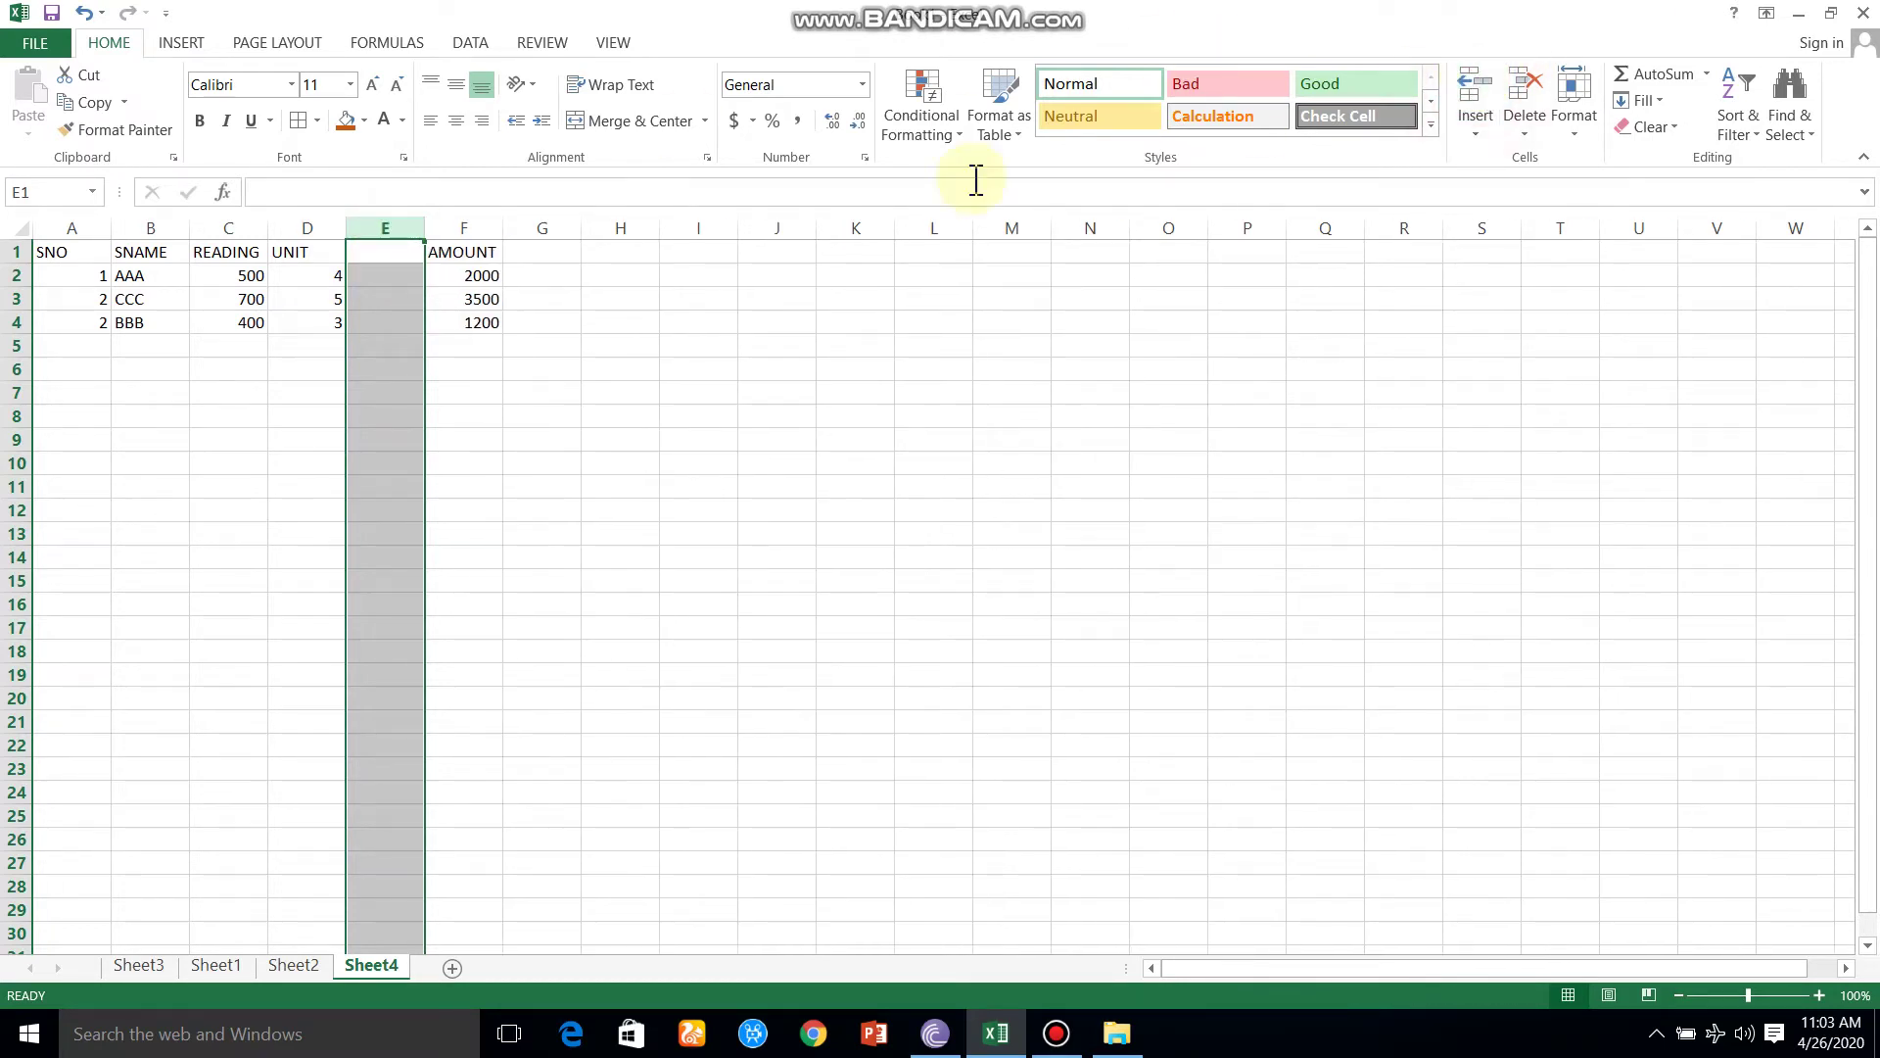
{"action": "left_click", "coordinate": [8, 323]}
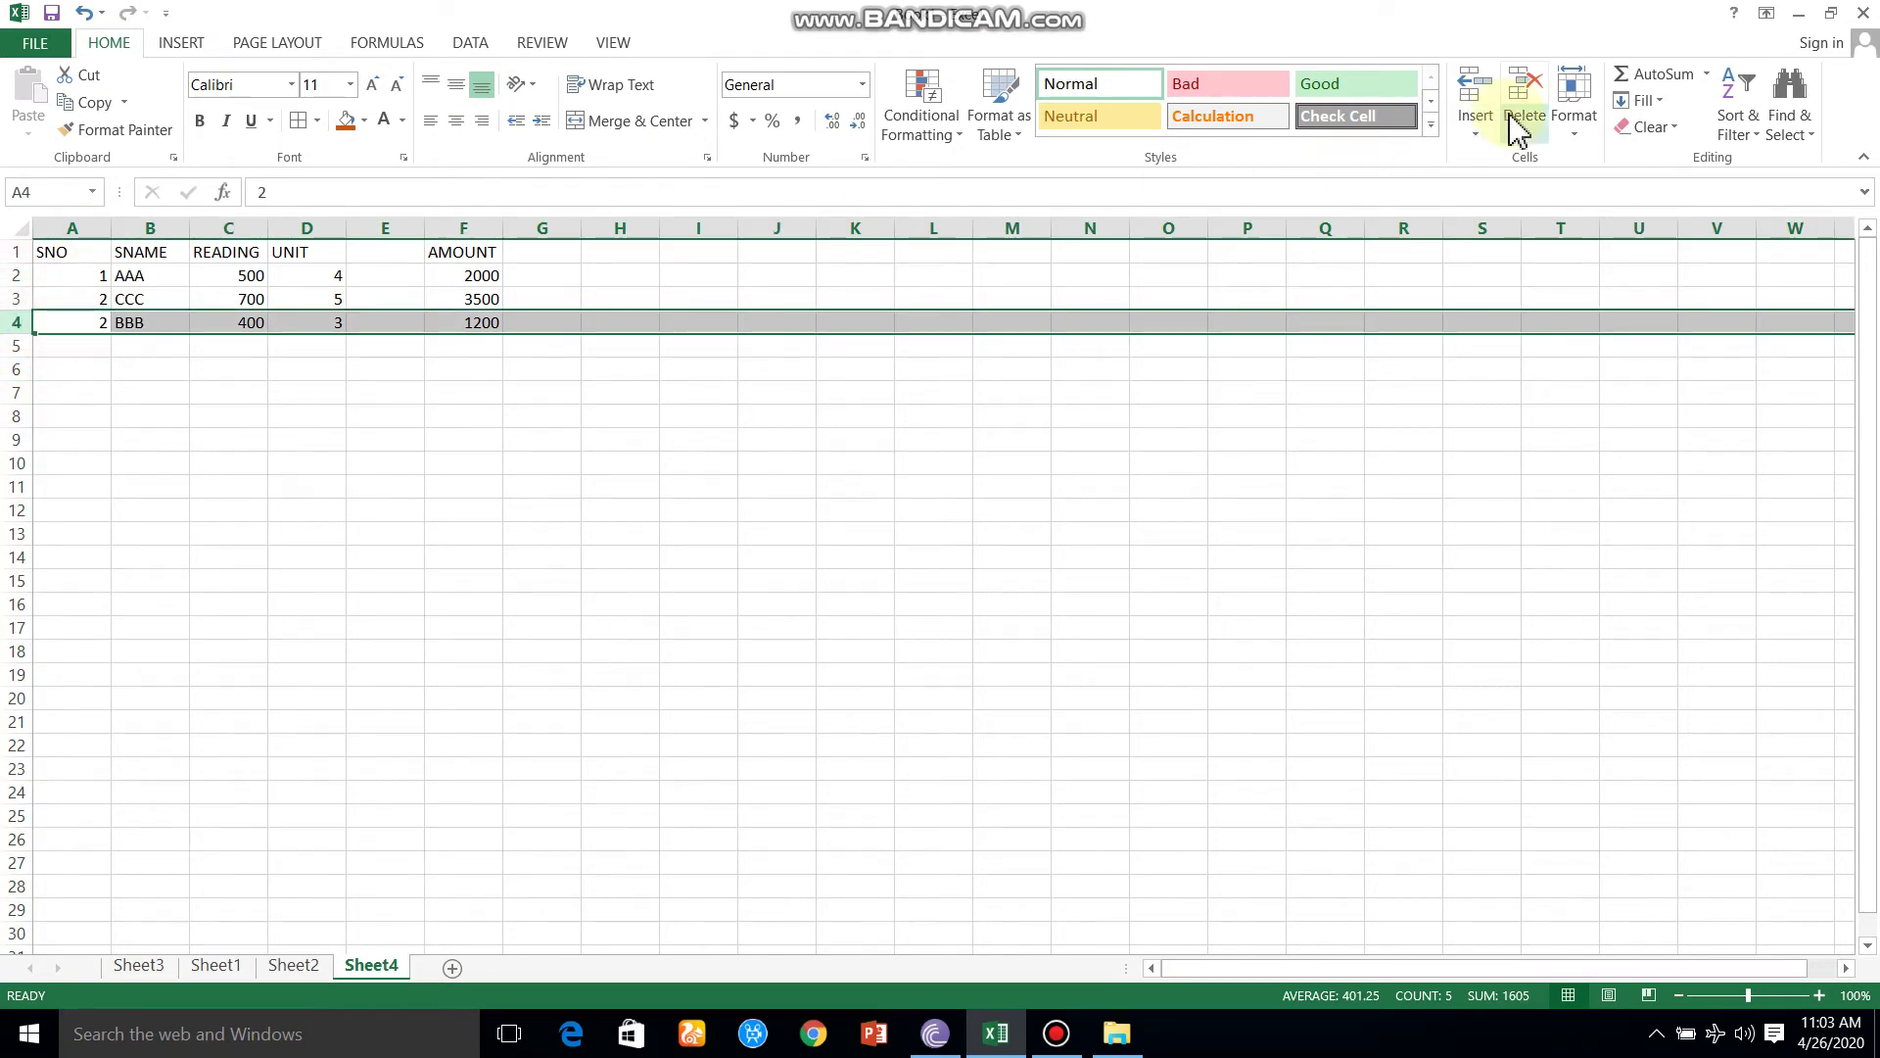
{"action": "left_click", "coordinate": [1481, 76]}
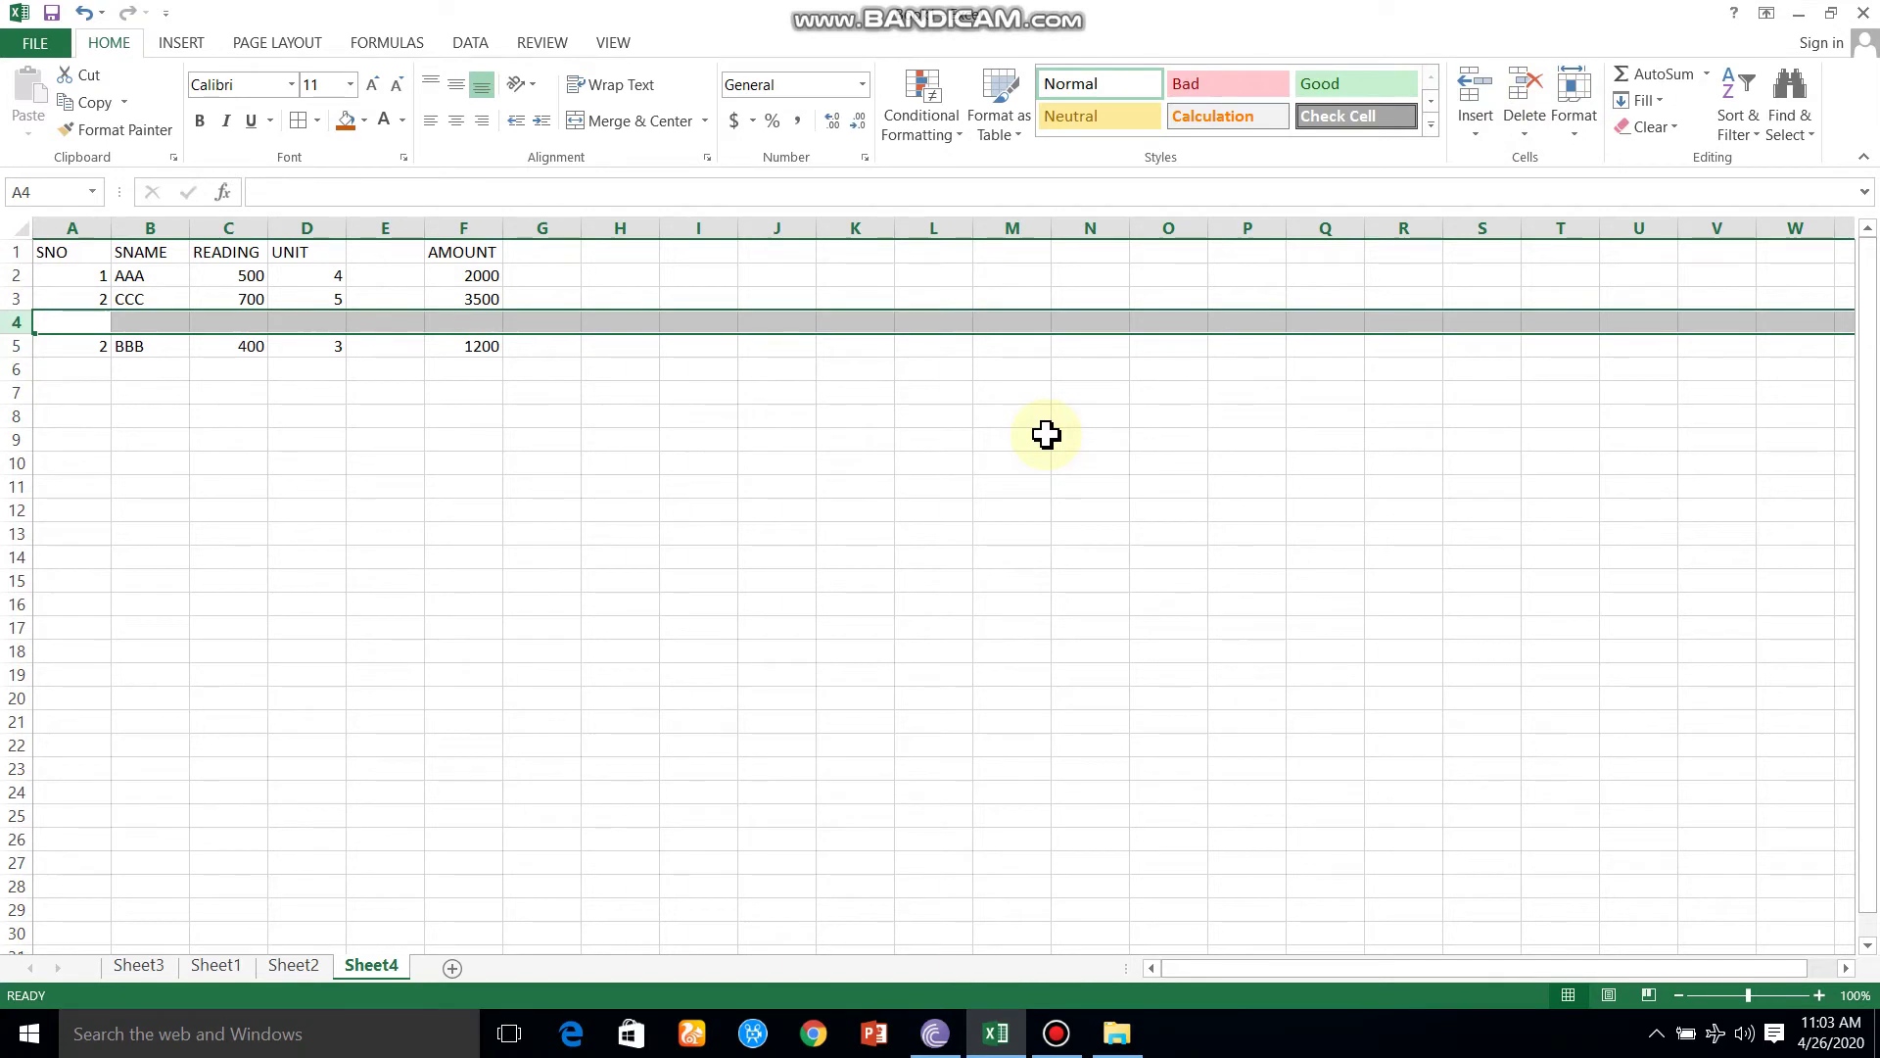
{"action": "left_click", "coordinate": [723, 438]}
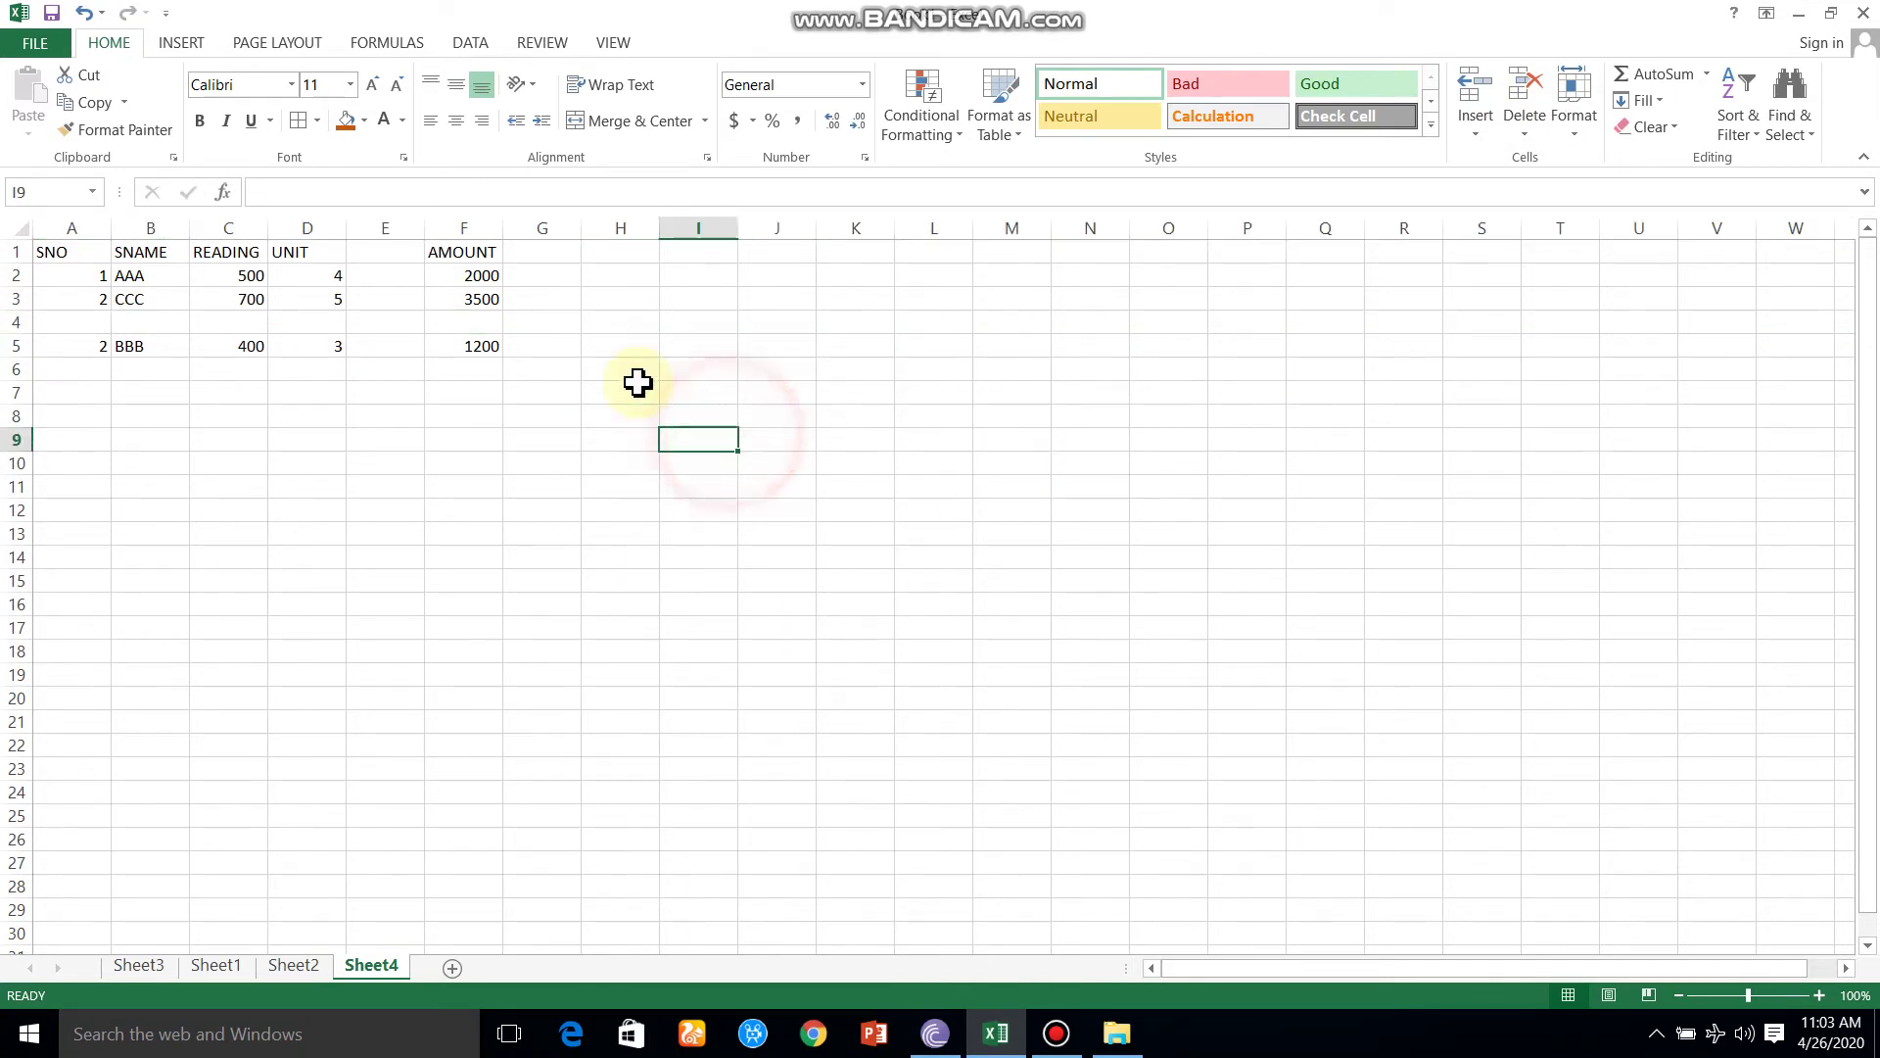
{"action": "left_click", "coordinate": [396, 221]}
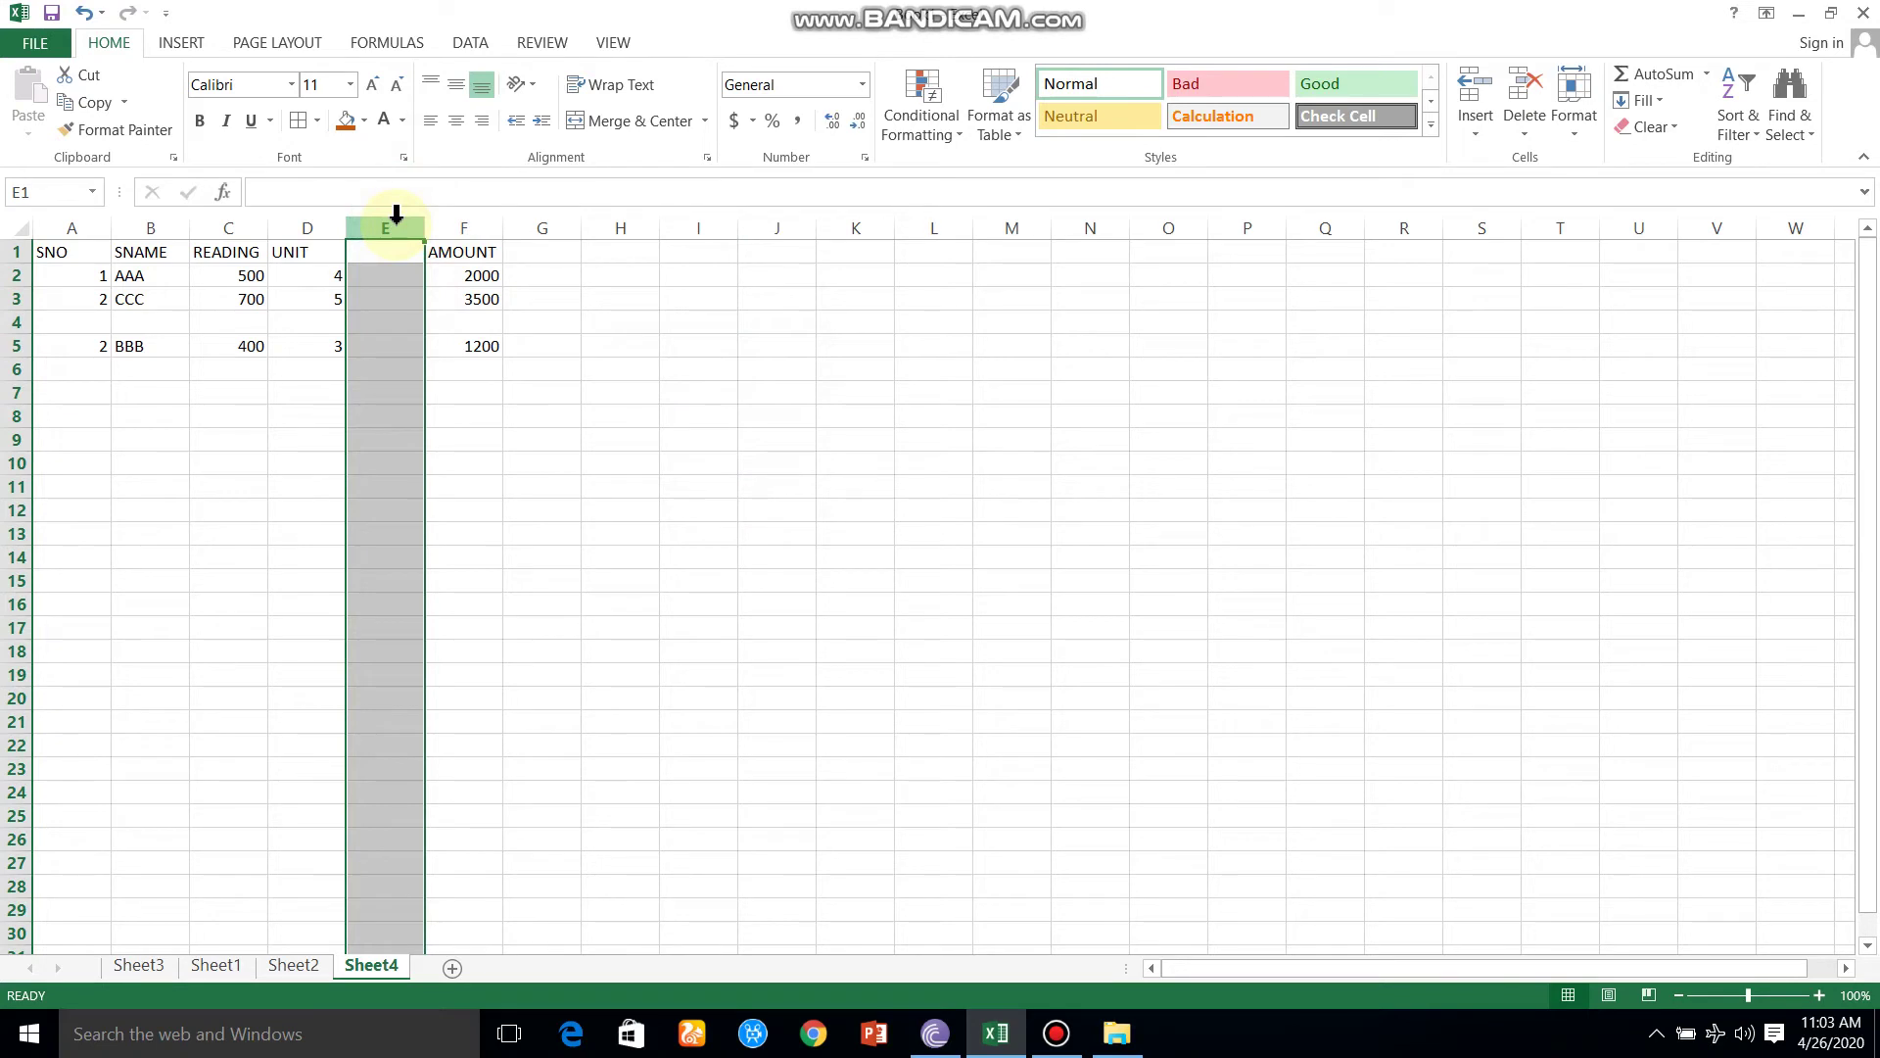
Step: Delete the empty column E and empty row 4, then widen the UNIT column D
{"action": "right_click", "coordinate": [397, 215]}
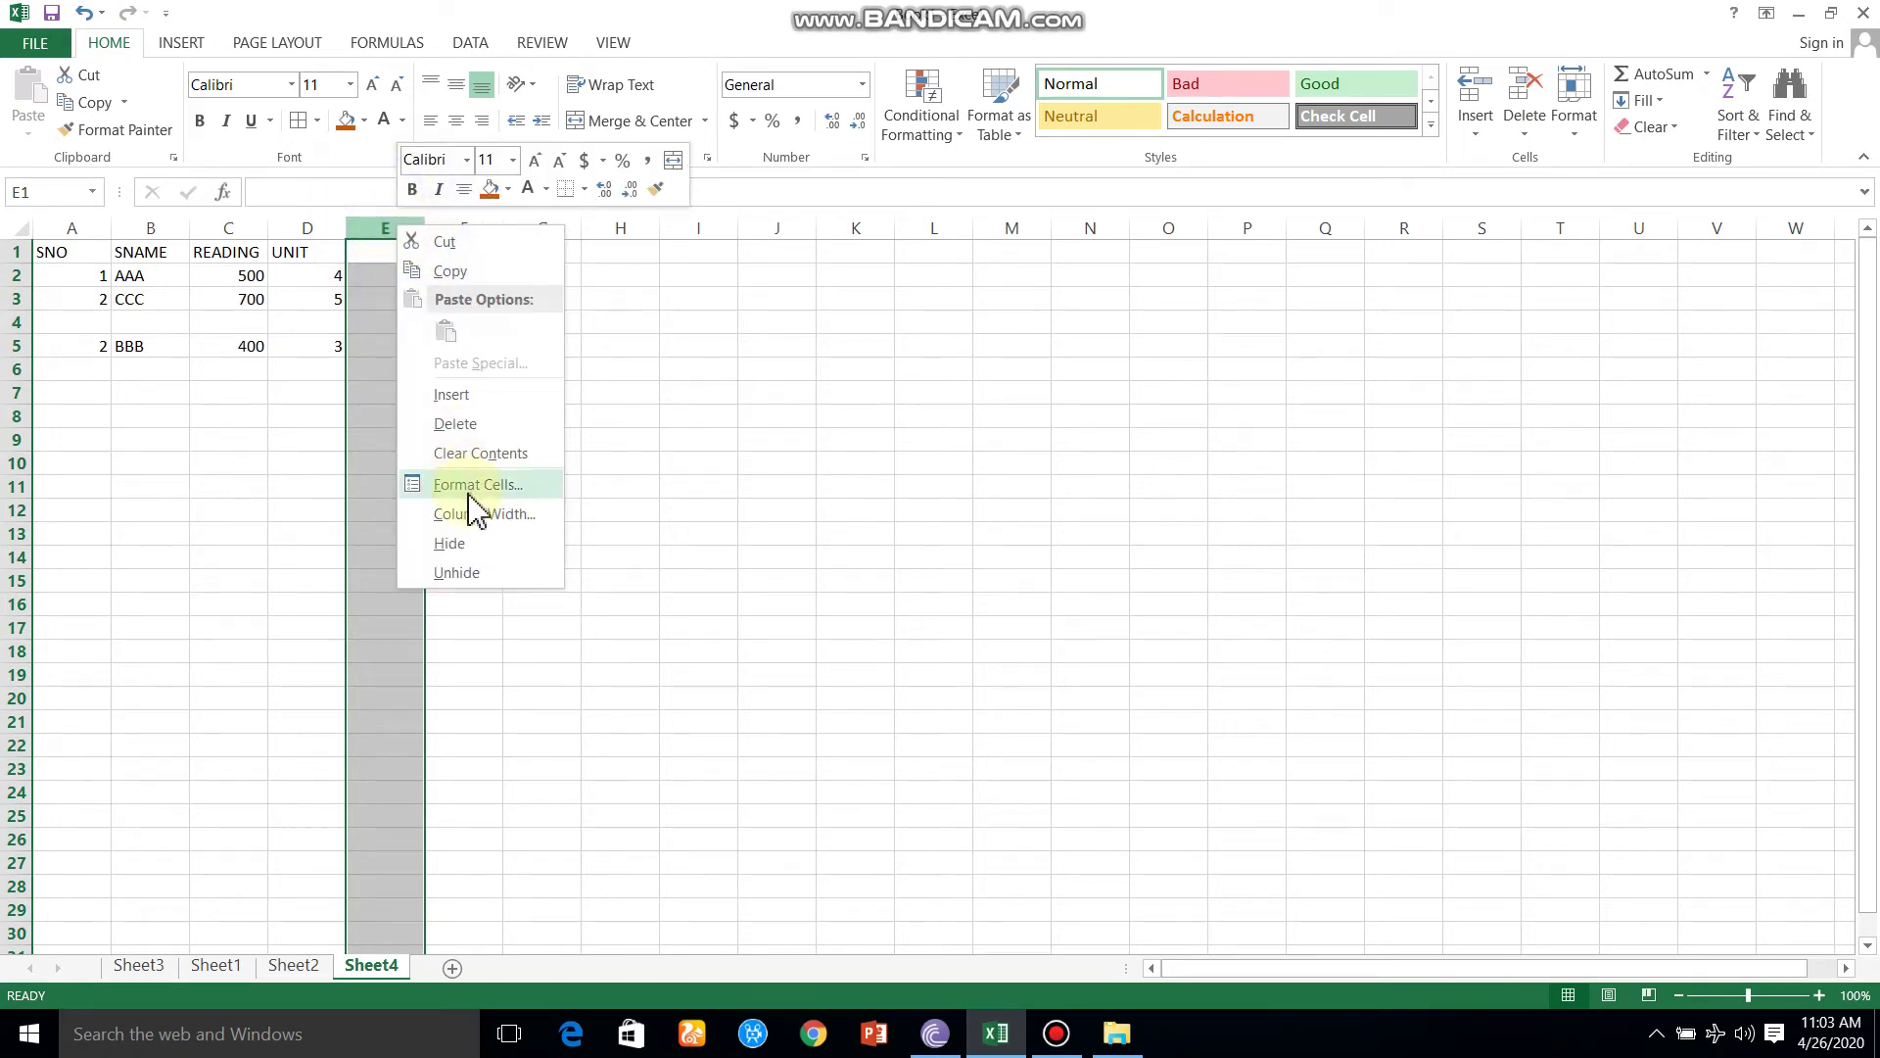
{"action": "left_click", "coordinate": [468, 432]}
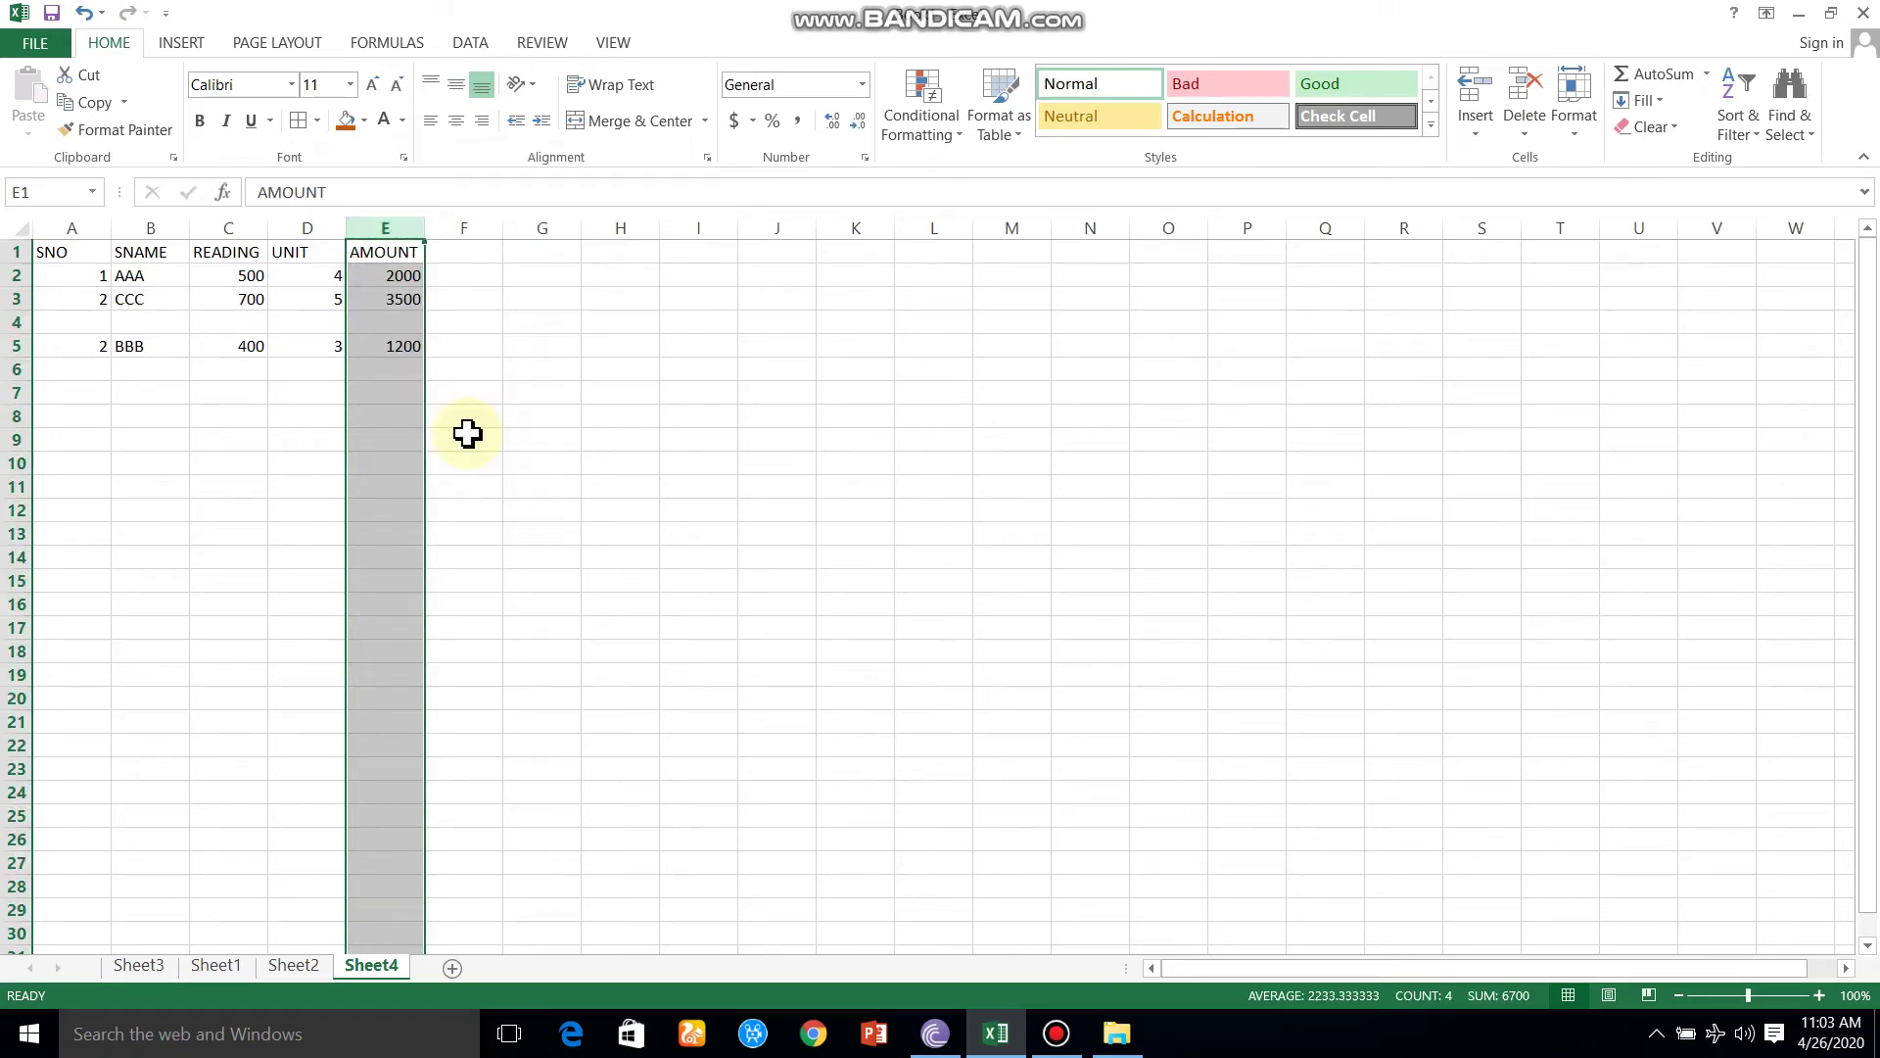
{"action": "left_click", "coordinate": [14, 322]}
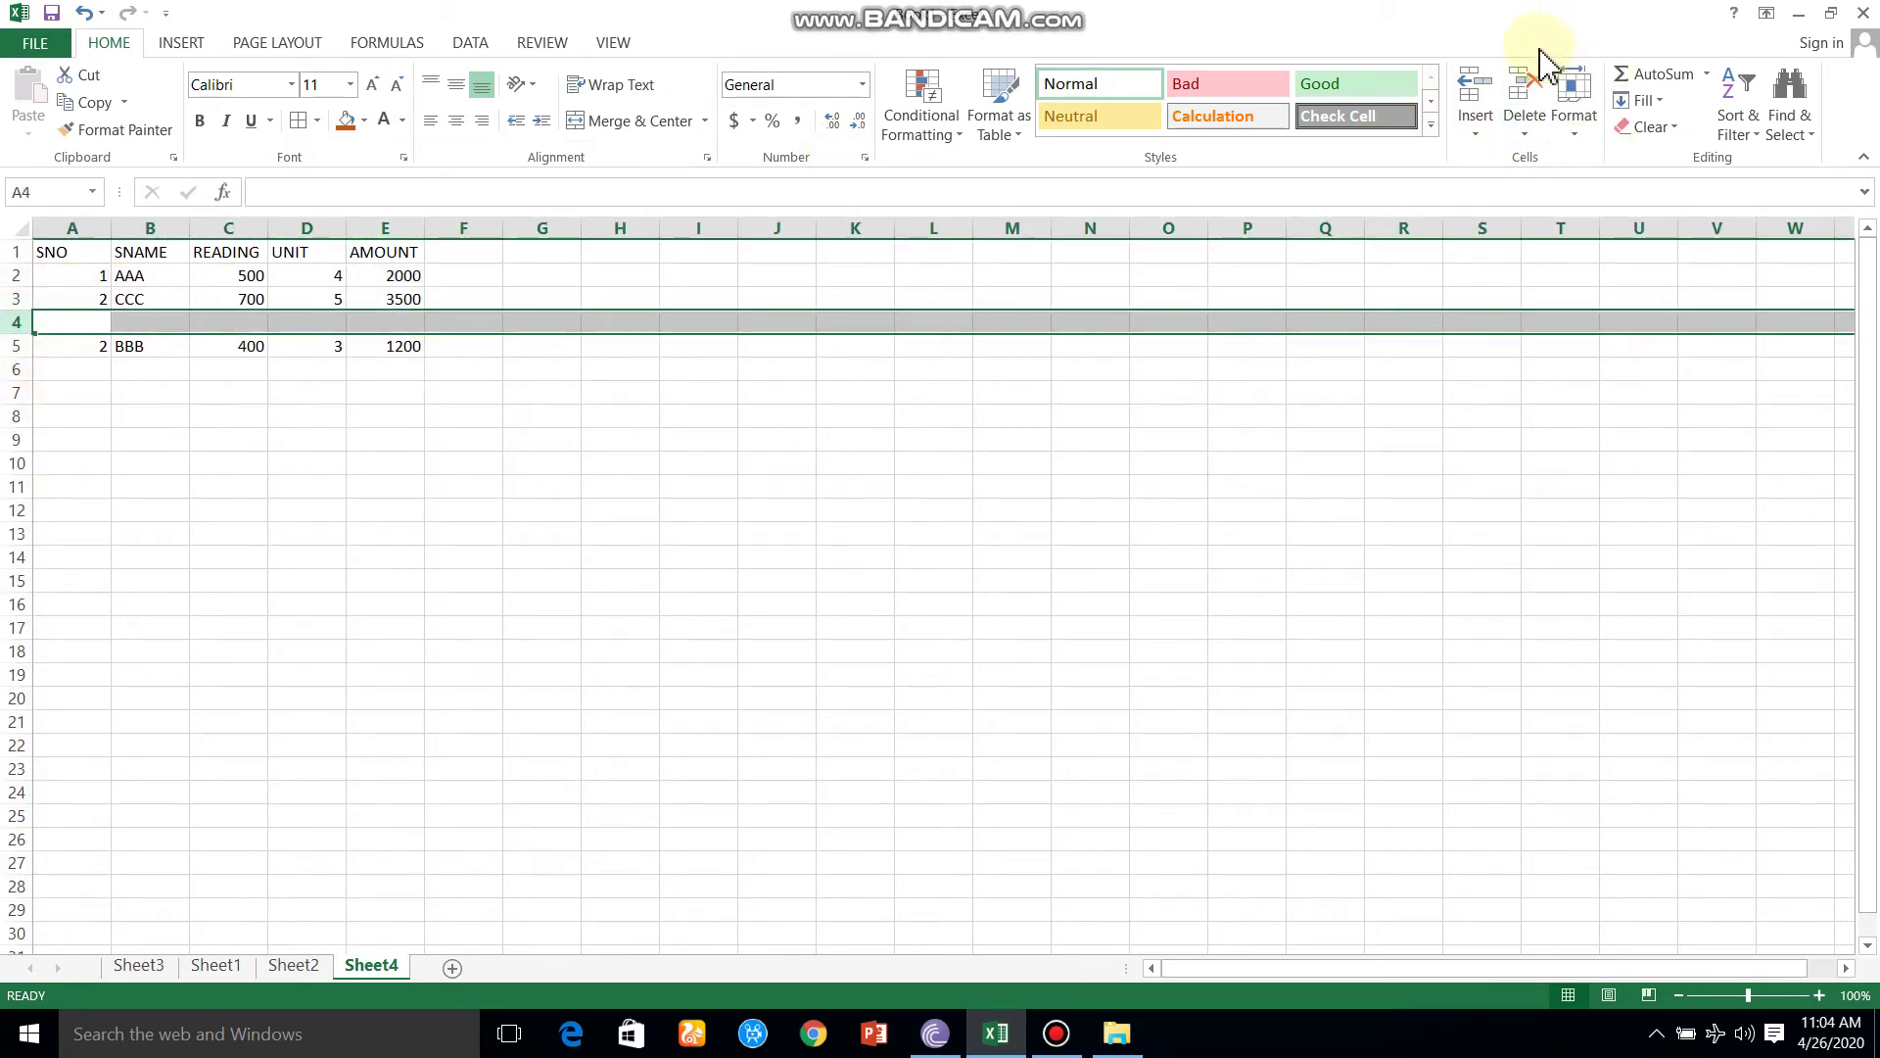
{"action": "left_click", "coordinate": [1528, 110]}
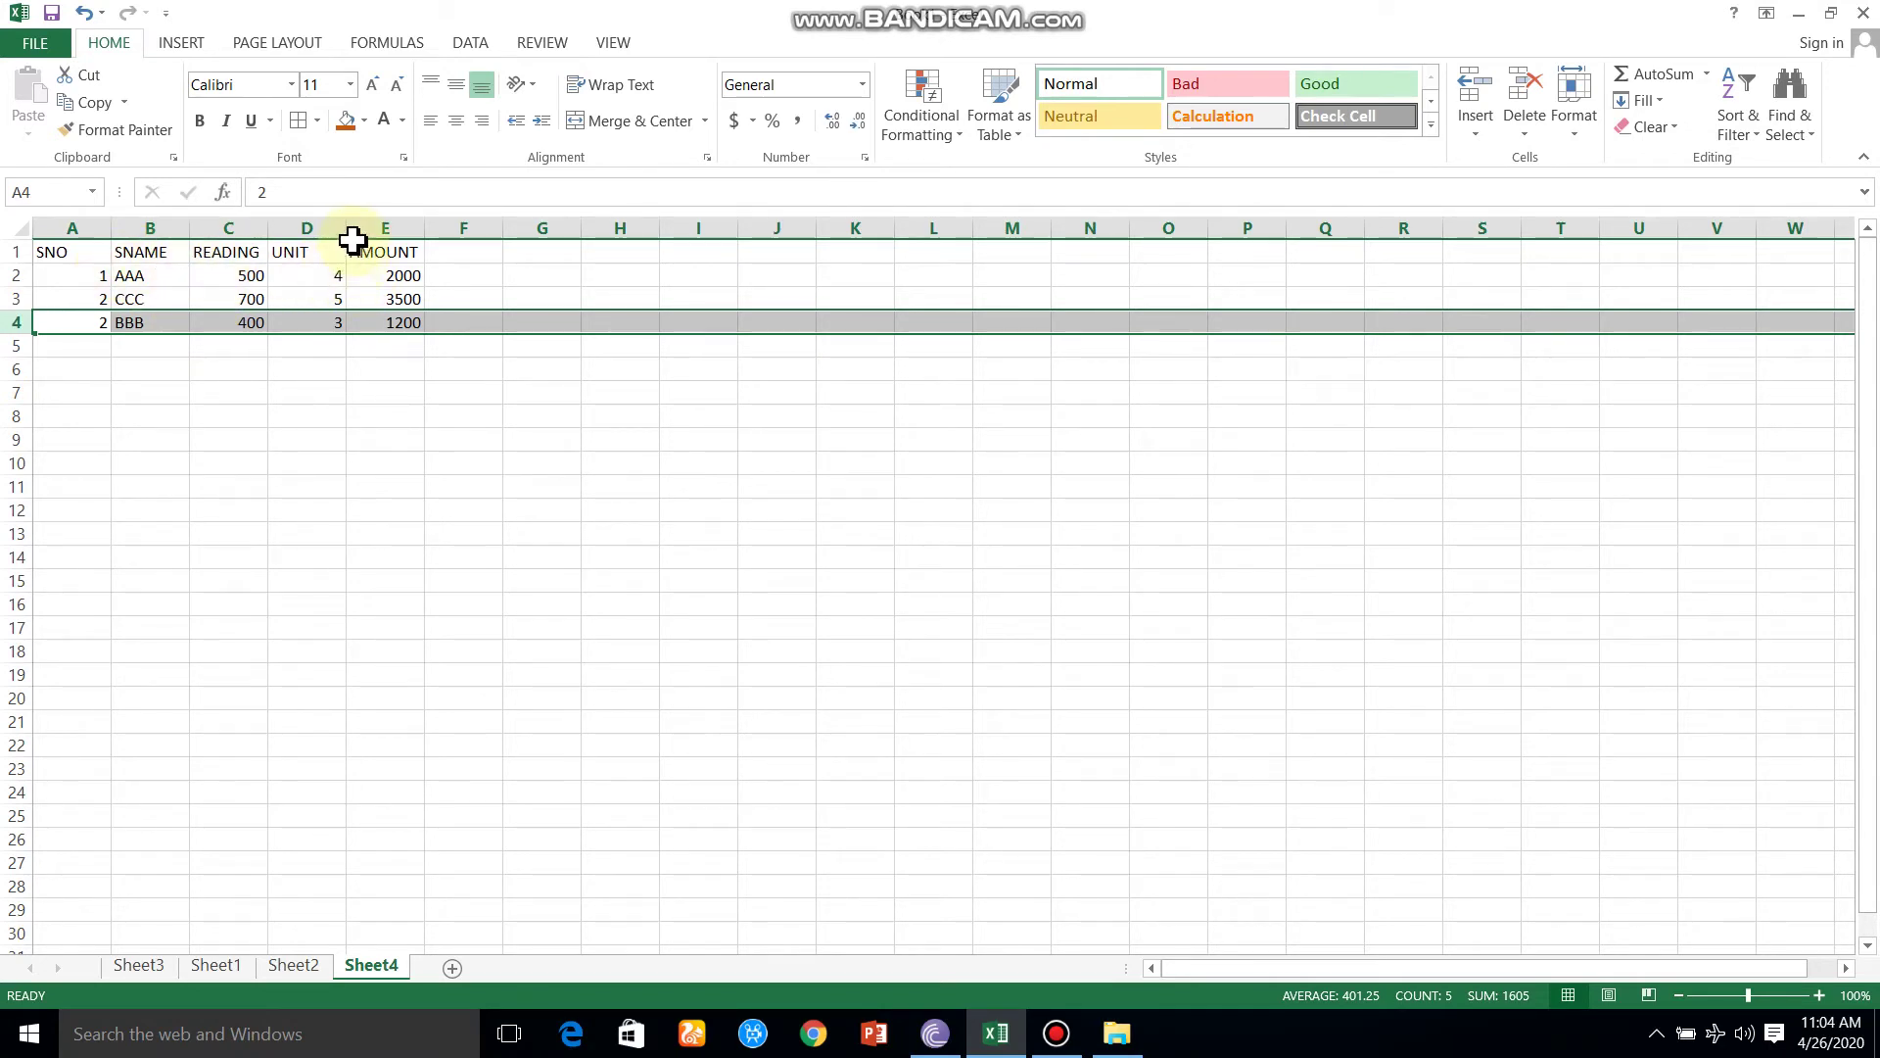
{"action": "left_click_drag", "start_coordinate": [346, 228], "coordinate": [463, 231]}
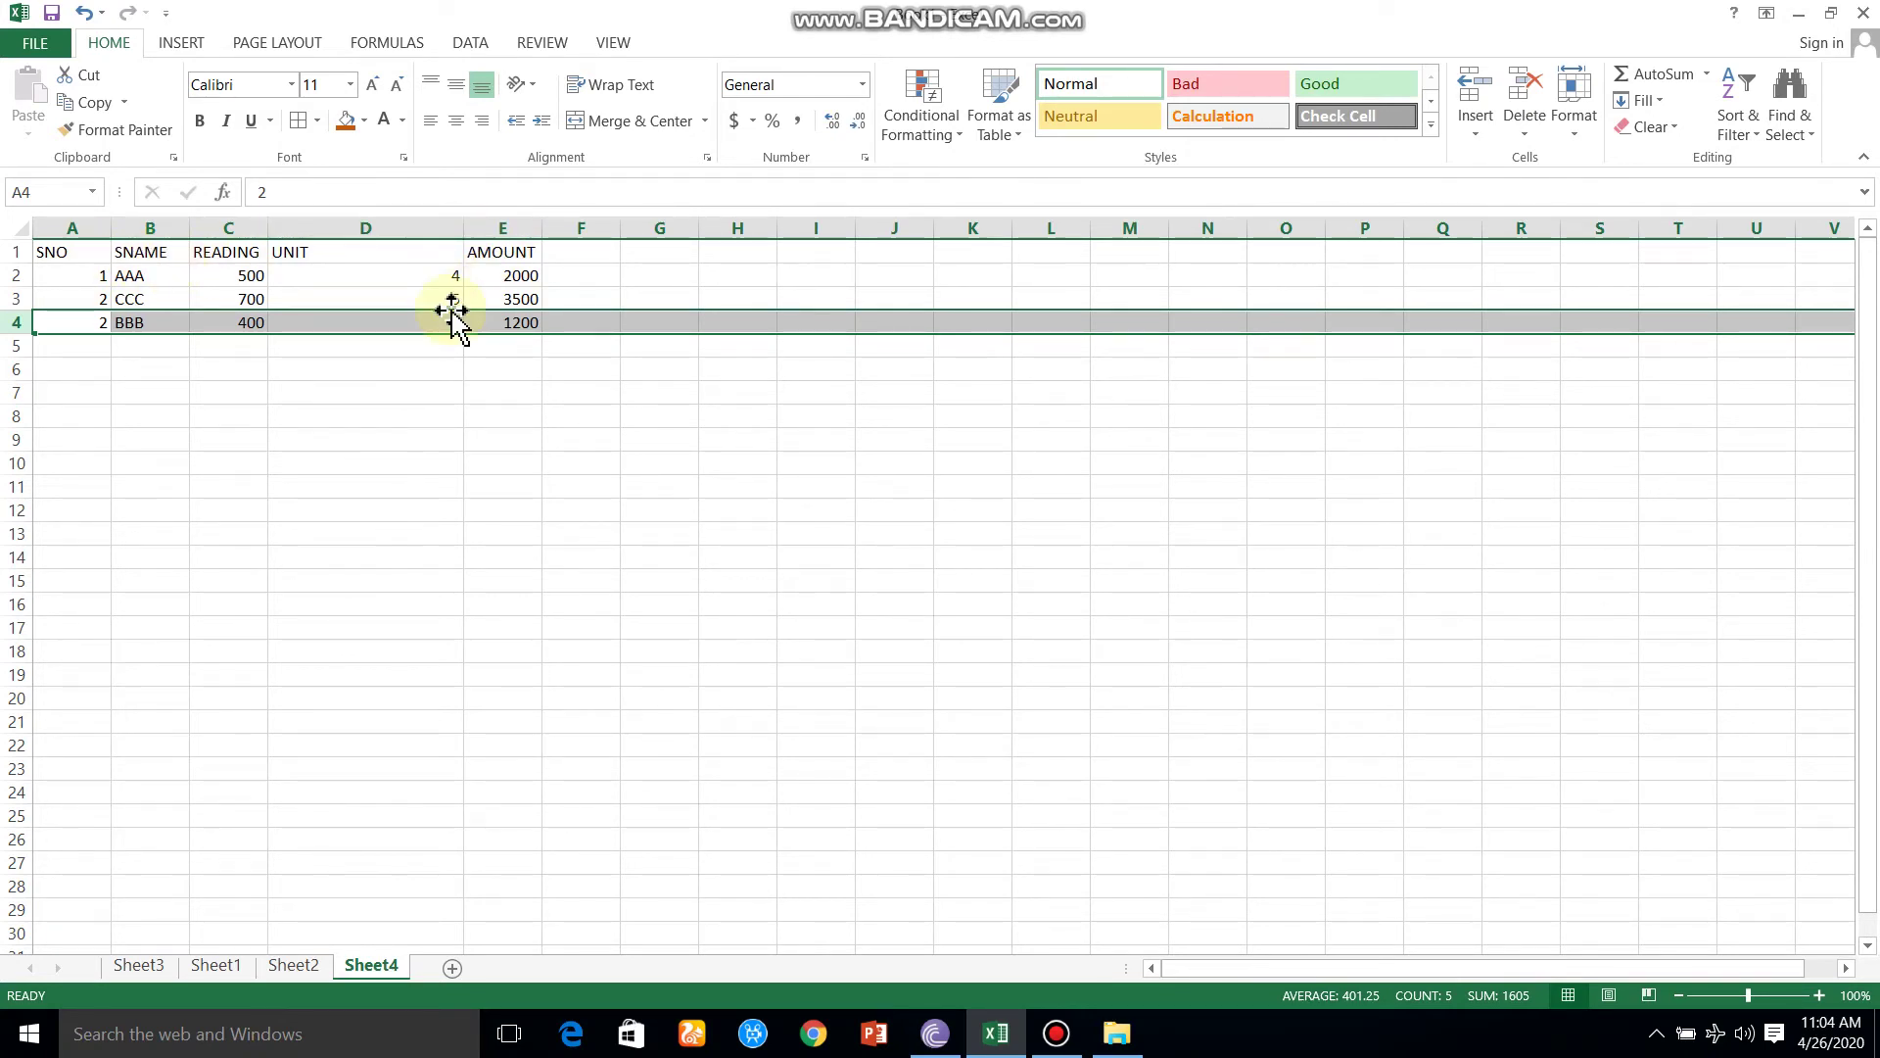
{"action": "left_click", "coordinate": [77, 253]}
{"action": "left_click", "coordinate": [72, 226]}
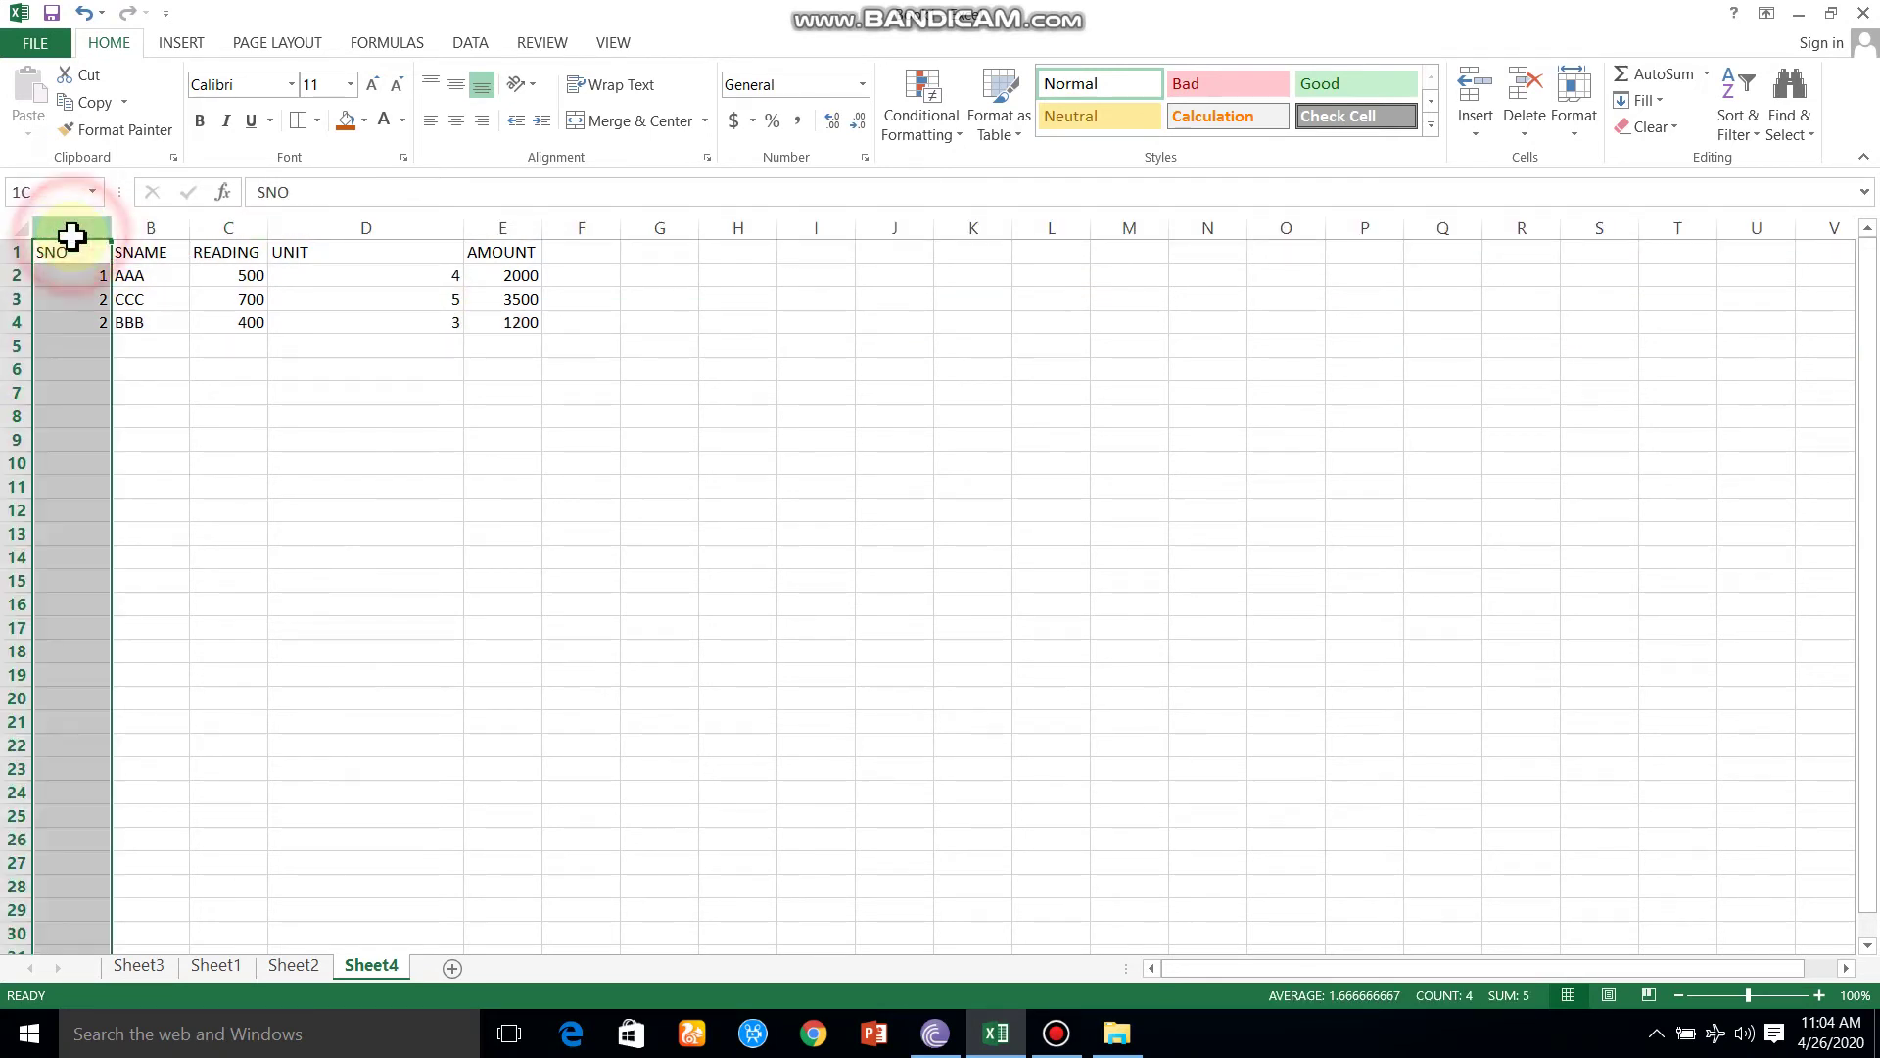
{"action": "left_click_drag", "start_coordinate": [71, 252], "coordinate": [491, 339]}
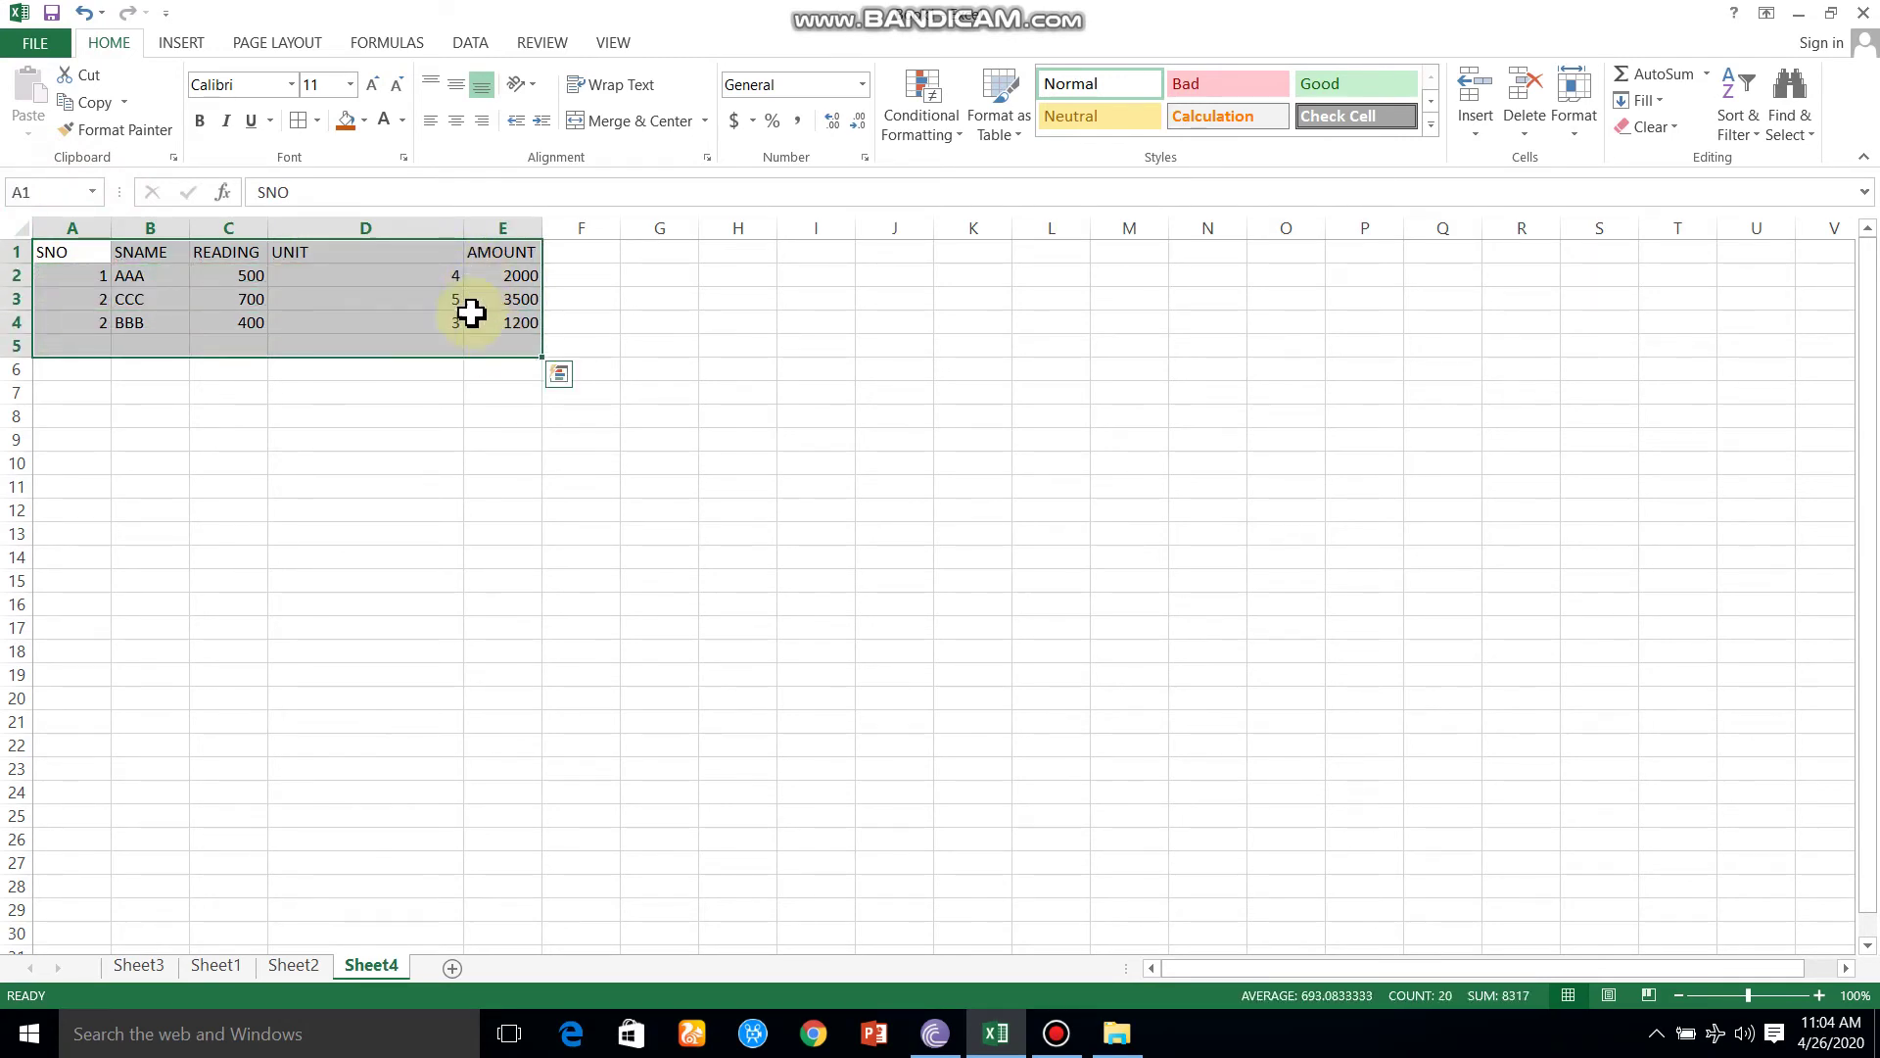
Step: Set the UNIT column D width to 15 through Column Width
{"action": "right_click", "coordinate": [400, 217]}
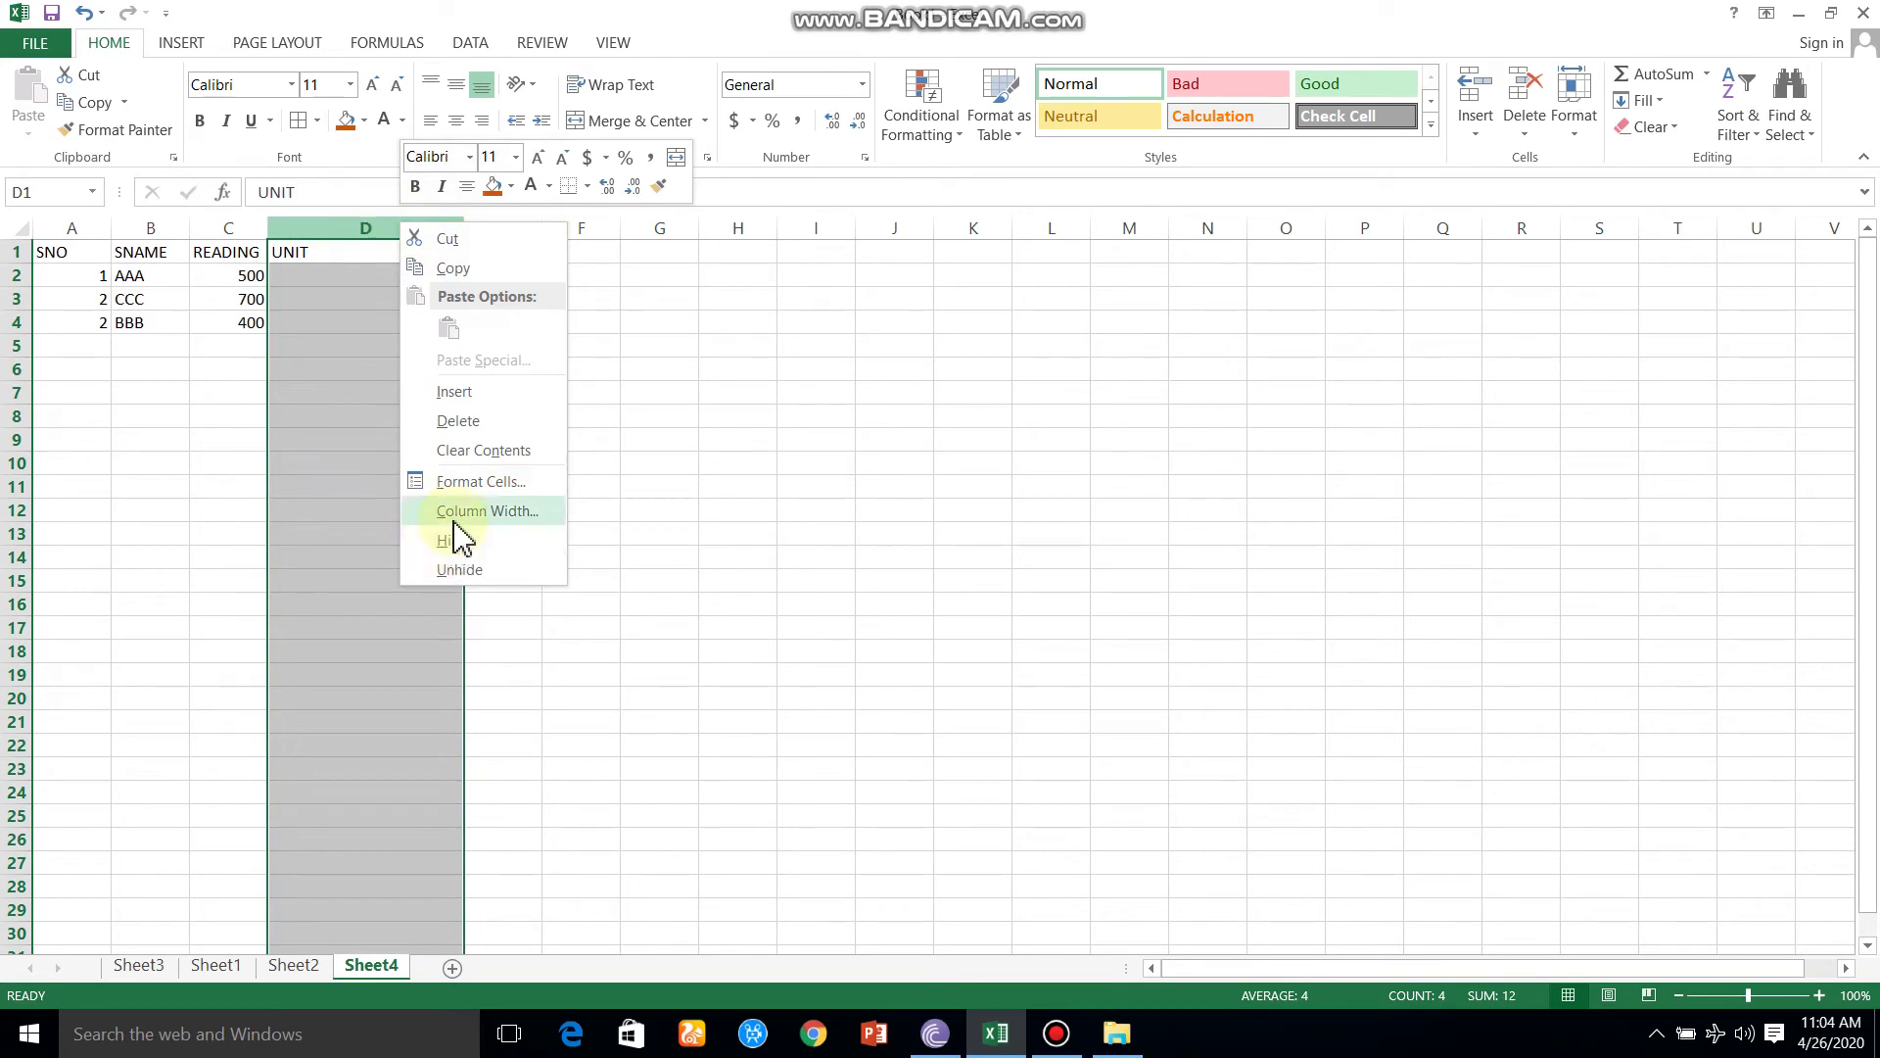
{"action": "left_click", "coordinate": [455, 513]}
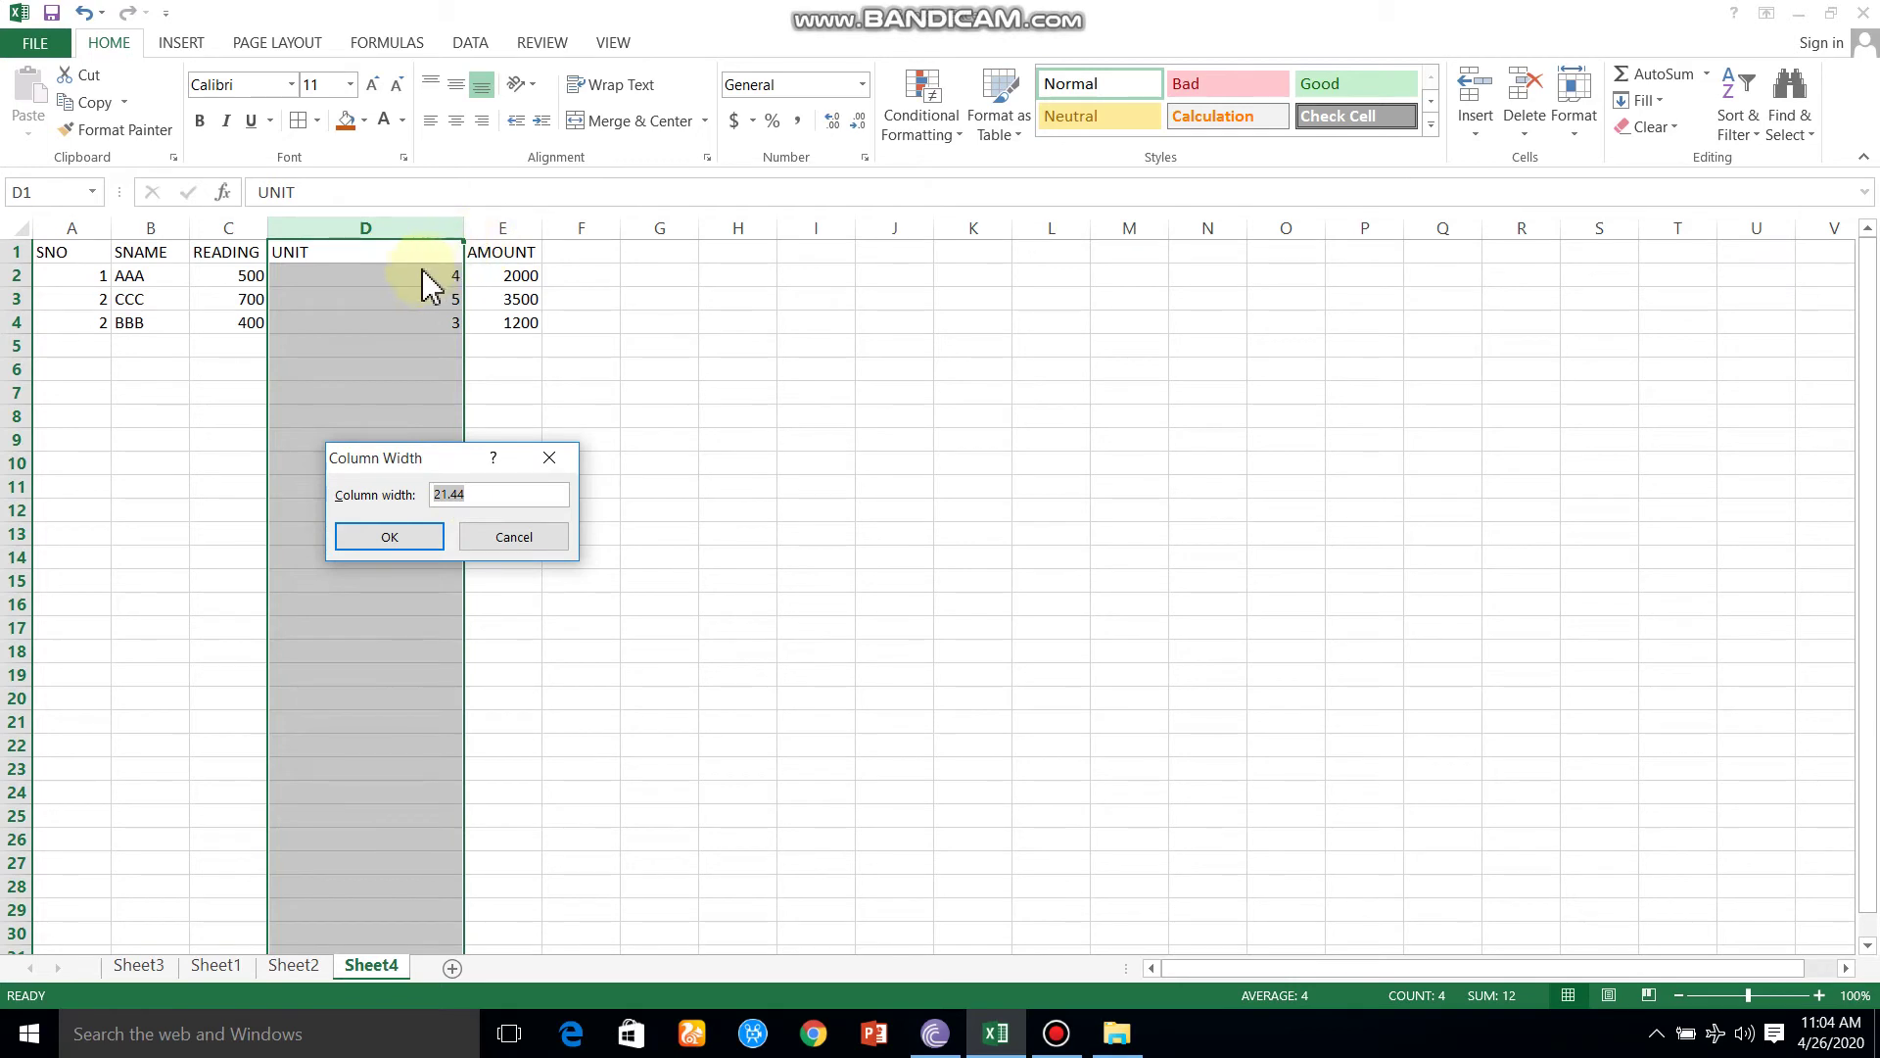
{"action": "type", "text": "15"}
{"action": "key", "text": "Return"}
Step: Select the whole sheet and set every column's width to 15
{"action": "left_click", "coordinate": [327, 257]}
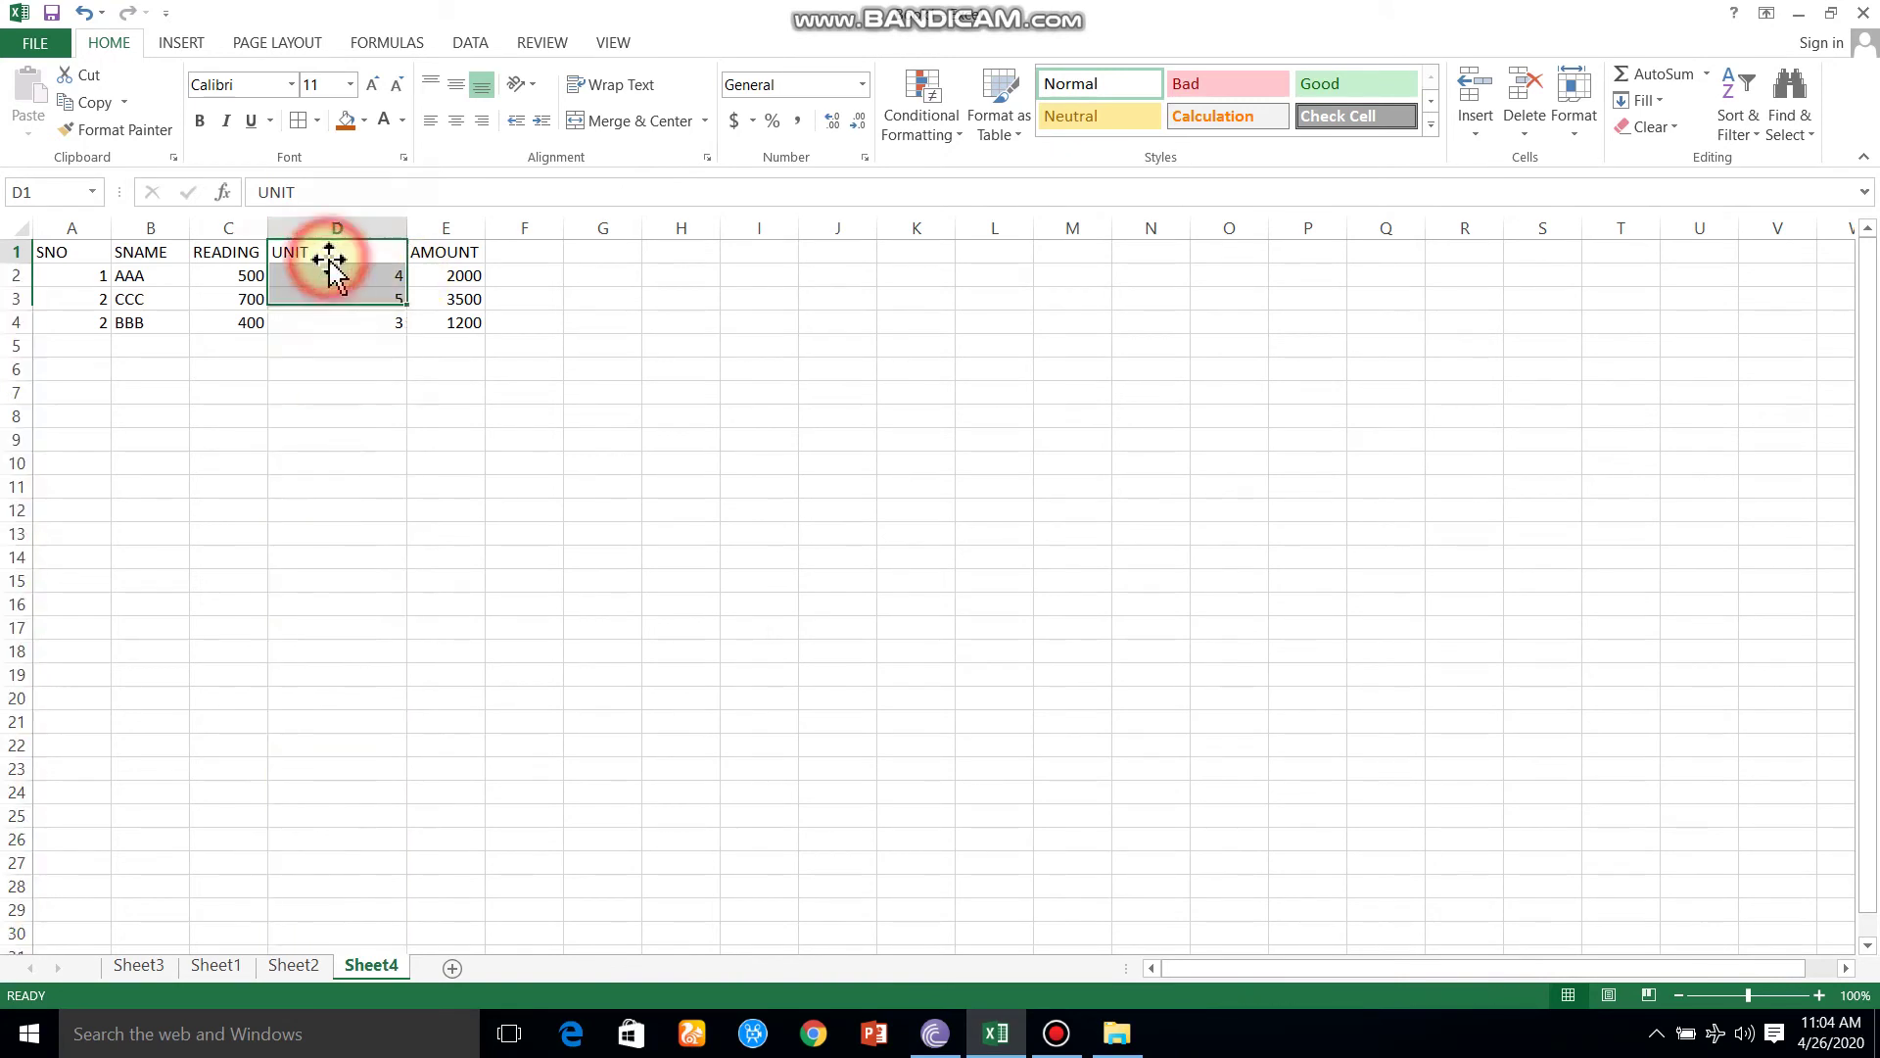
{"action": "left_click_drag", "start_coordinate": [61, 224], "coordinate": [471, 297]}
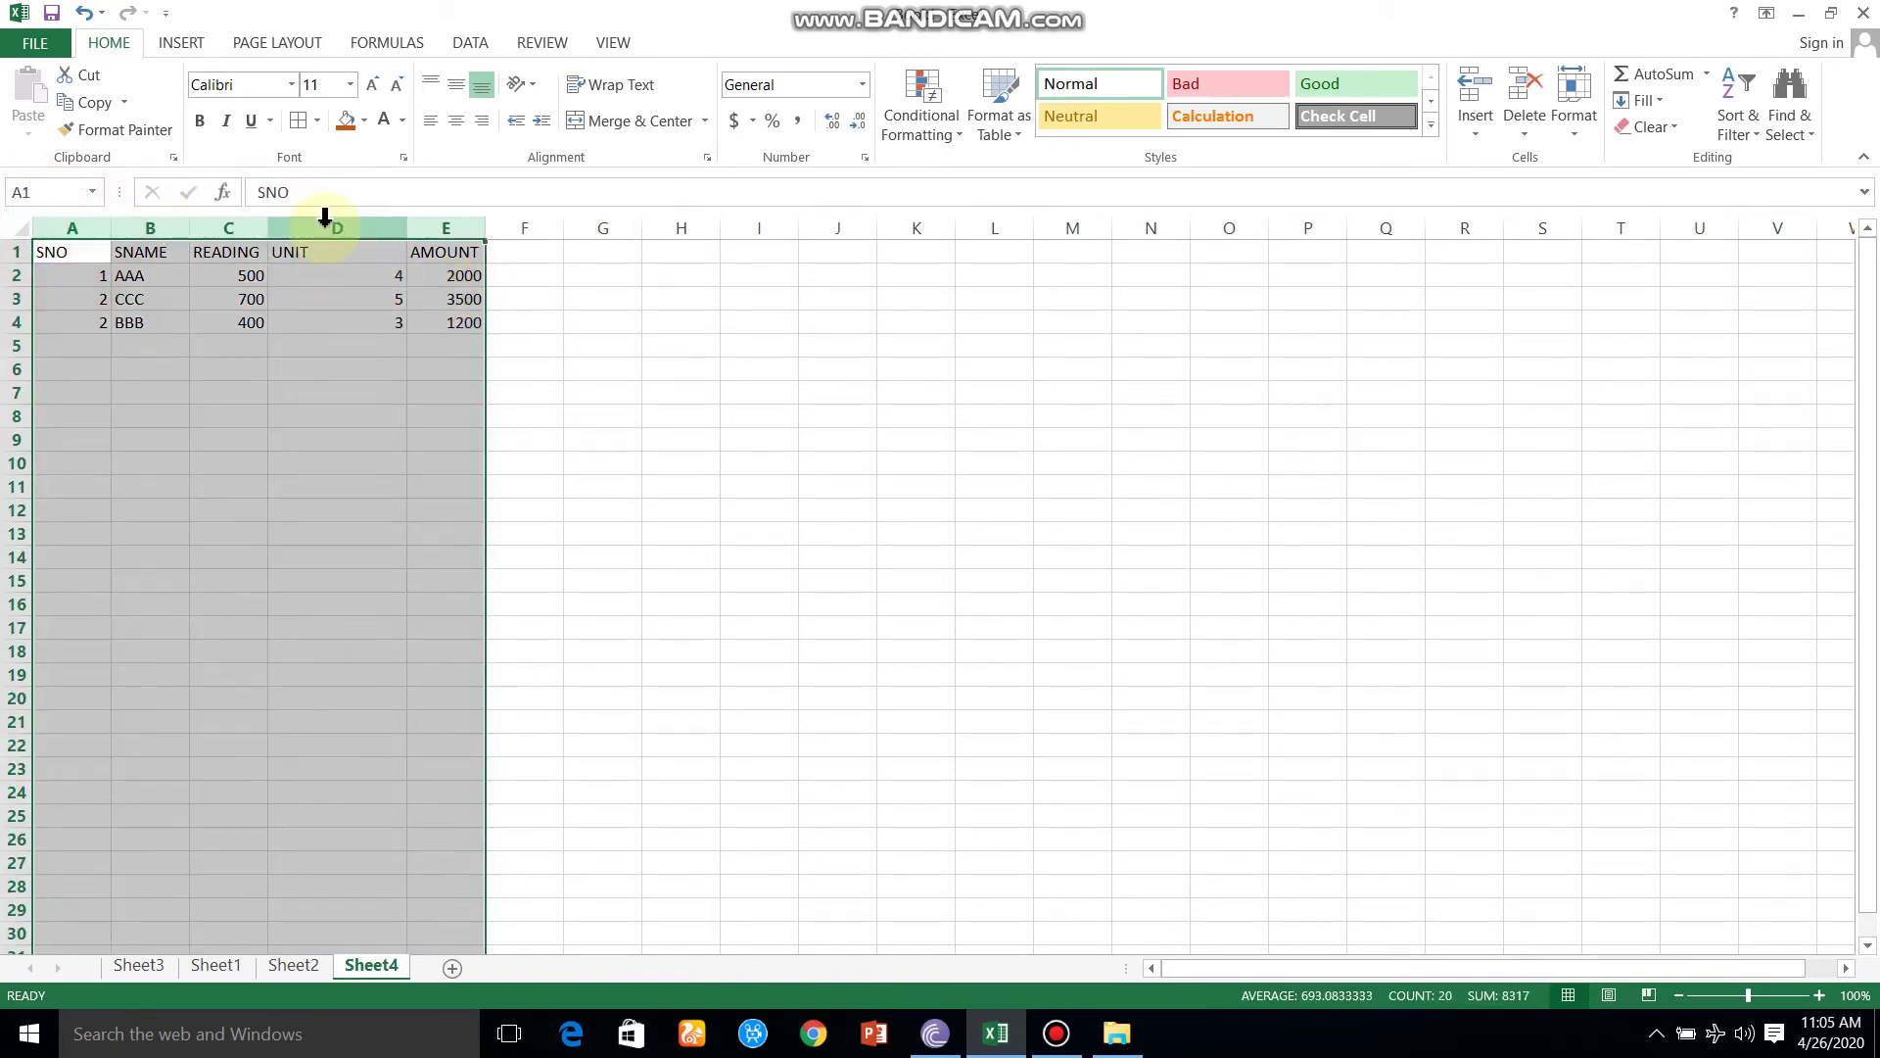
{"action": "left_click", "coordinate": [22, 227]}
{"action": "right_click", "coordinate": [27, 234]}
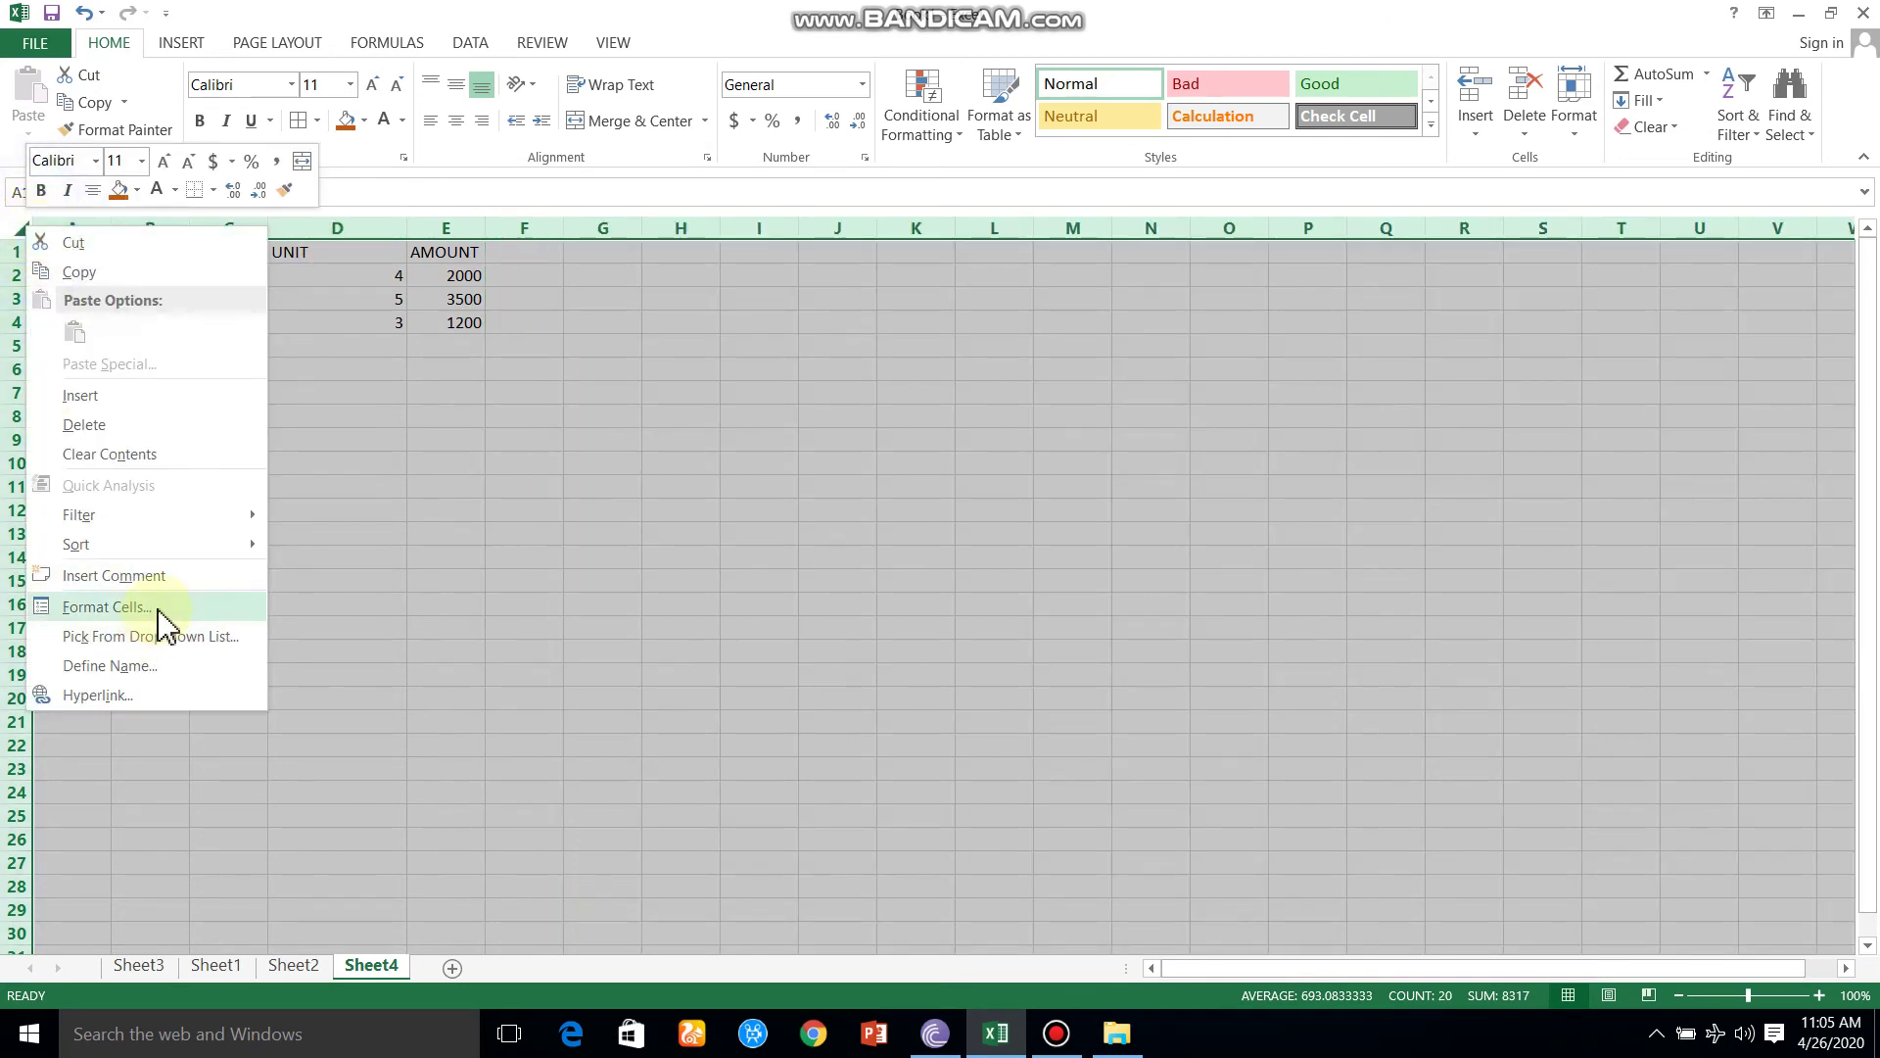
{"action": "left_click", "coordinate": [308, 579]}
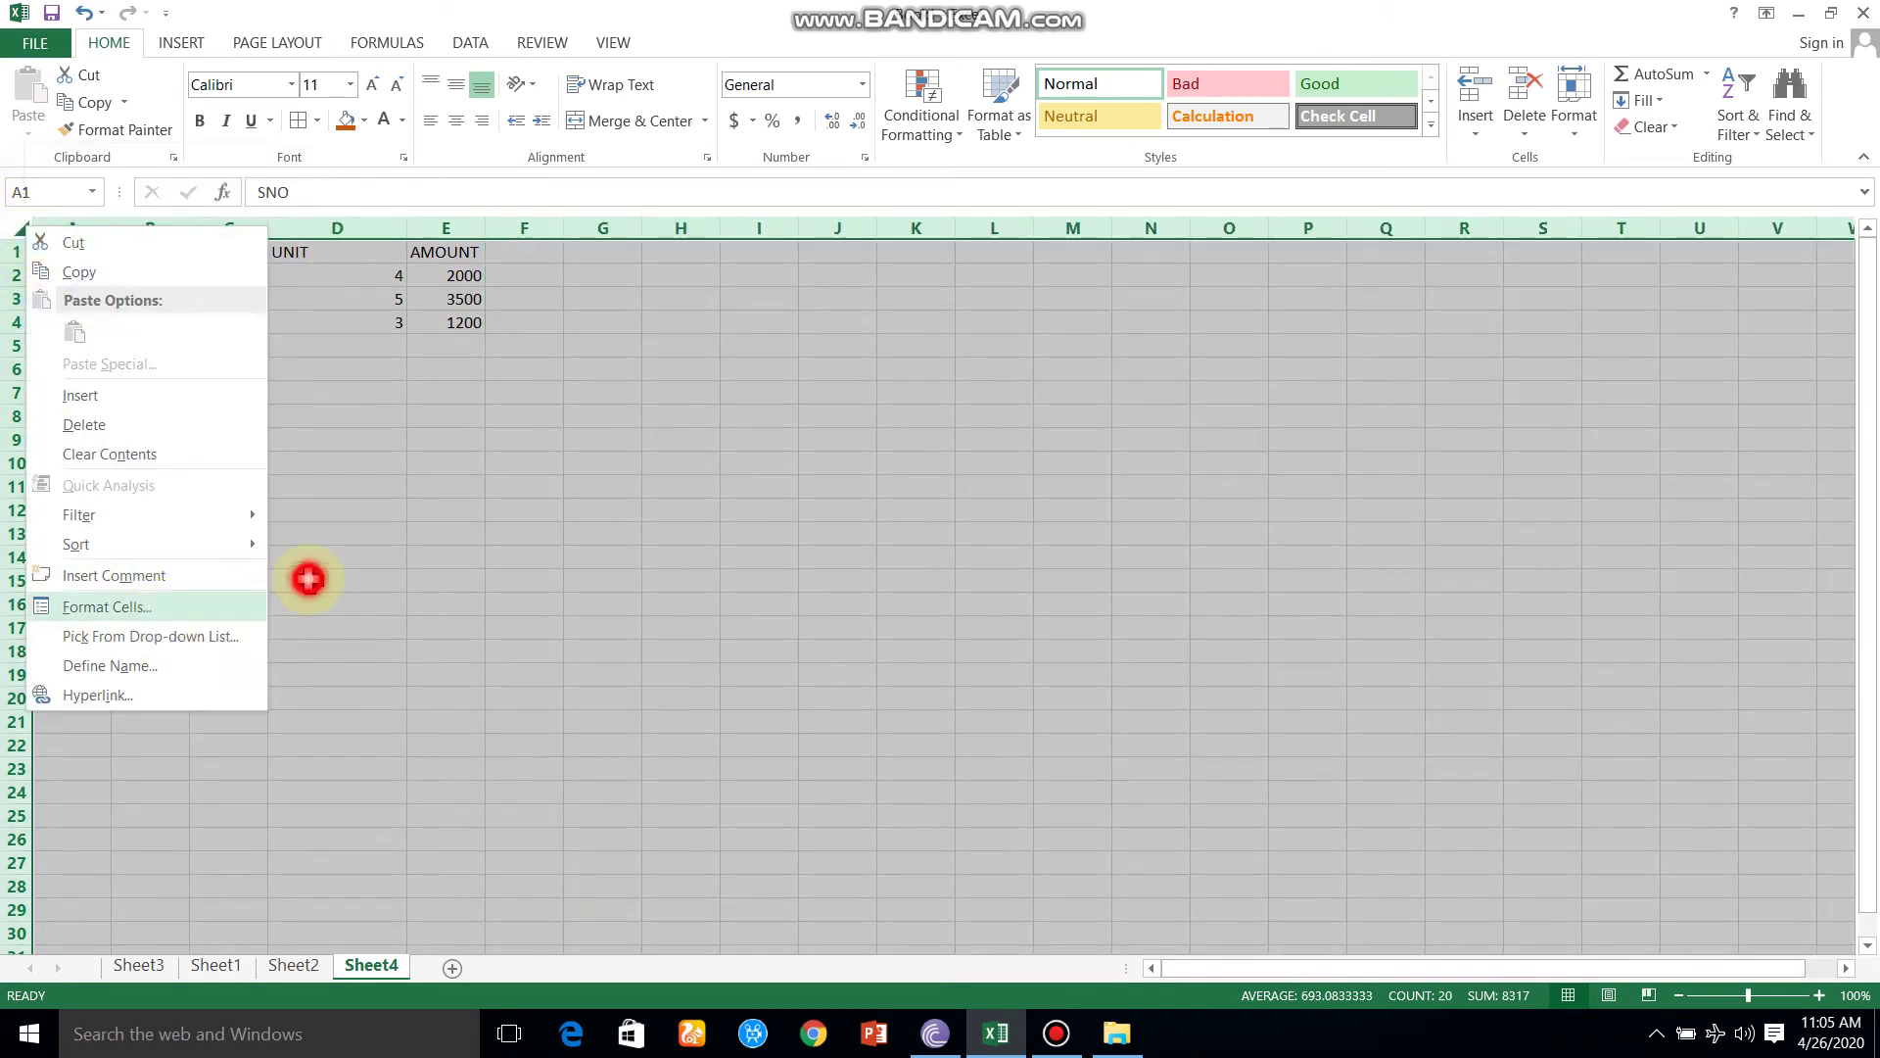
{"action": "right_click", "coordinate": [235, 218]}
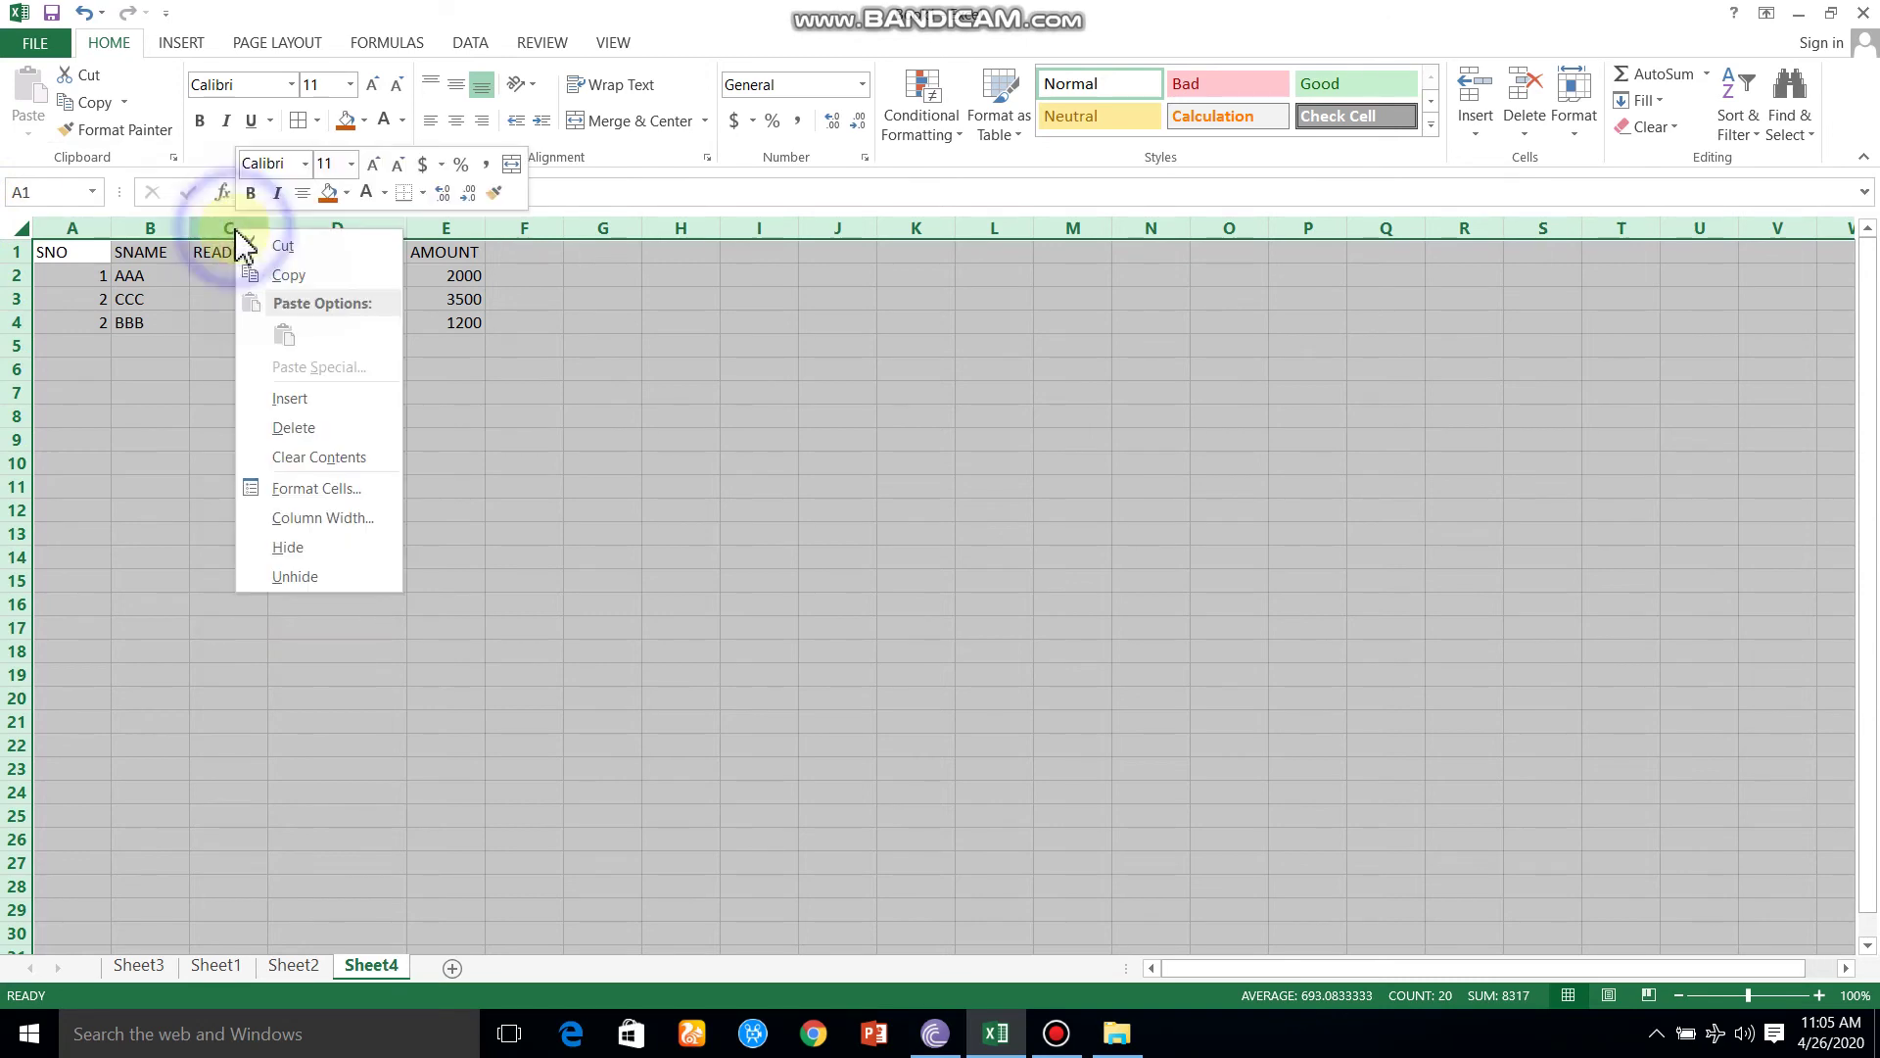
{"action": "left_click", "coordinate": [299, 509]}
{"action": "type", "text": "15"}
{"action": "key", "text": "Return"}
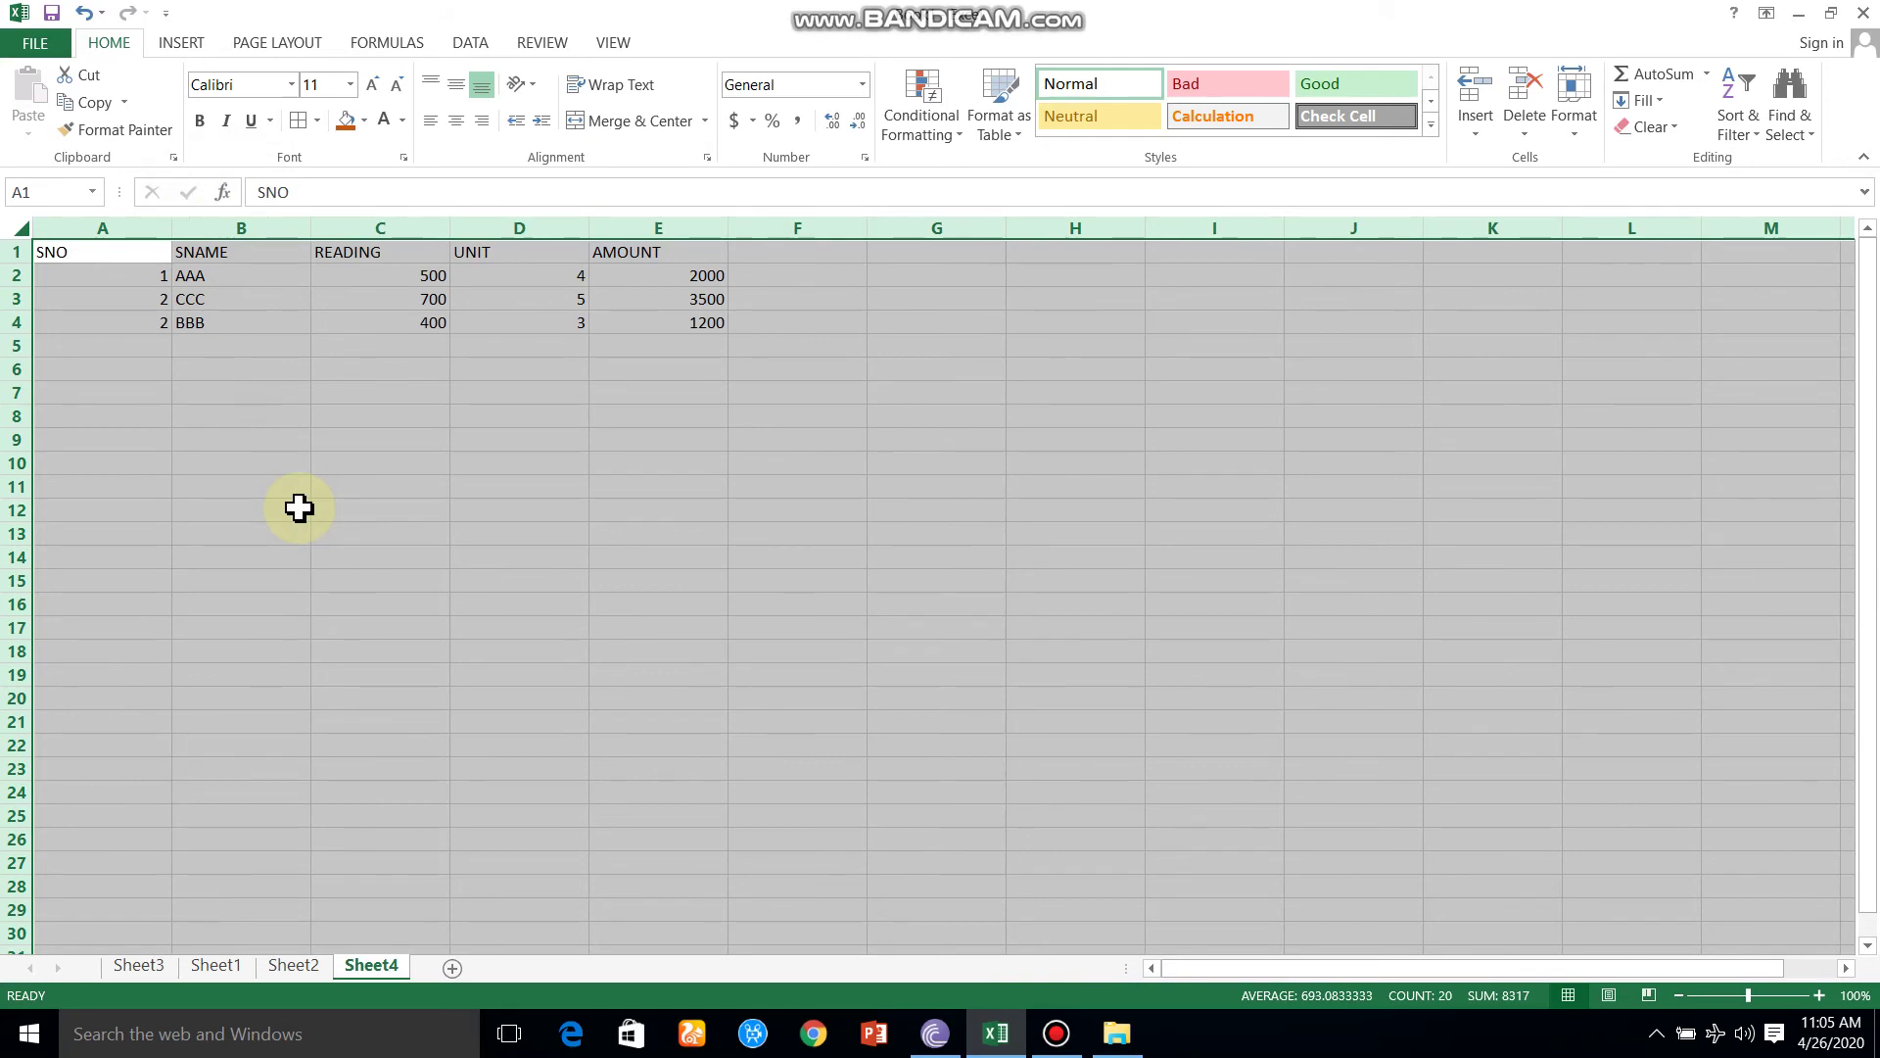
{"action": "left_click", "coordinate": [266, 390]}
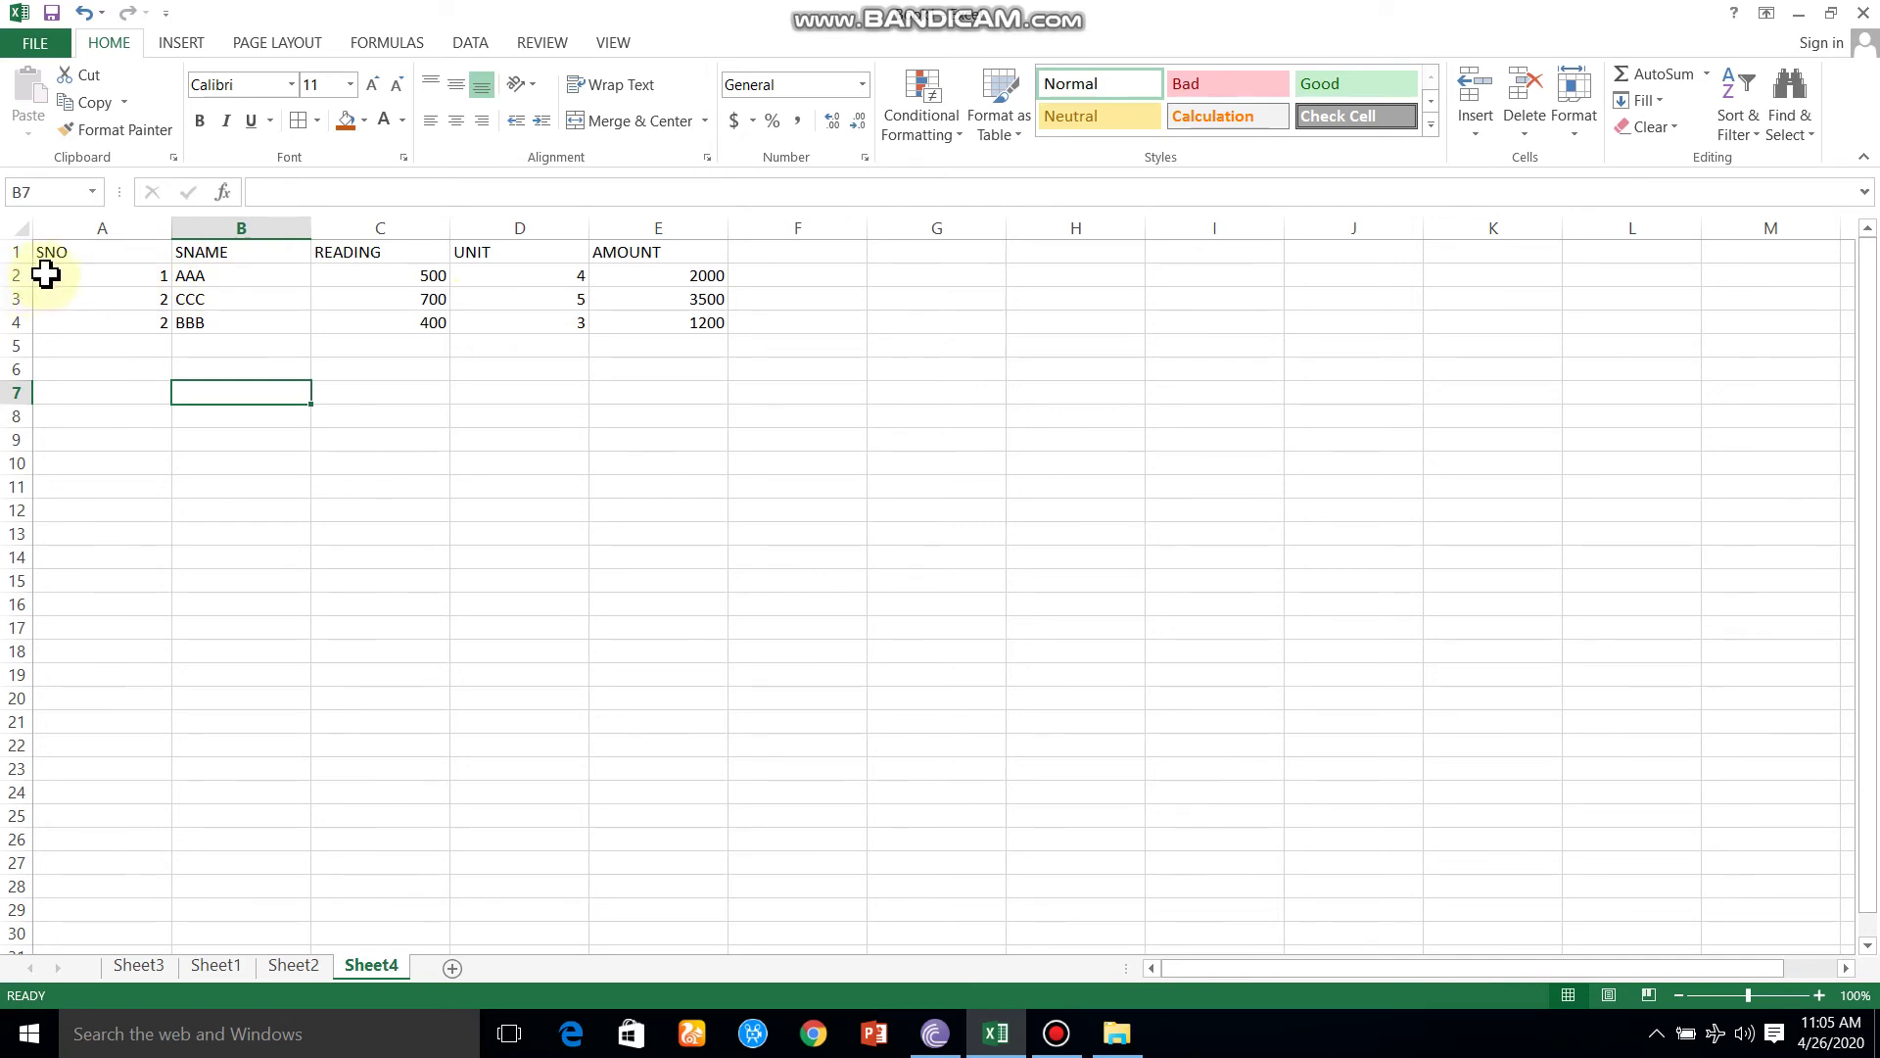
Step: Make header row 1 taller and set record rows 2–4 to a row height of 20
{"action": "left_click_drag", "start_coordinate": [20, 263], "coordinate": [39, 341]}
{"action": "left_click", "coordinate": [75, 304]}
{"action": "left_click", "coordinate": [16, 307]}
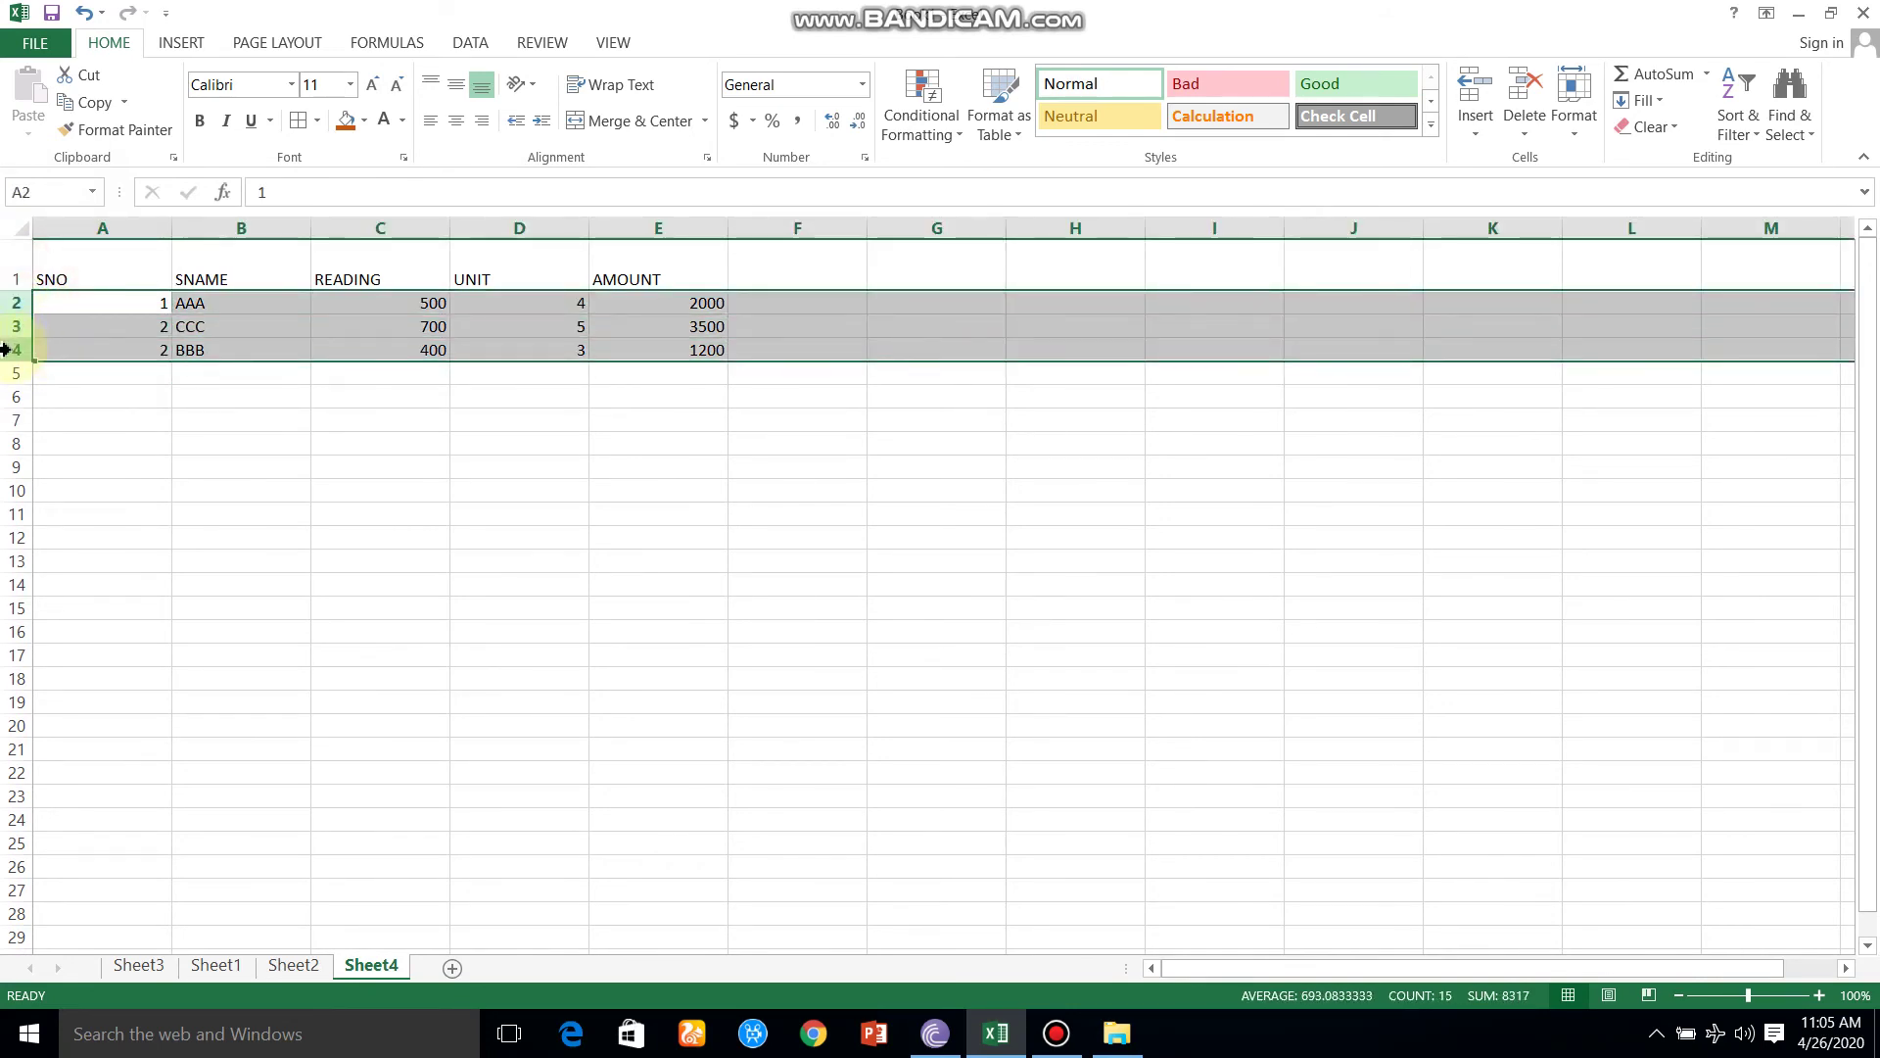
{"action": "right_click", "coordinate": [13, 351]}
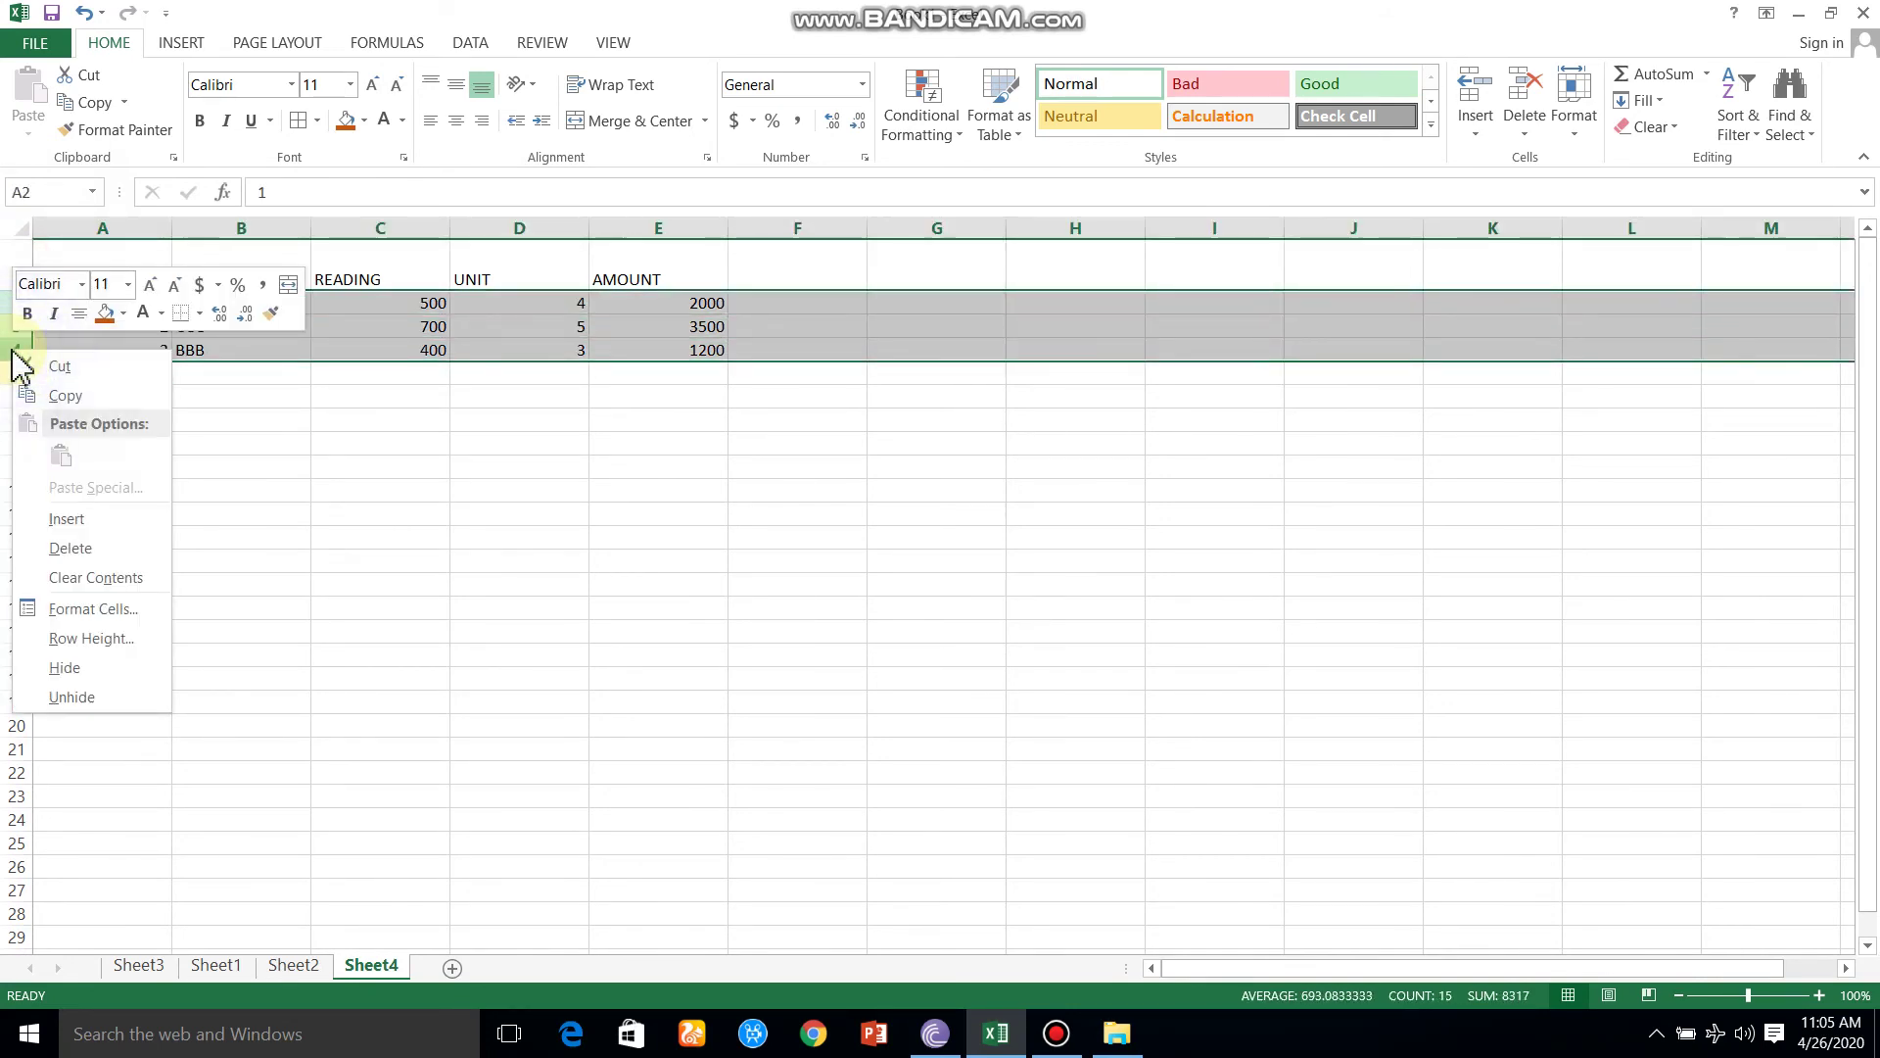
{"action": "left_click", "coordinate": [91, 638]}
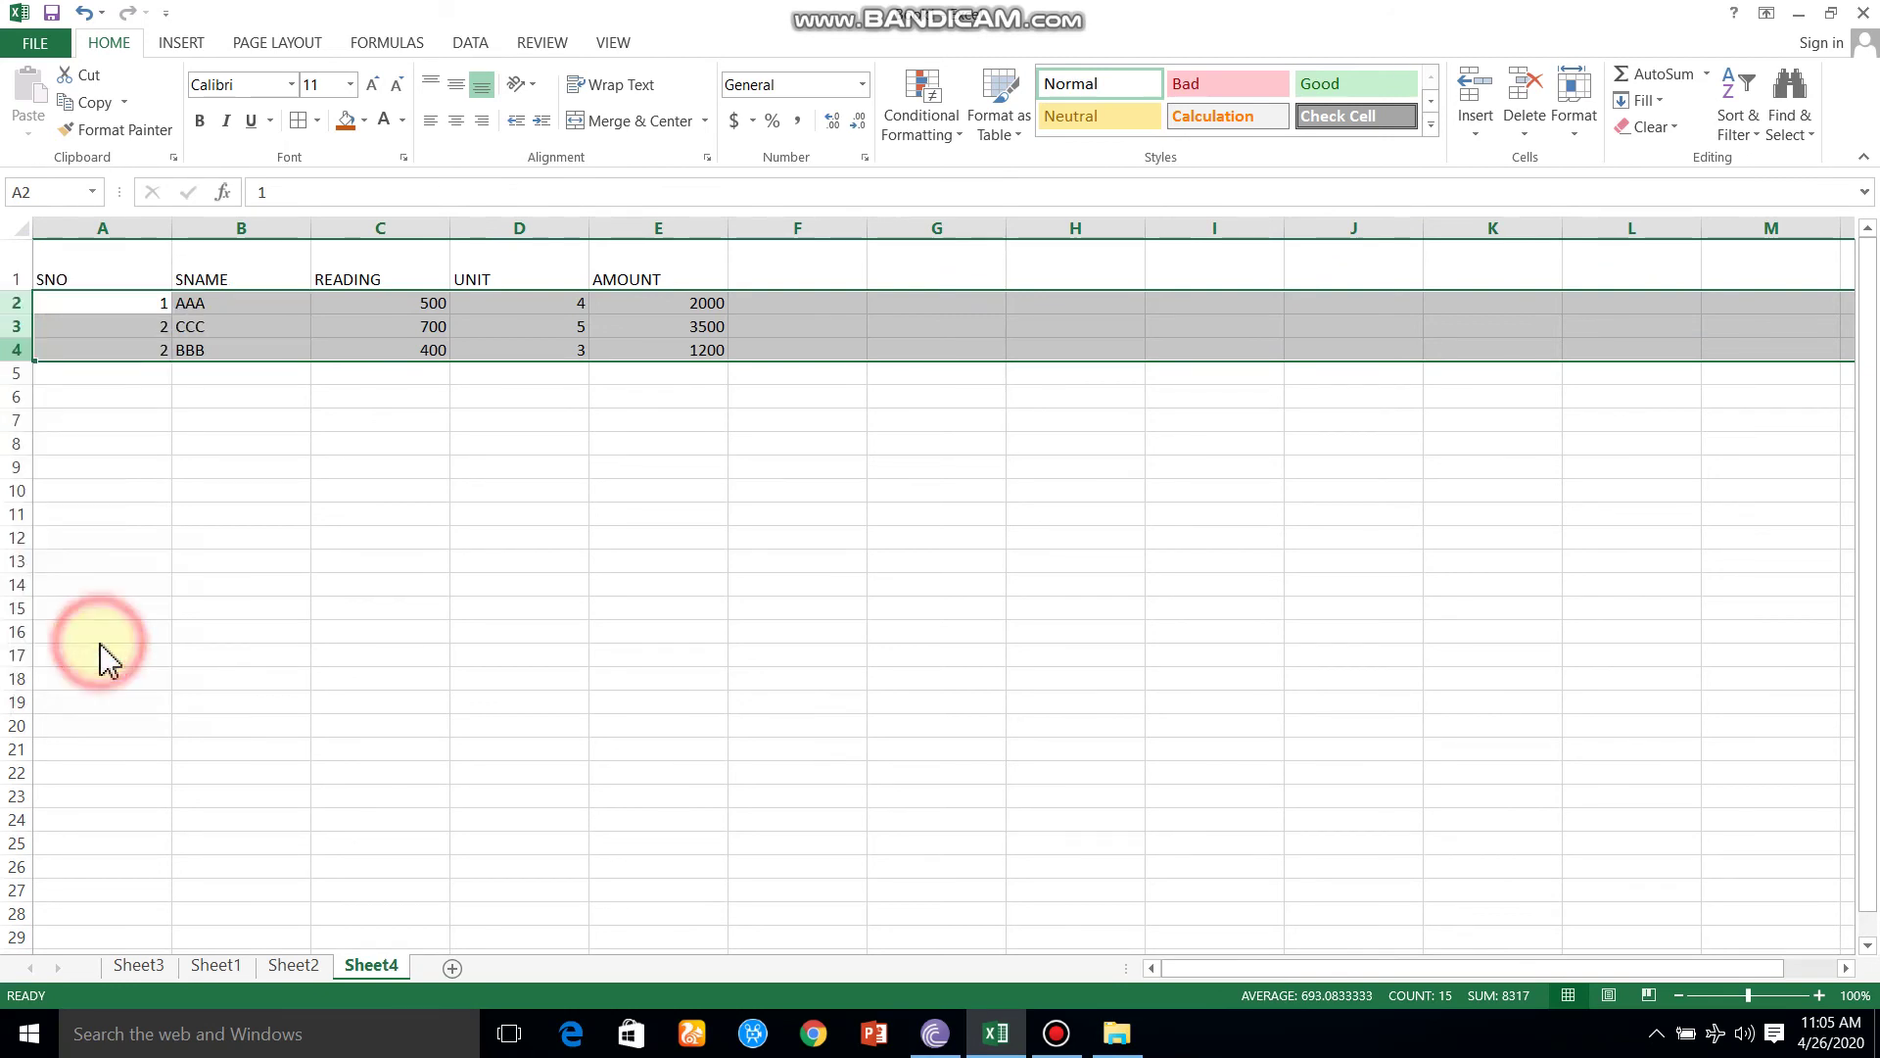
{"action": "type", "text": "2"}
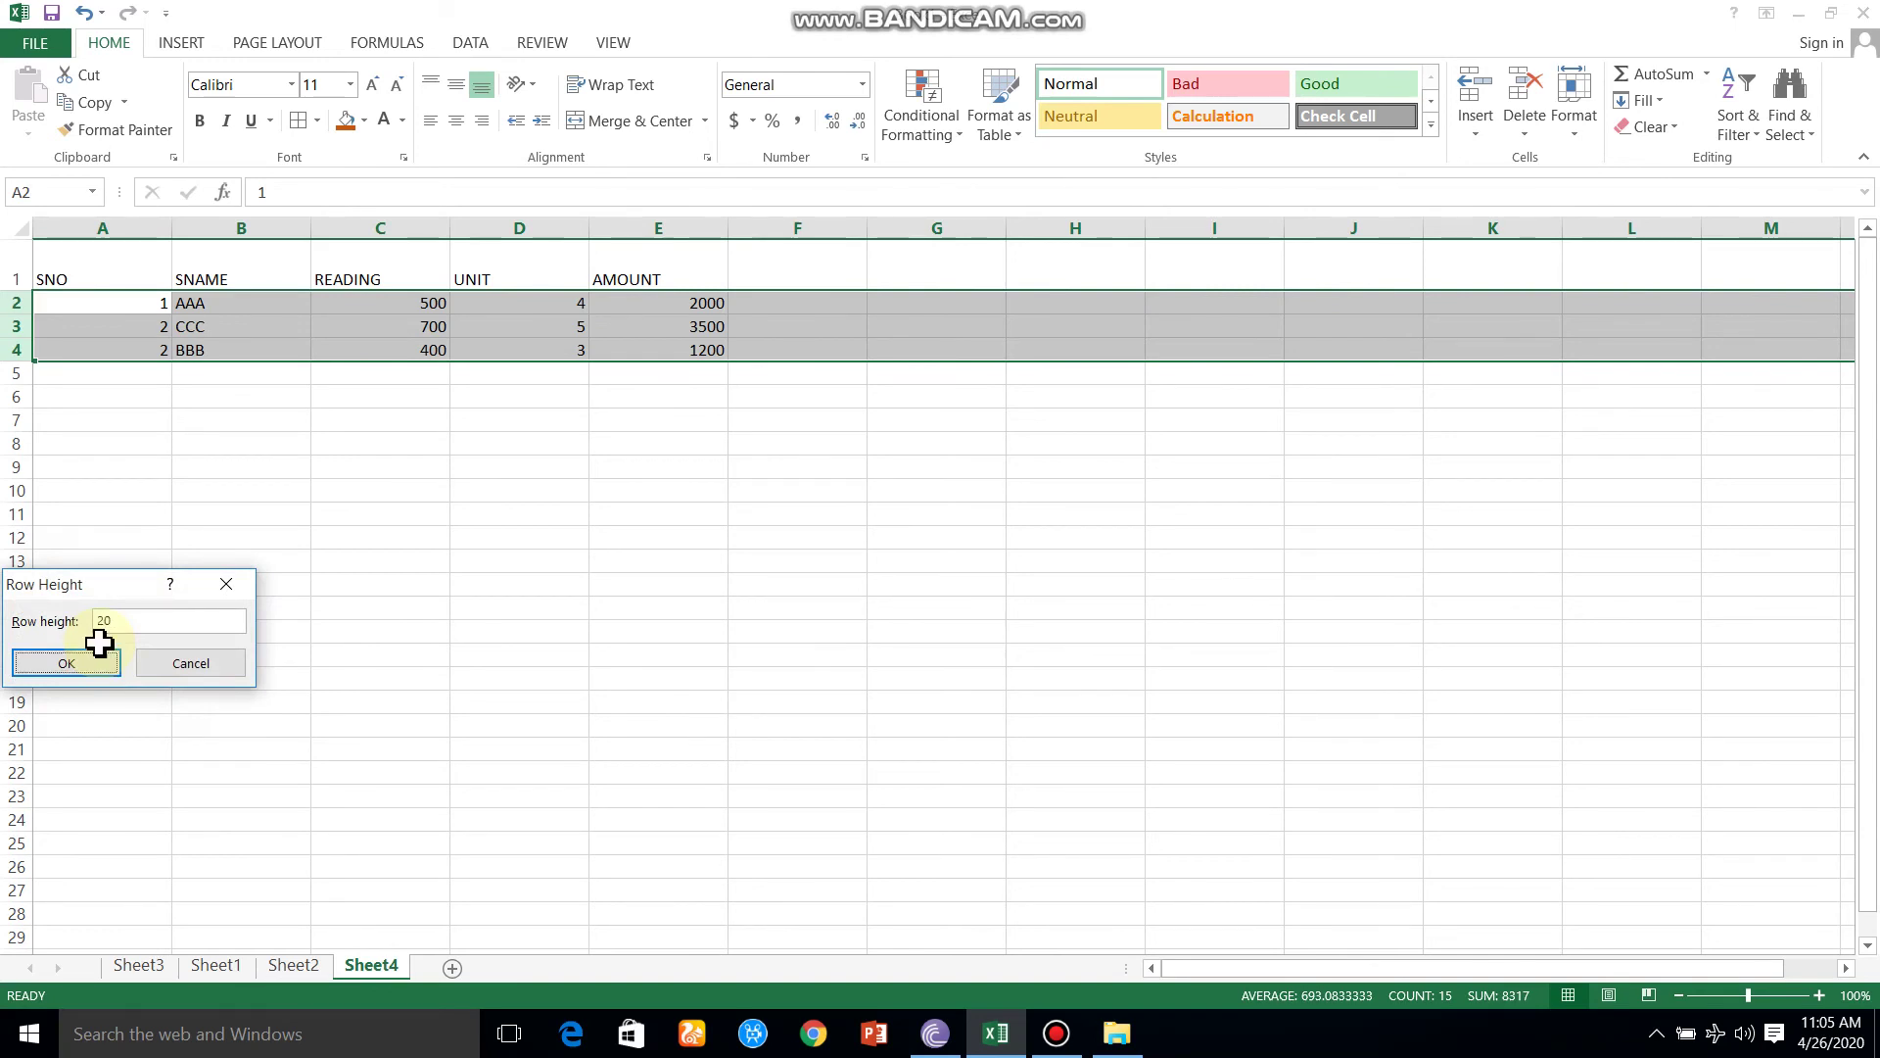
{"action": "type", "text": "0"}
{"action": "left_click", "coordinate": [107, 662]}
{"action": "left_click", "coordinate": [117, 422]}
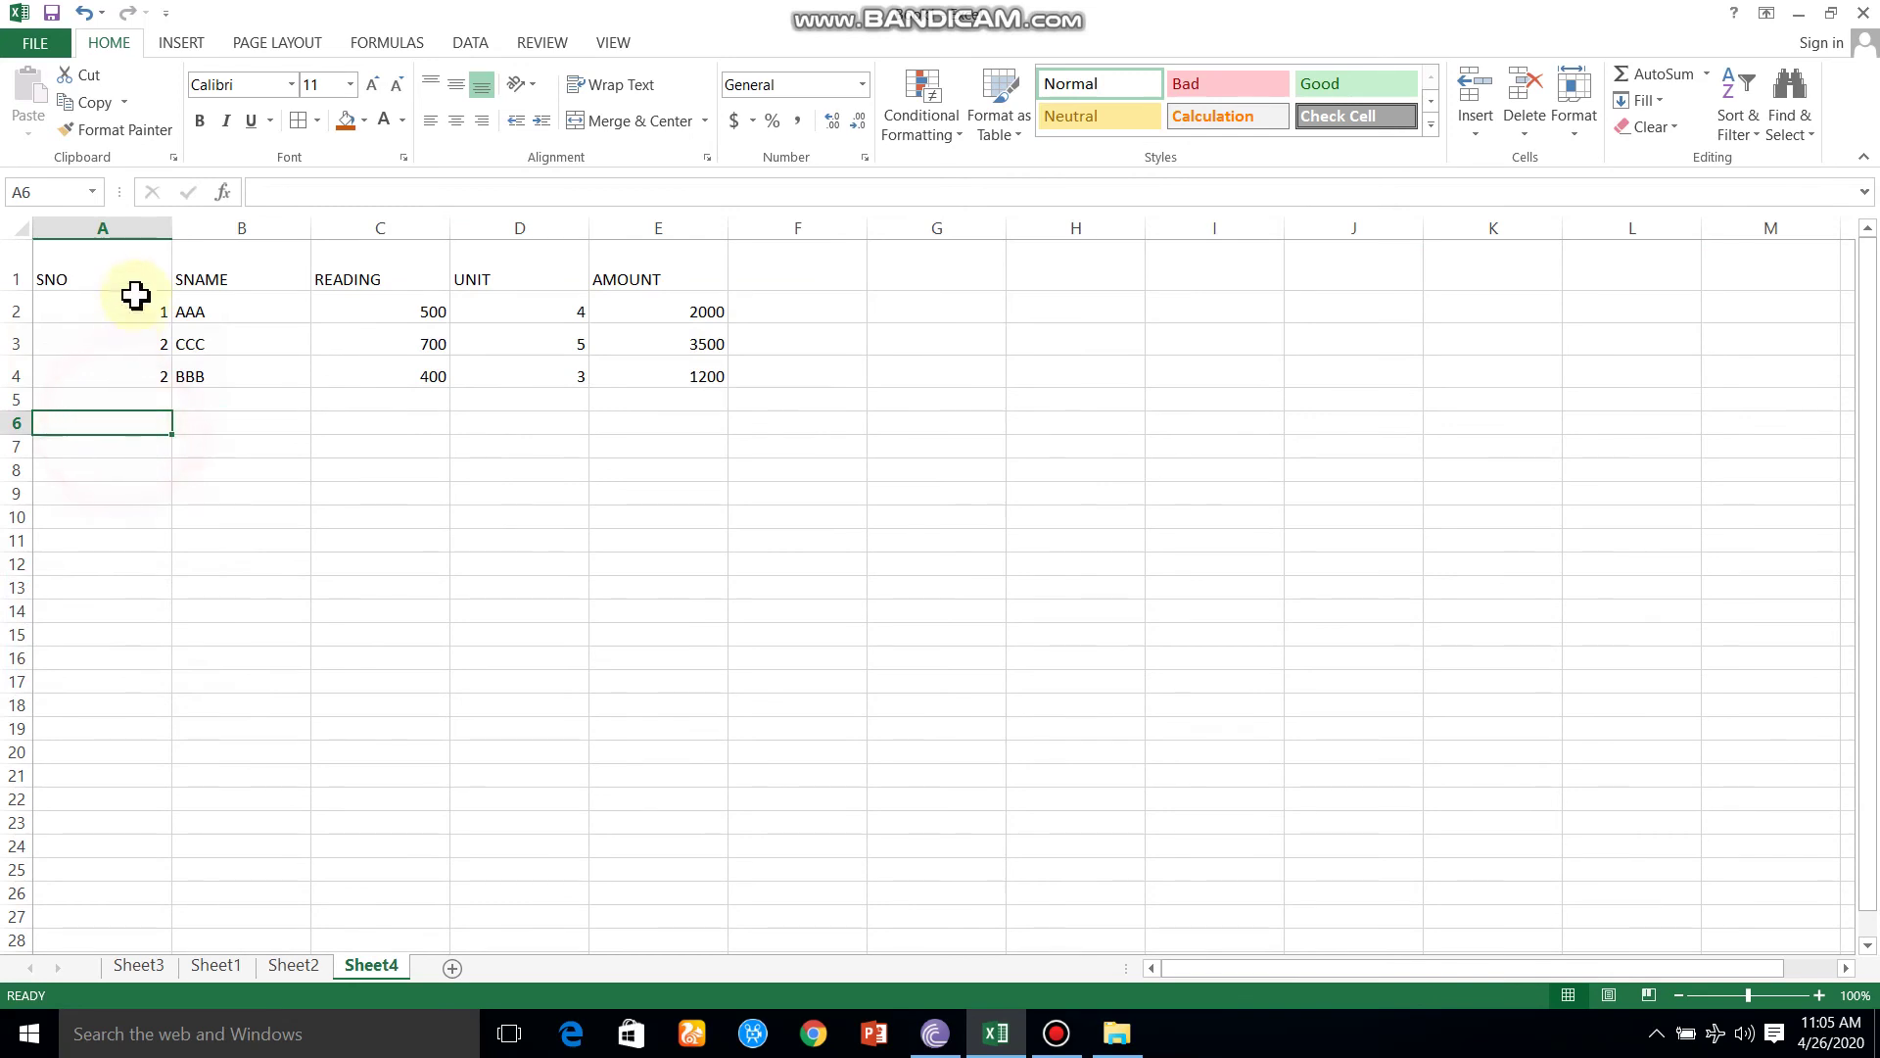
{"action": "left_click", "coordinate": [135, 396]}
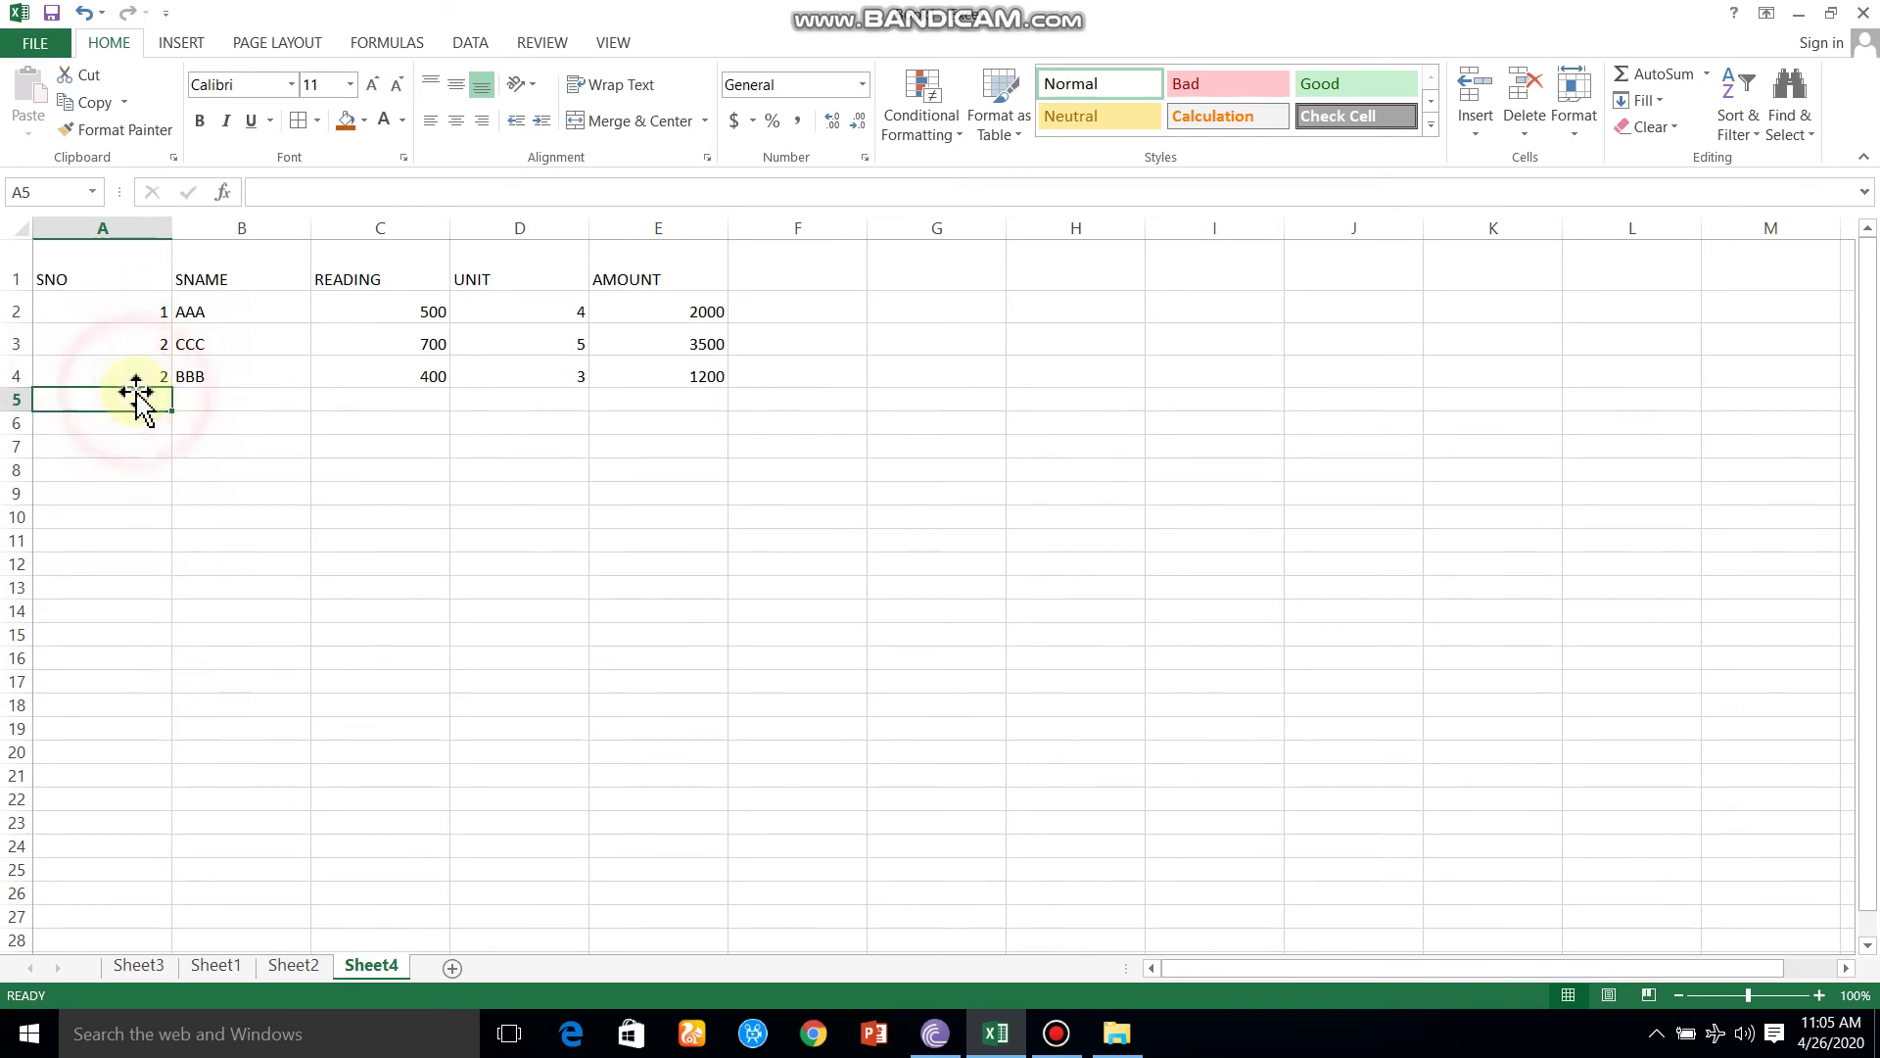
{"action": "left_click", "coordinate": [143, 372]}
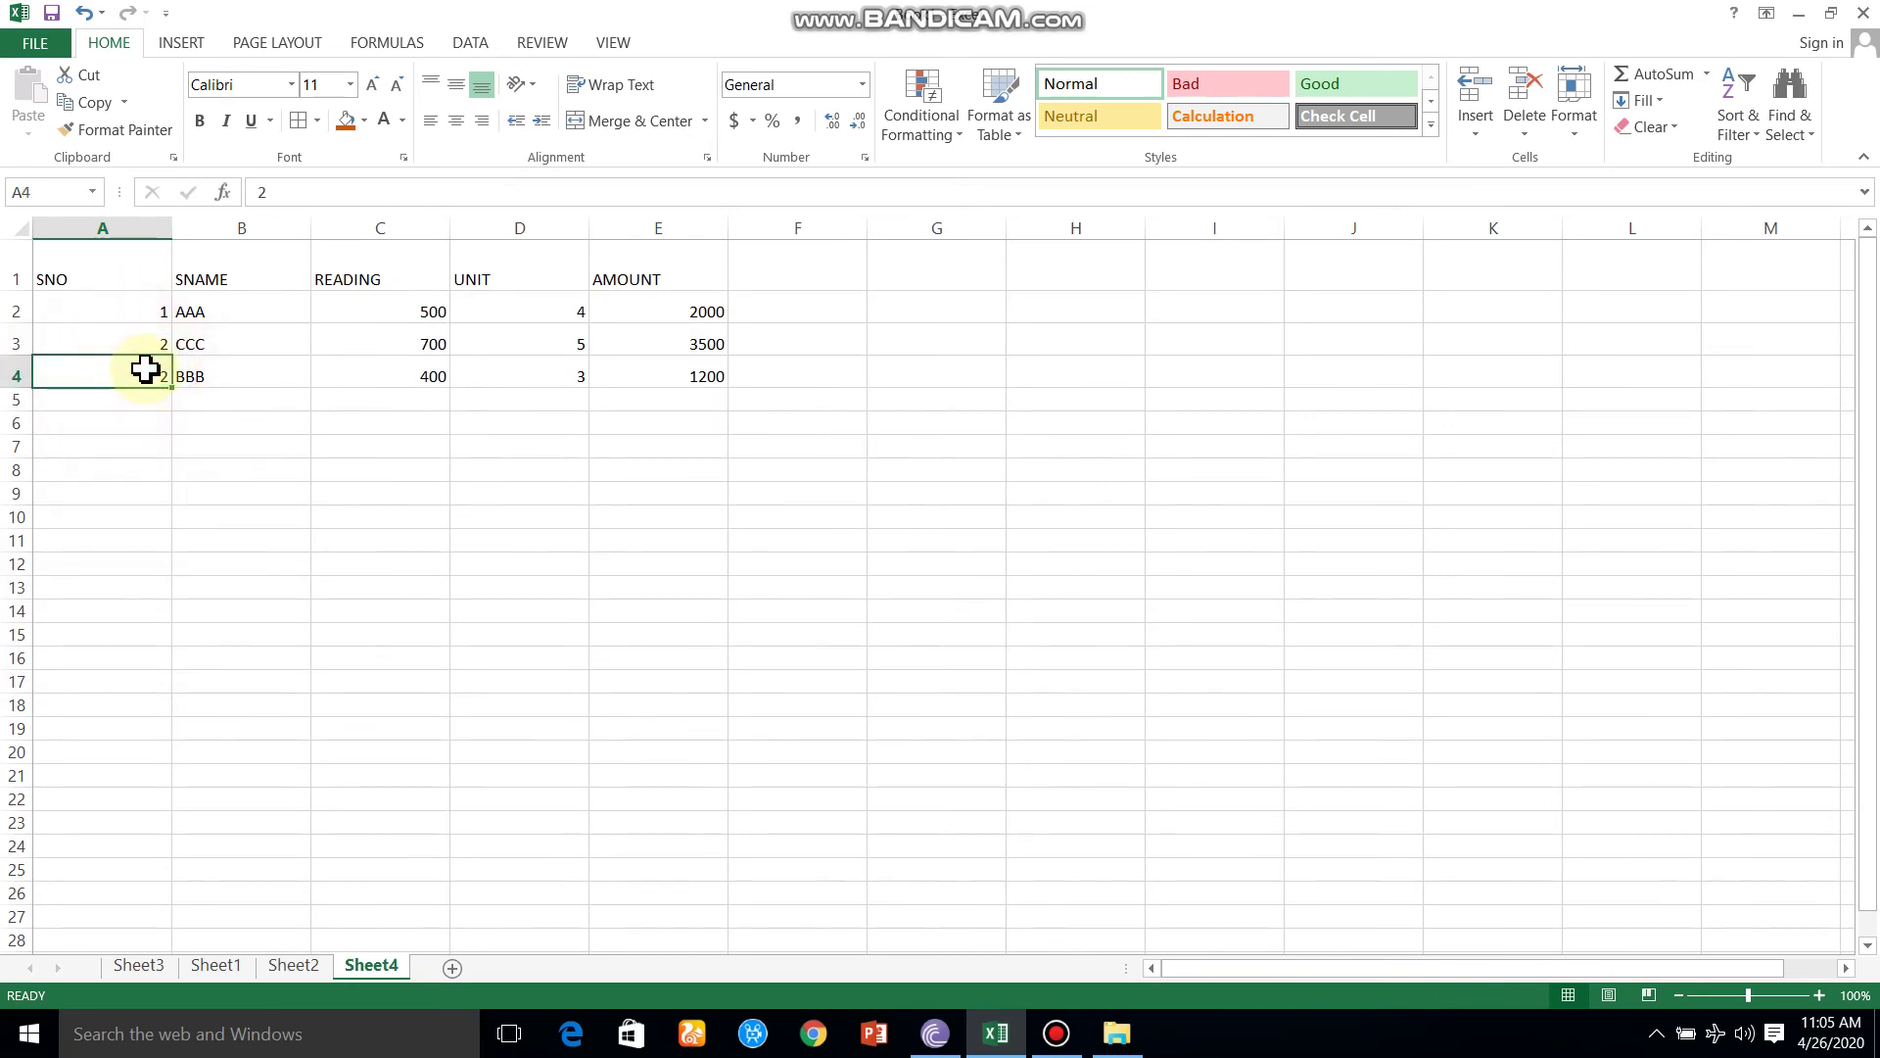